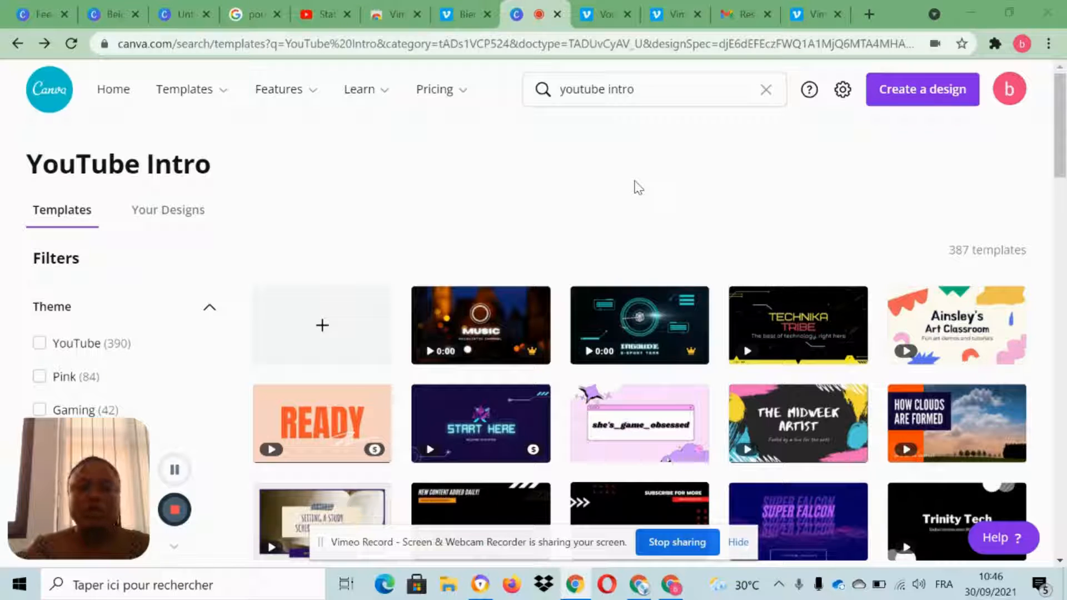
Create a blank YouTube Intro design and dismiss the Canva Video Editor beta offer.
click(560, 89)
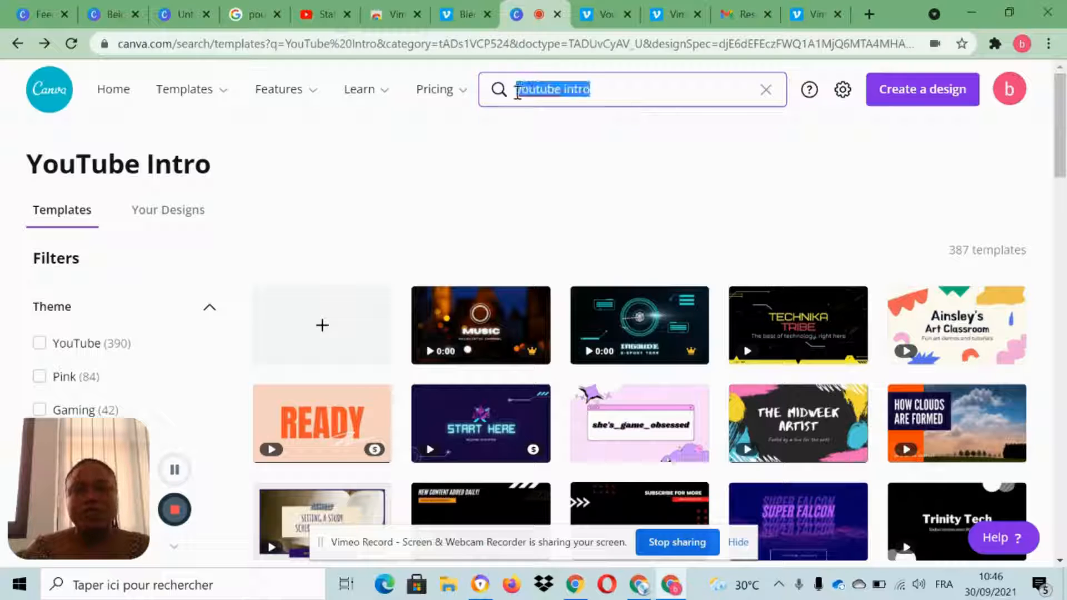
click(421, 208)
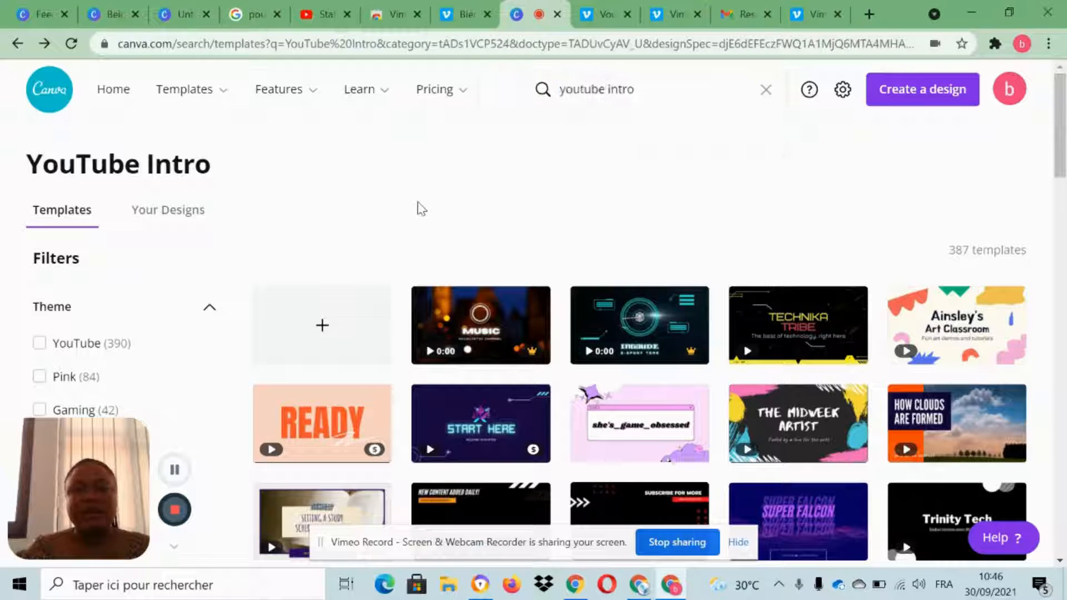
click(321, 332)
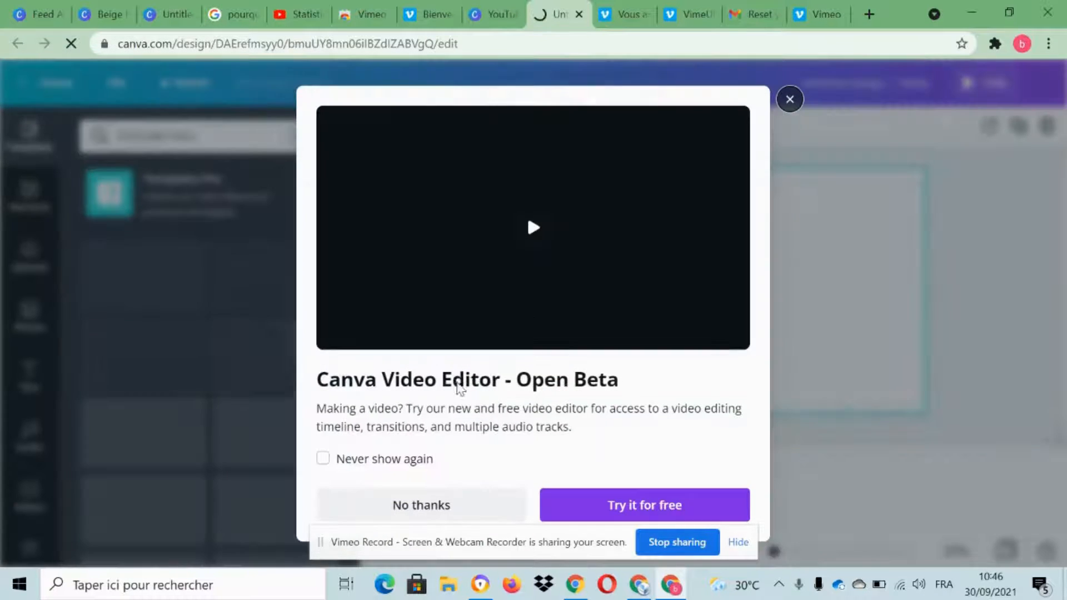
click(790, 108)
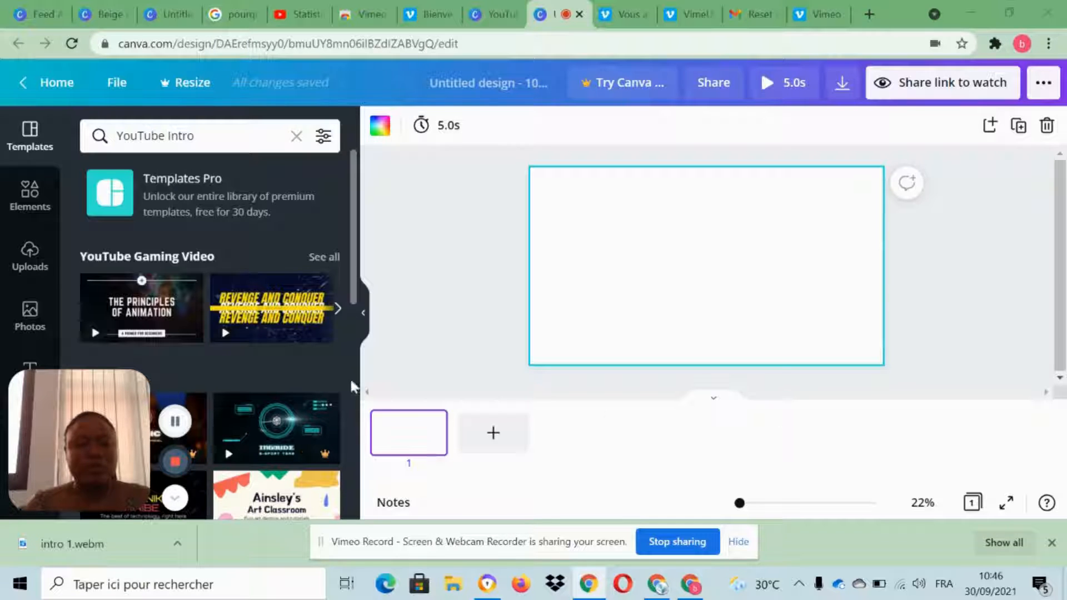
drag(87, 434, 987, 404)
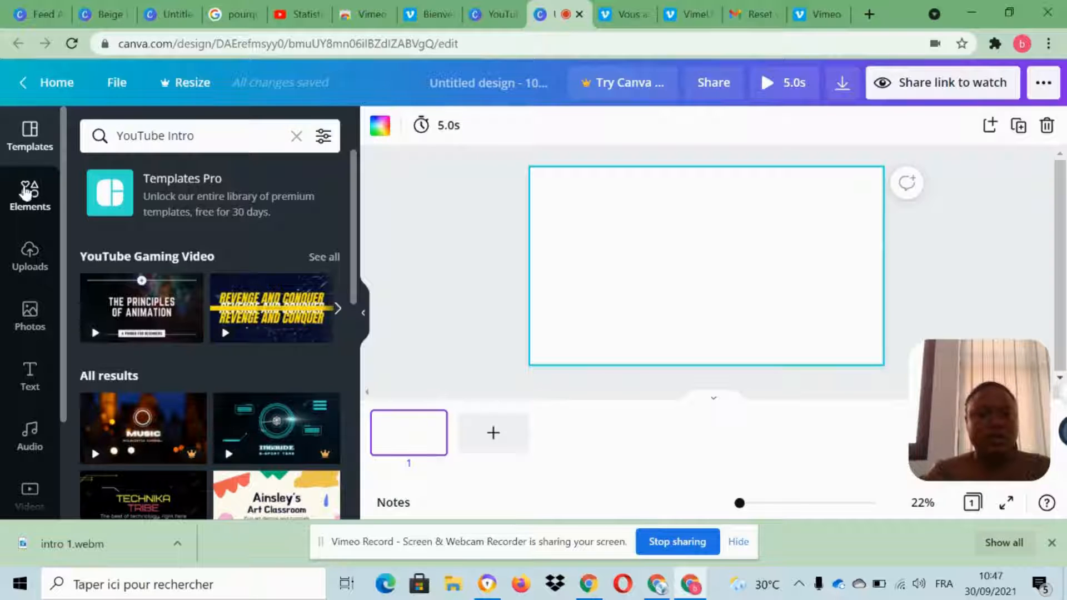
Apply the teal and pink bokeh lights image as the background of page 1.
click(28, 196)
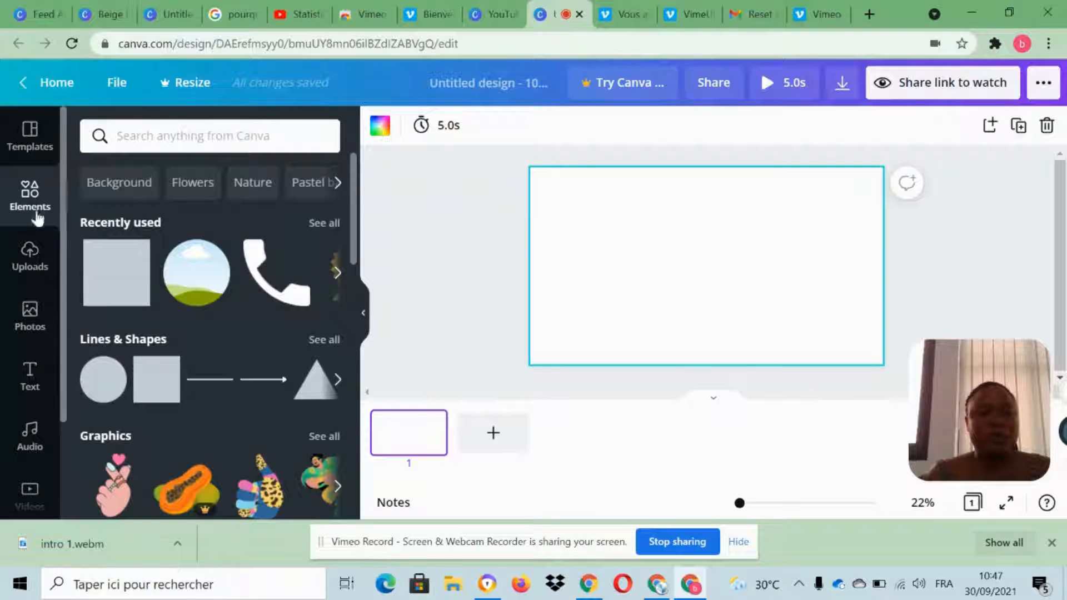
scroll(225, 344, down, 3)
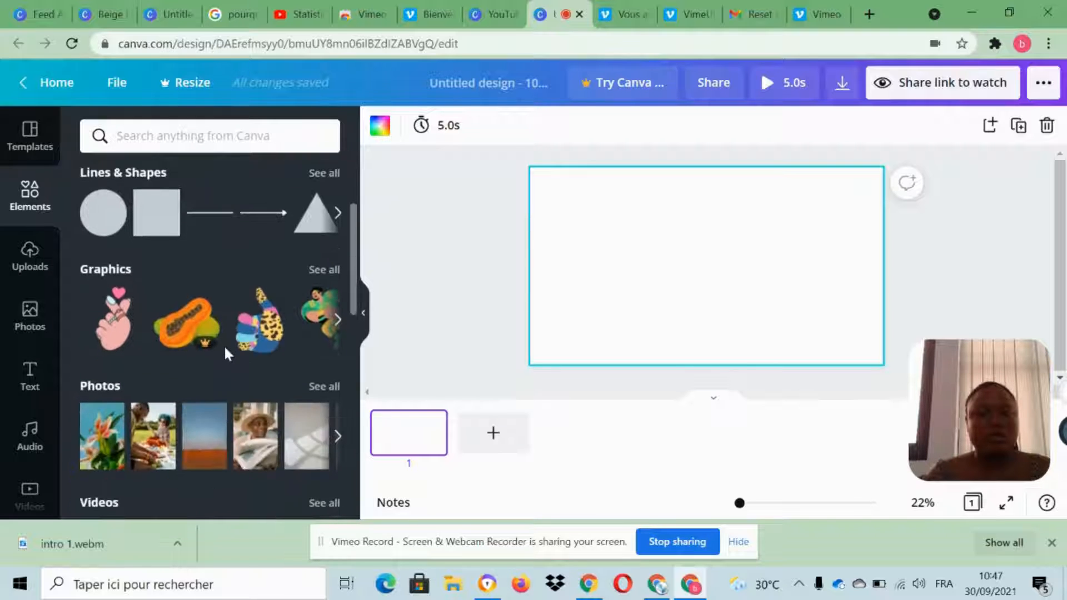
scroll(224, 344, up, 2)
scroll(55, 364, down, 2)
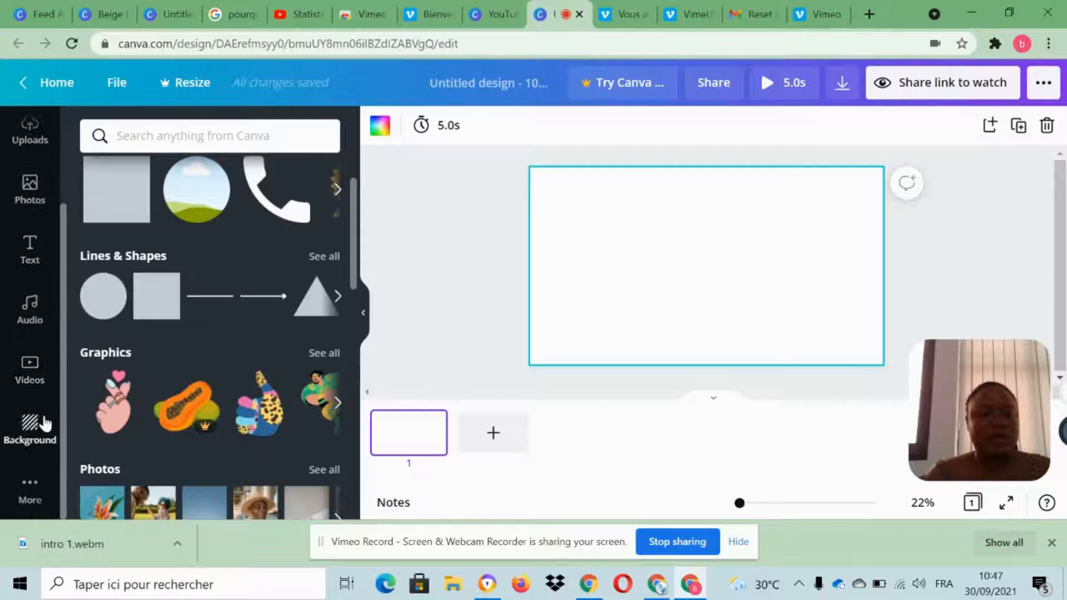
click(30, 427)
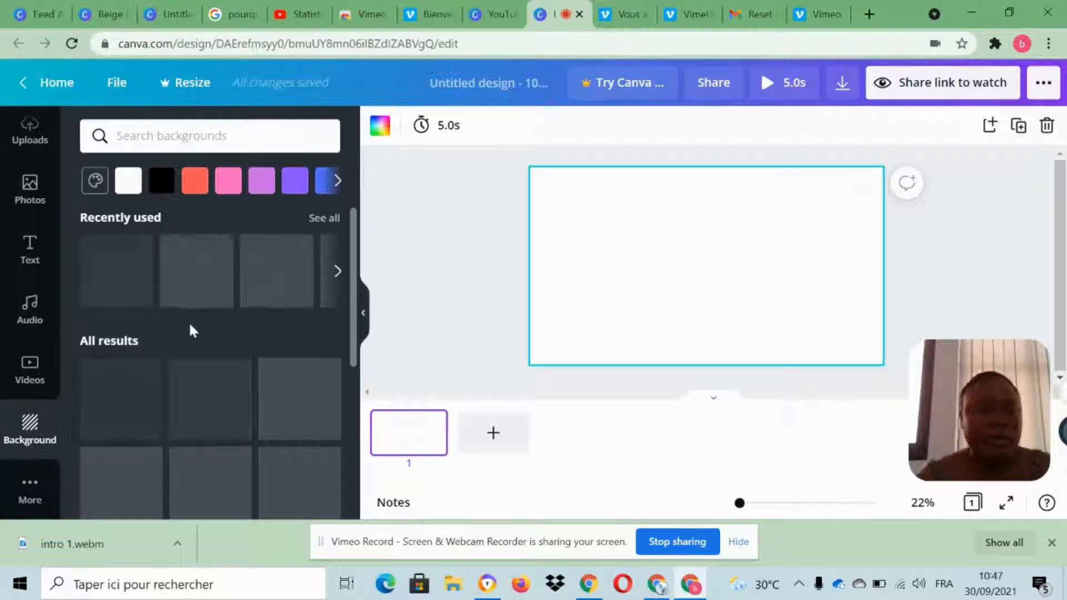
drag(302, 433, 478, 268)
drag(547, 178, 578, 180)
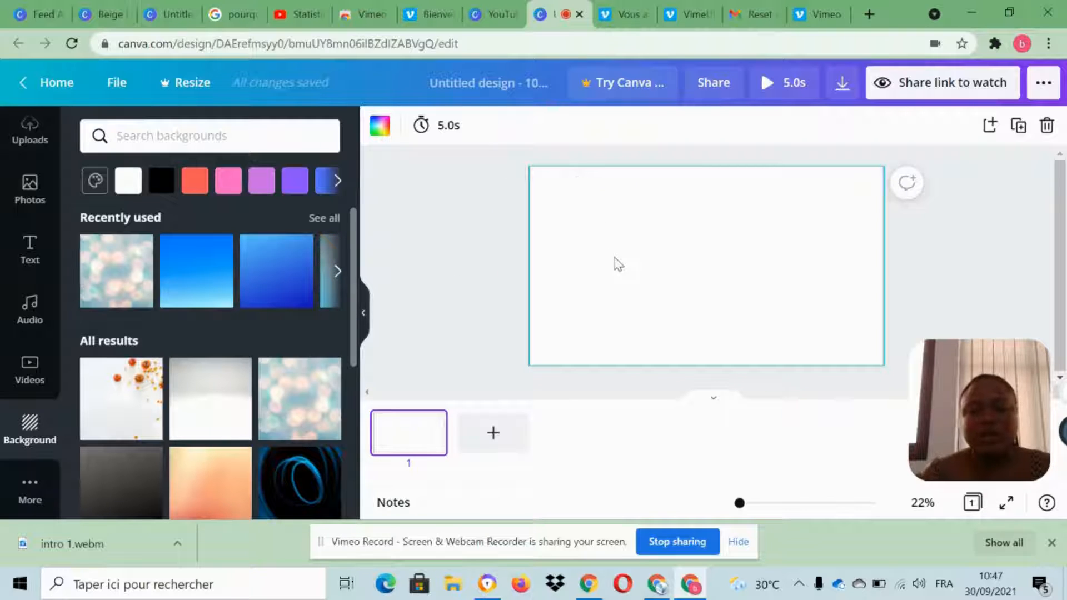
click(721, 259)
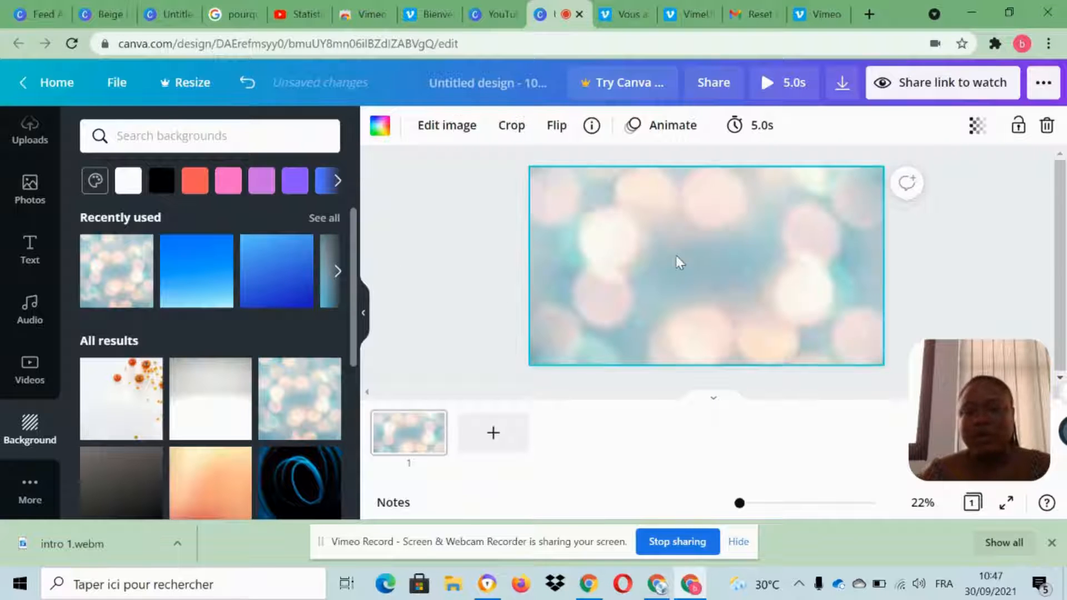
Set the bokeh background image's transparency to 60 and the color behind it to black.
click(978, 126)
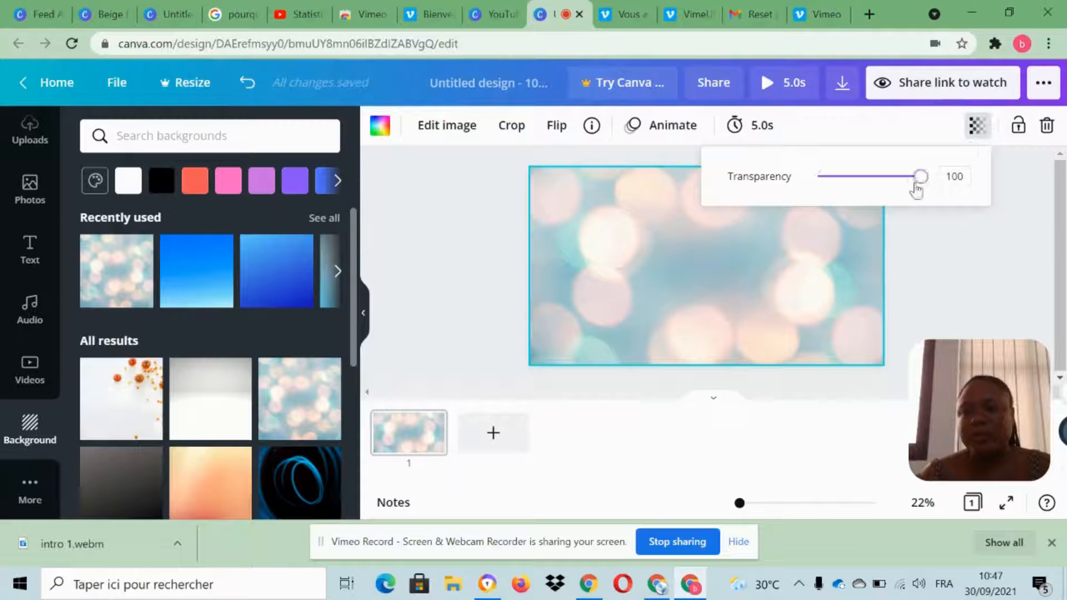
drag(919, 176, 895, 177)
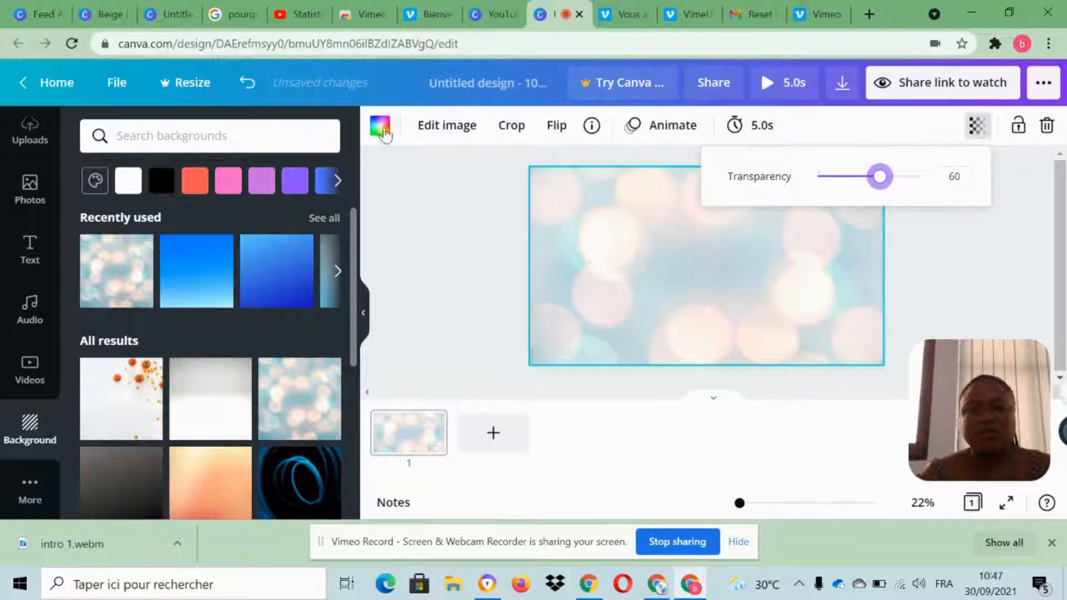
click(380, 127)
click(93, 457)
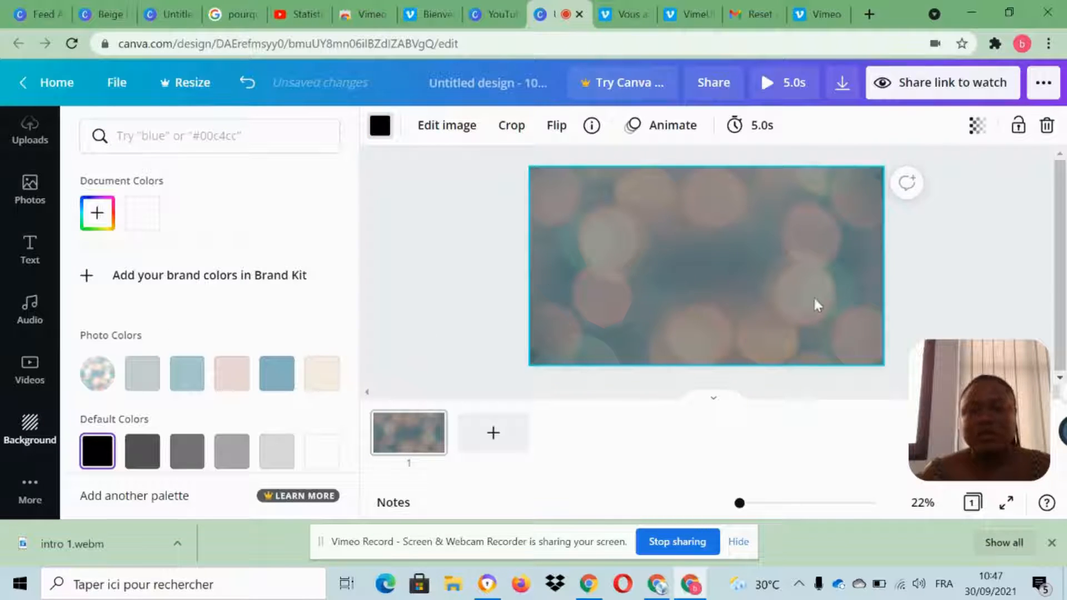
click(941, 255)
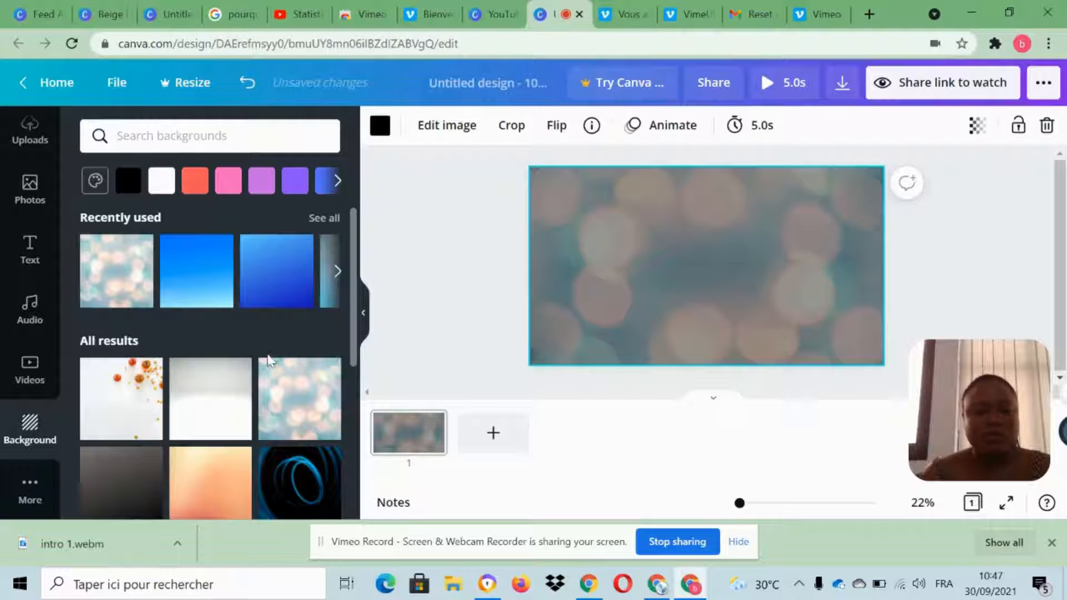
Browse the library of background images for other options.
scroll(268, 361, down, 7)
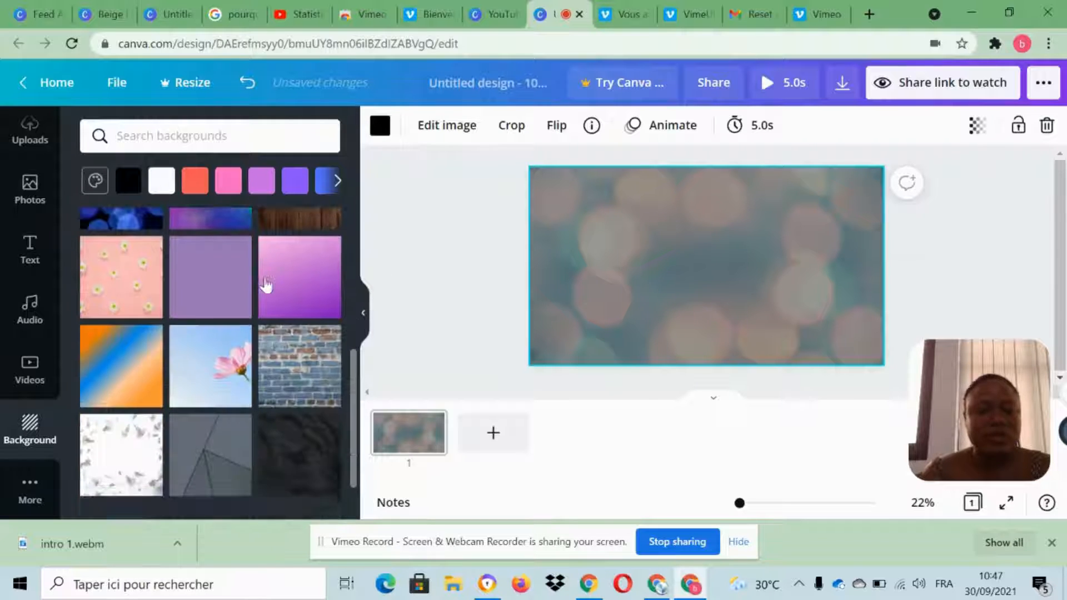
scroll(265, 284, down, 8)
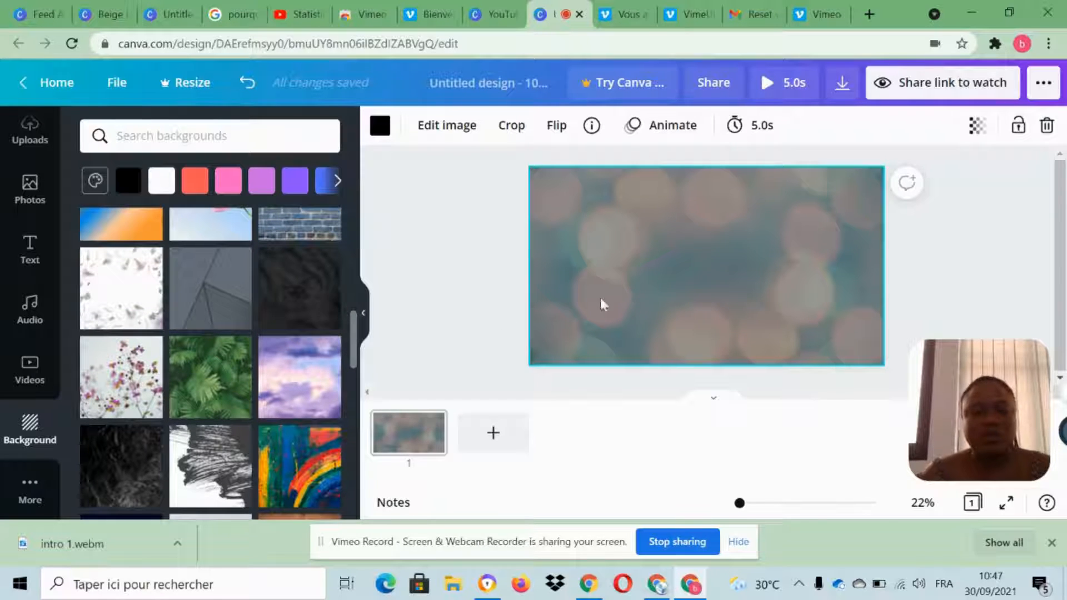
scroll(305, 371, down, 5)
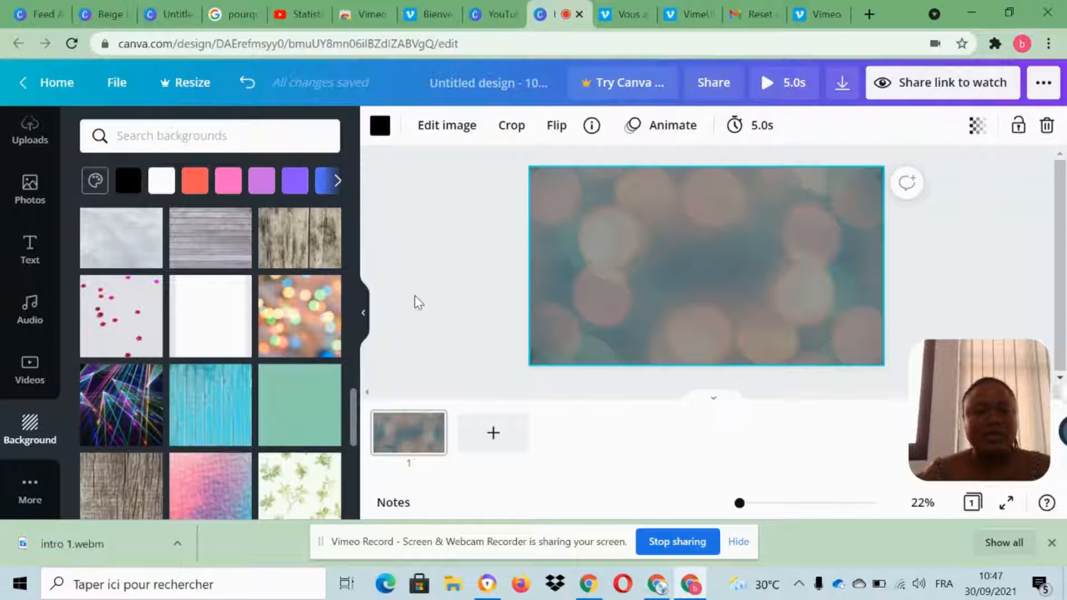
click(418, 305)
scroll(340, 316, up, 10)
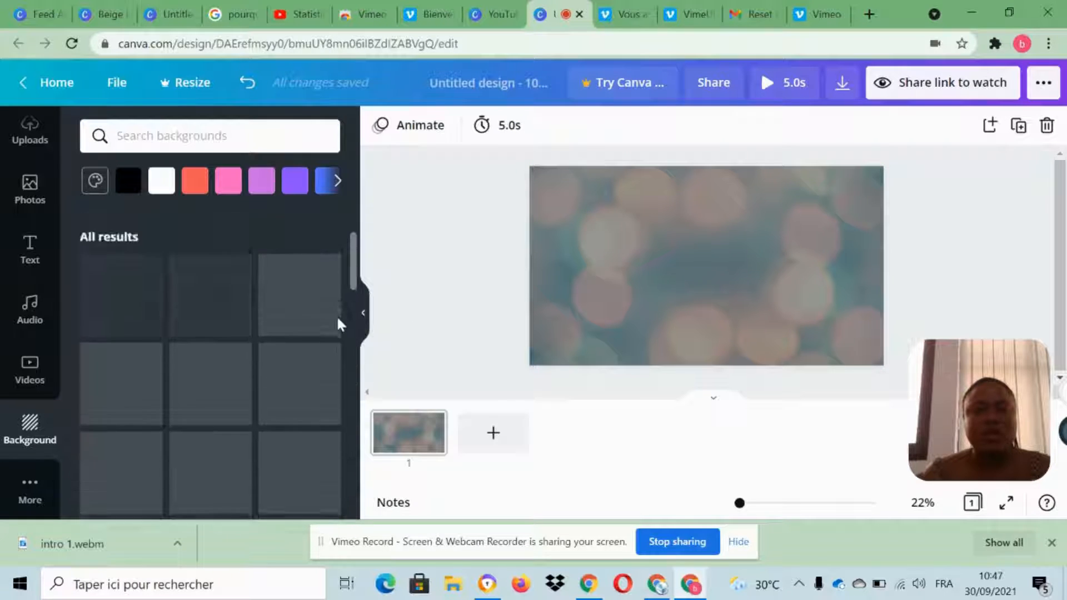
scroll(340, 323, up, 2)
scroll(34, 275, up, 2)
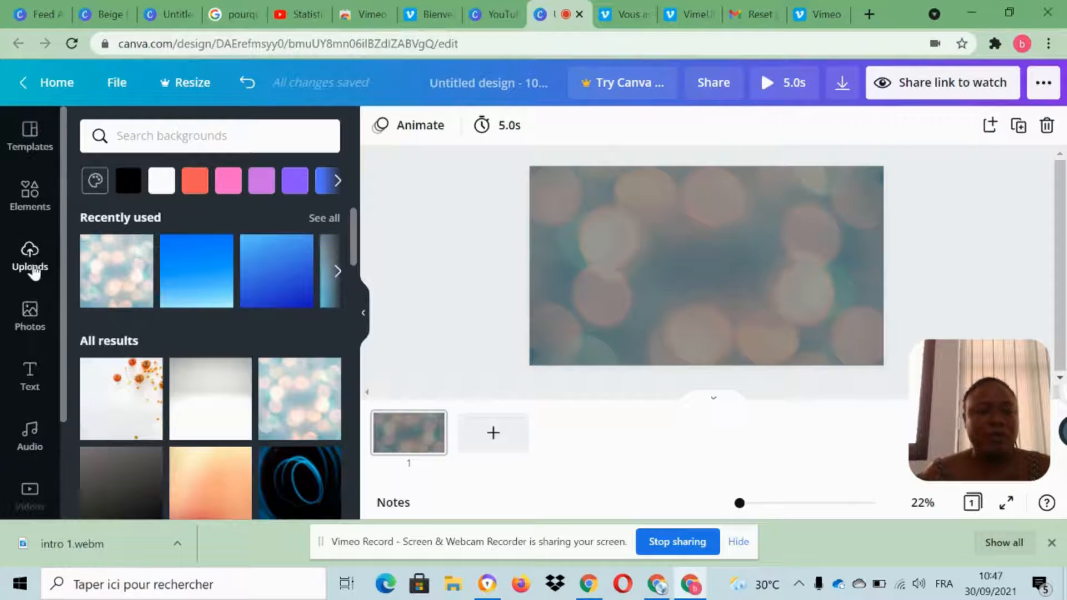
Add the animated yellow circle from the Lines & Shapes graphics to the page.
click(31, 198)
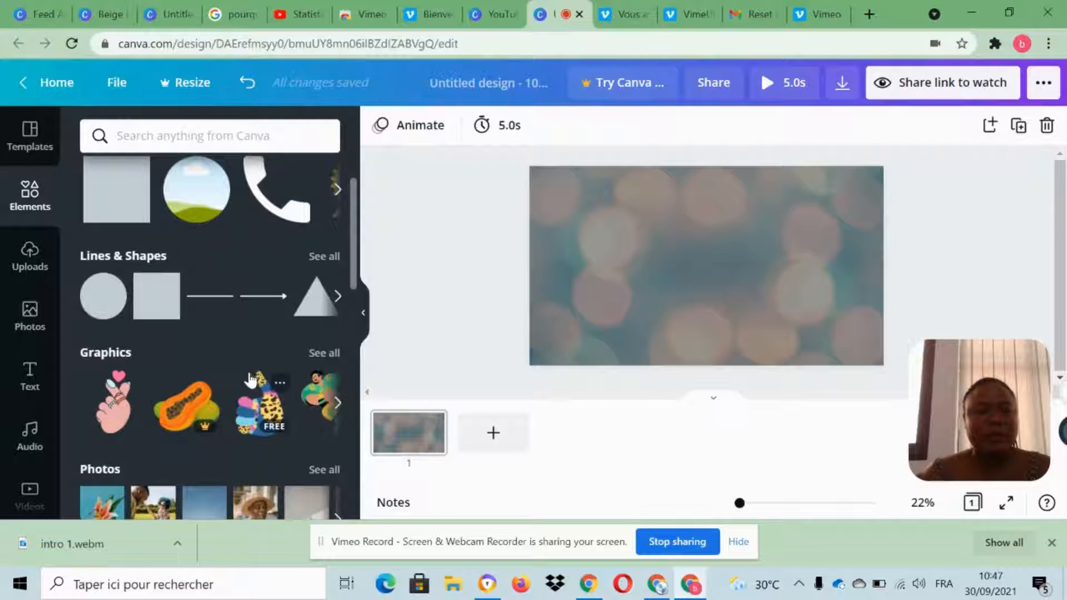
scroll(242, 365, down, 5)
scroll(243, 366, up, 6)
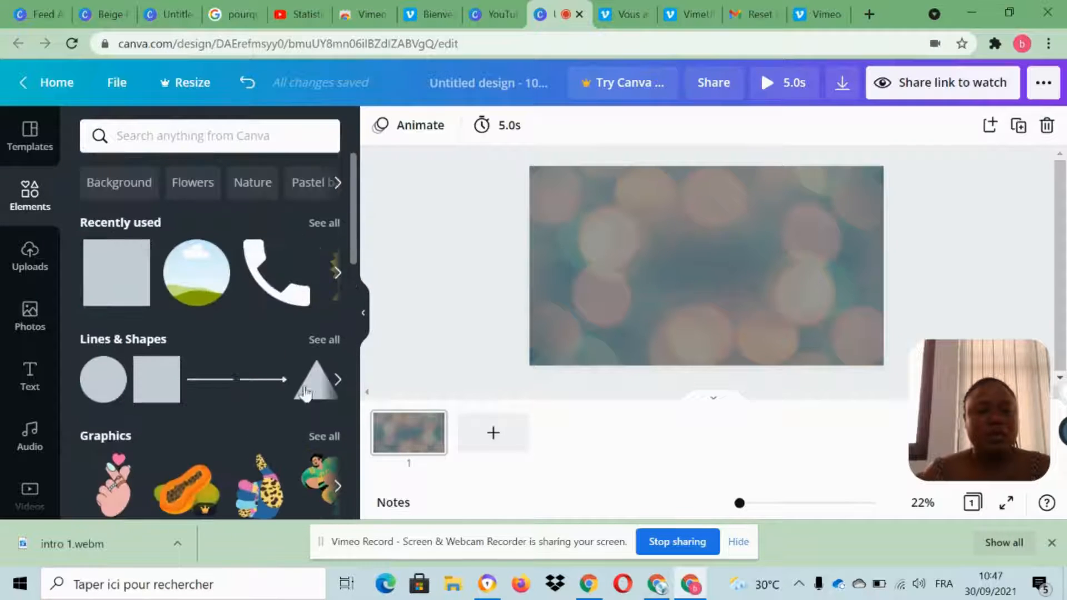
click(324, 339)
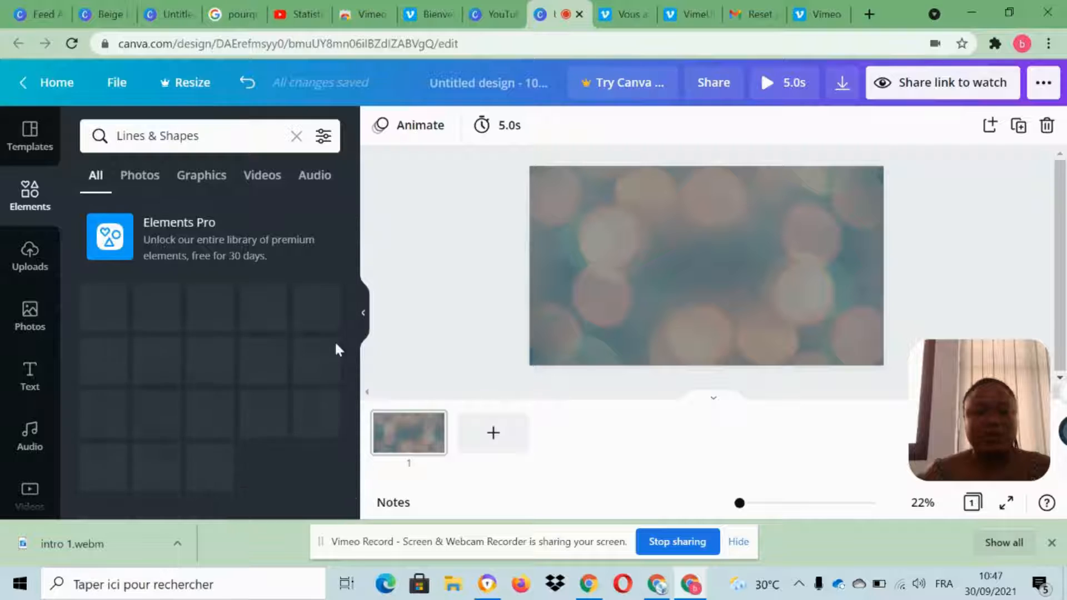
scroll(335, 351, down, 10)
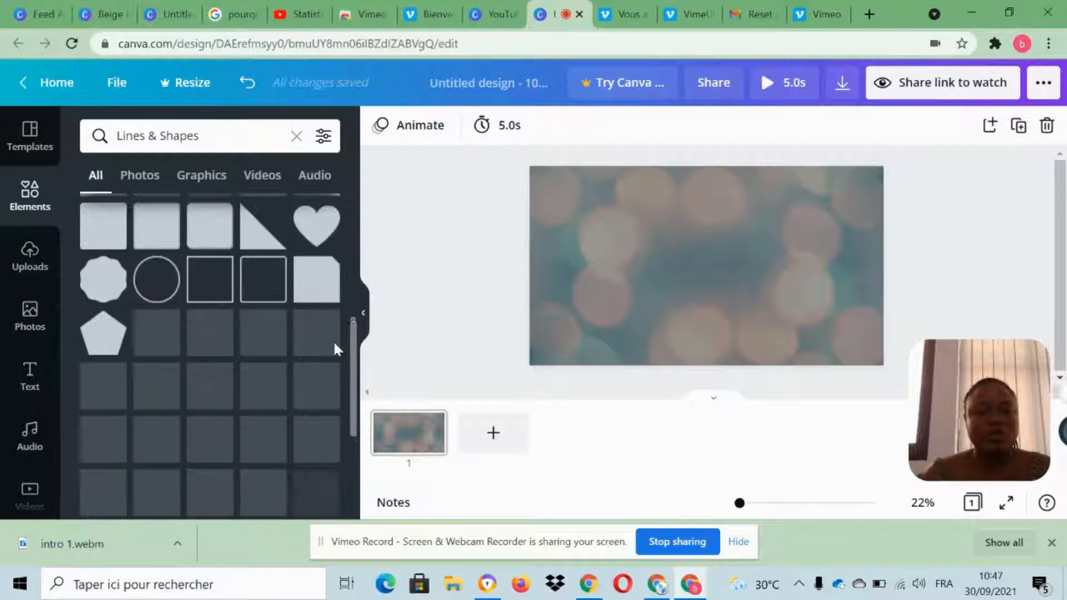
scroll(332, 340, down, 5)
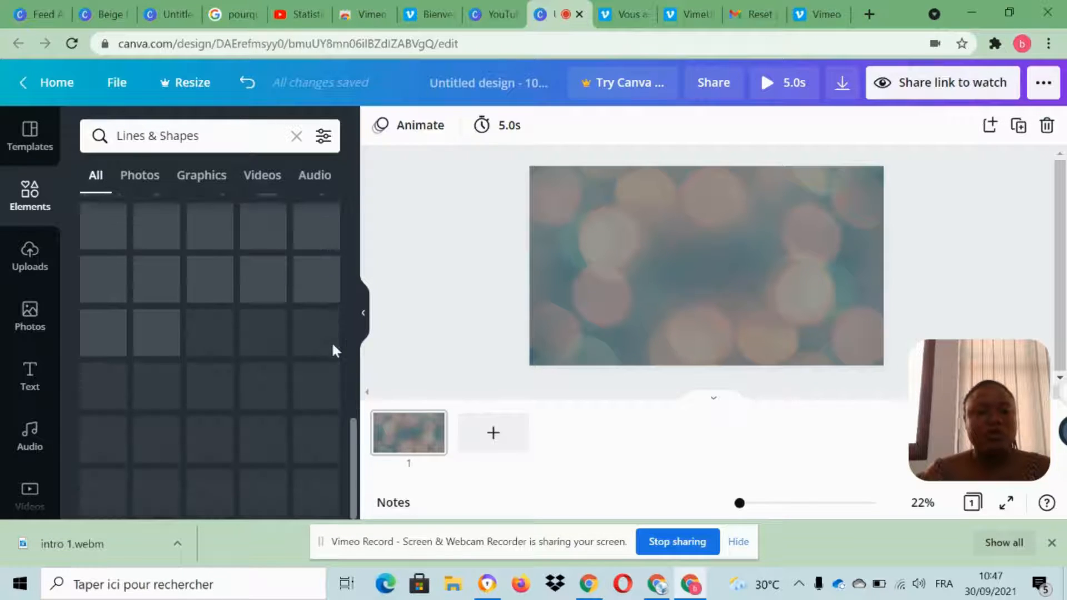
scroll(331, 346, up, 2)
scroll(331, 346, down, 2)
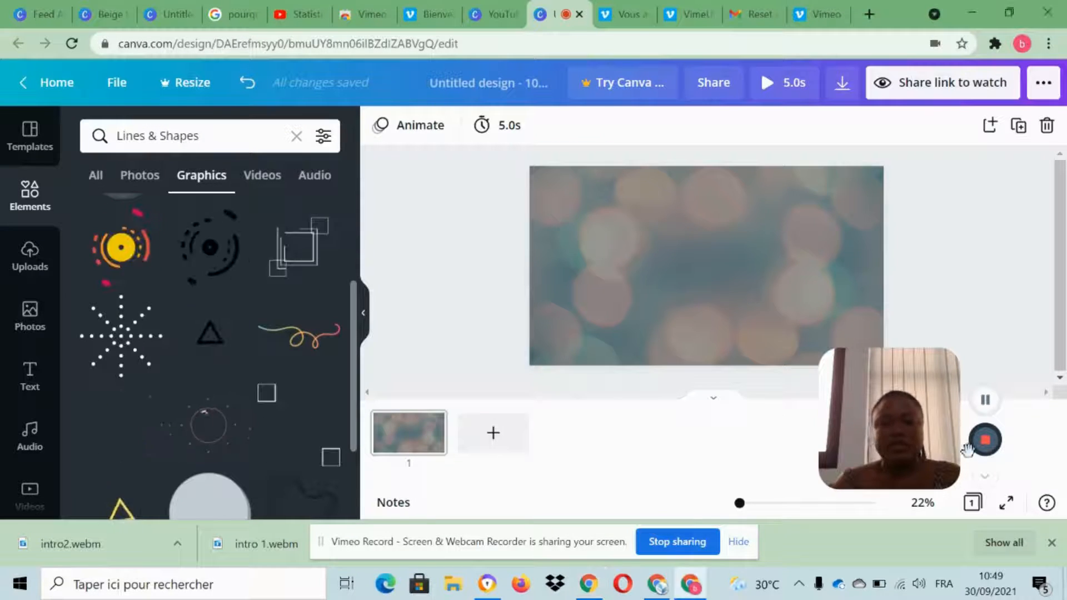
drag(927, 441, 1025, 427)
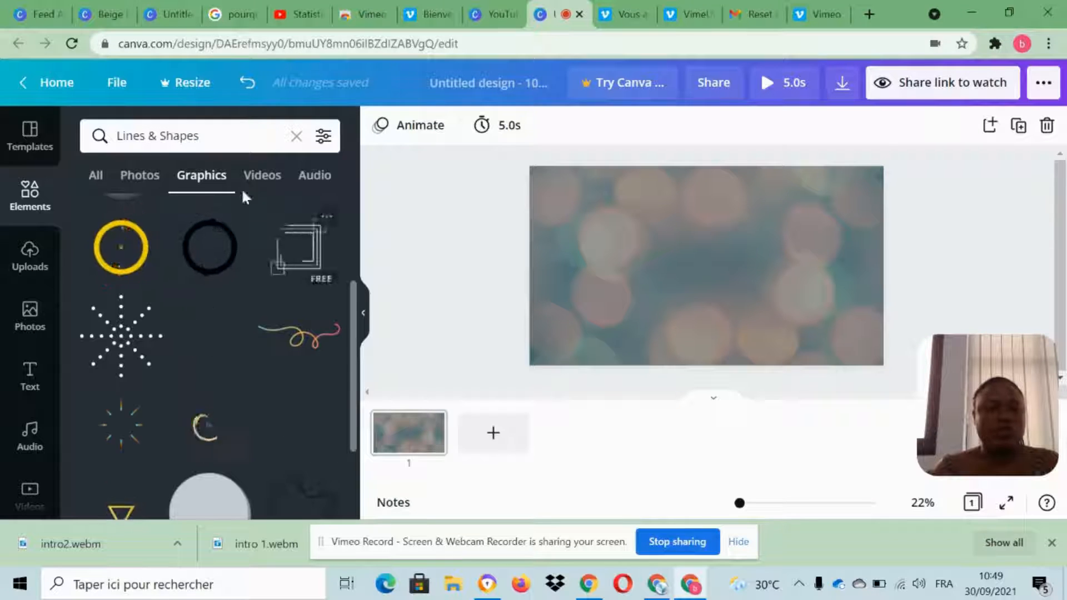
scroll(231, 325, up, 2)
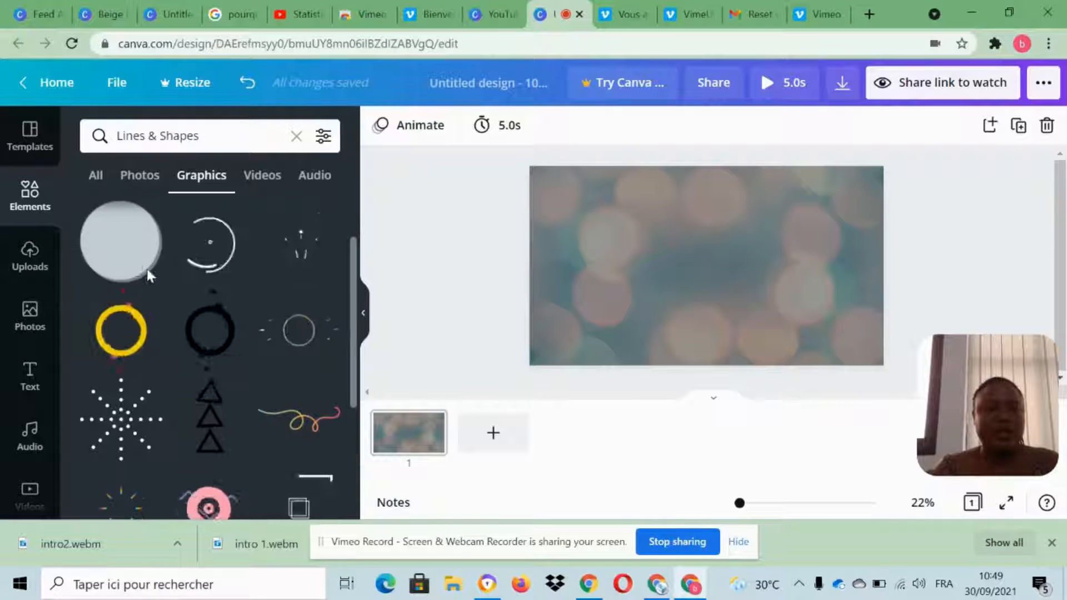
click(121, 333)
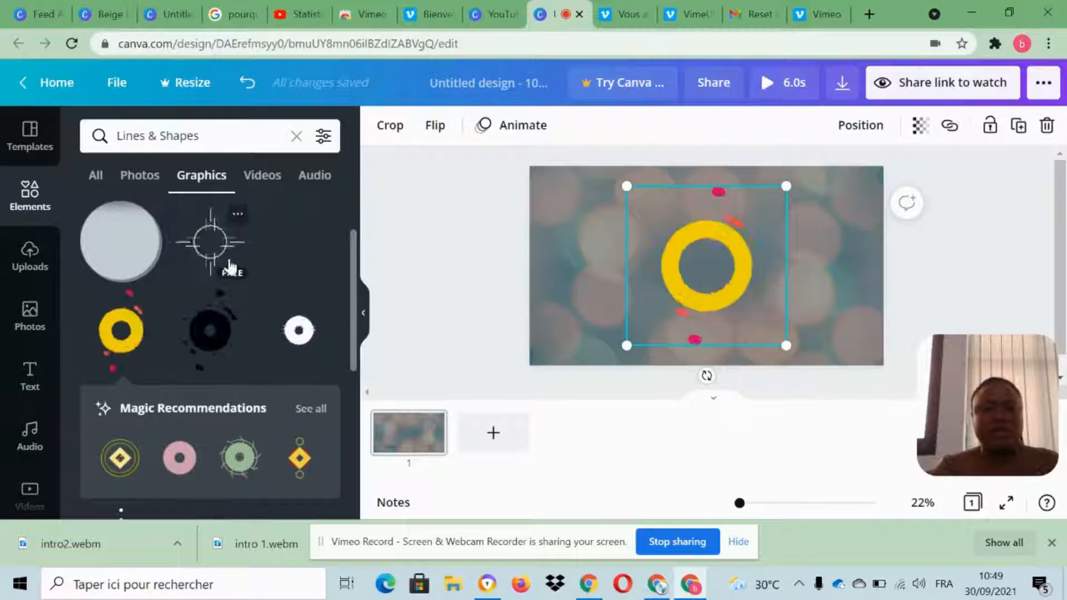
Shrink the animated yellow circle graphic to about half the page's height, keeping it near the page center.
scroll(244, 292, down, 2)
scroll(239, 294, up, 3)
scroll(238, 297, down, 7)
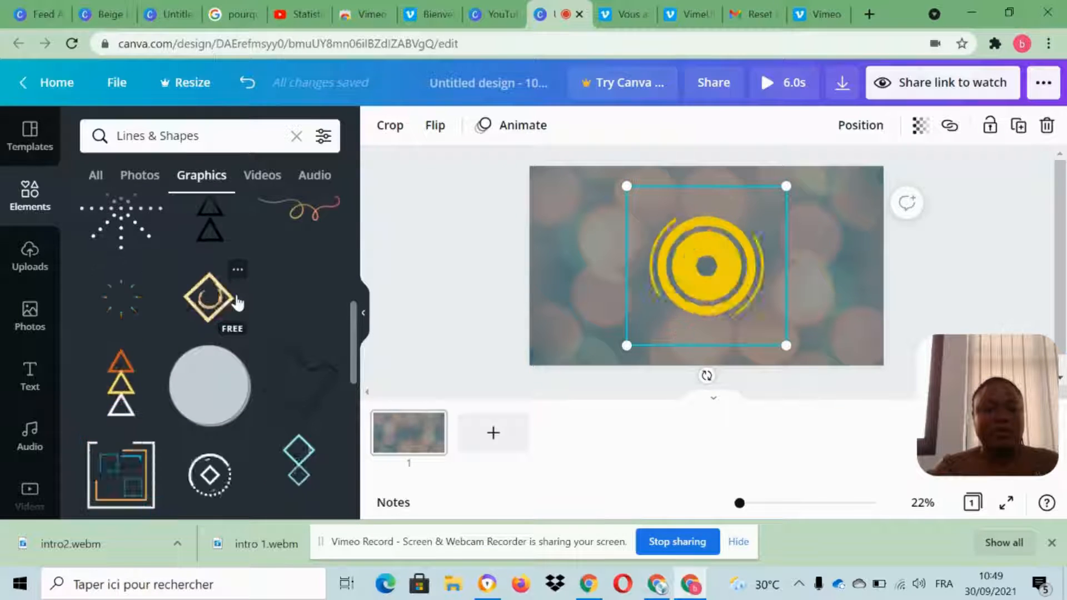
scroll(238, 298, down, 6)
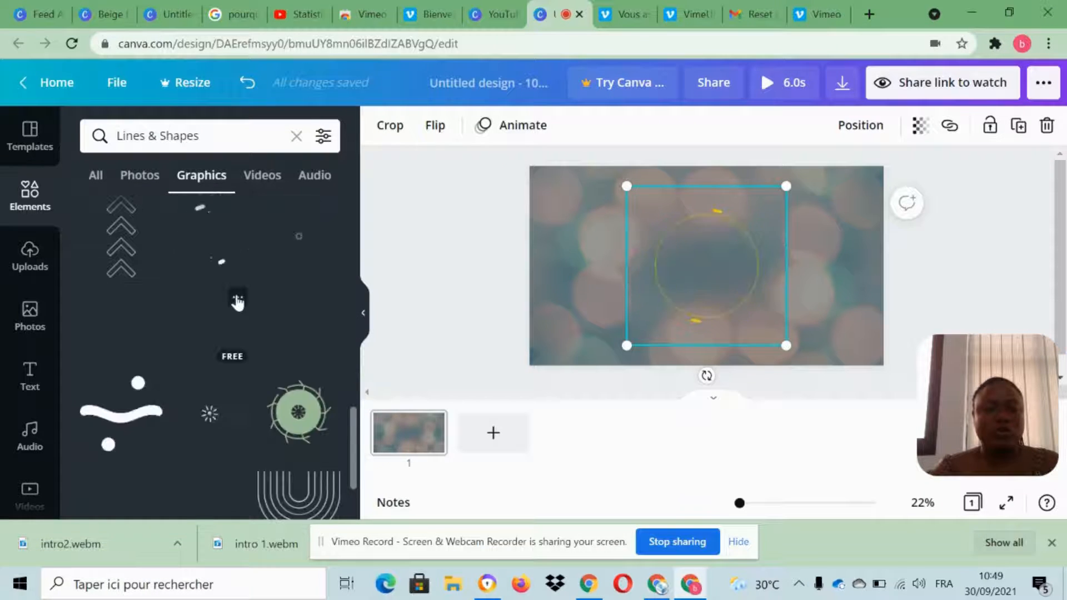
scroll(237, 299, down, 2)
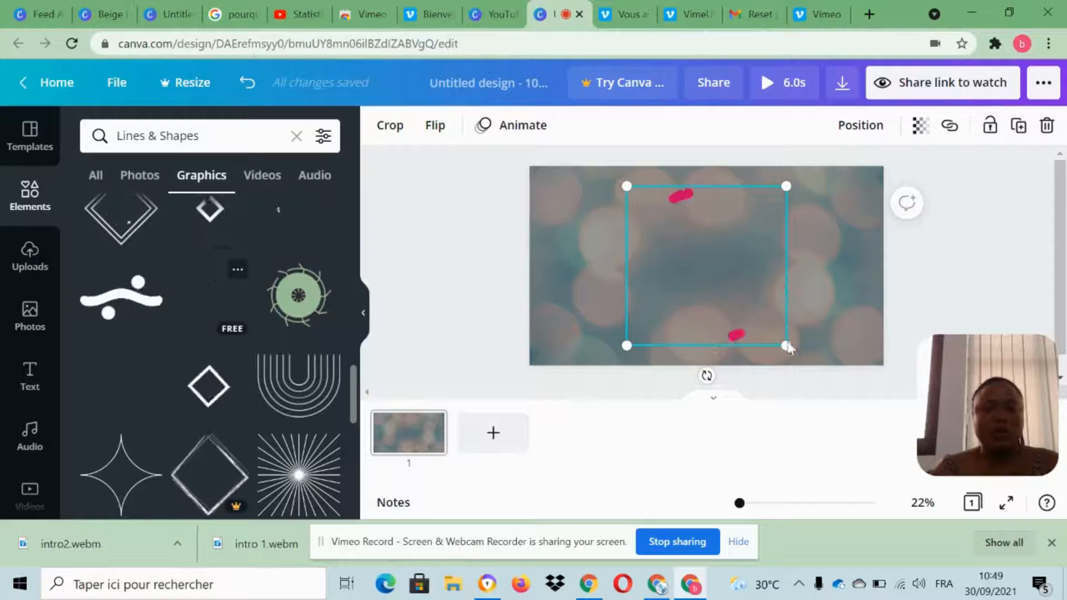
drag(757, 329, 745, 304)
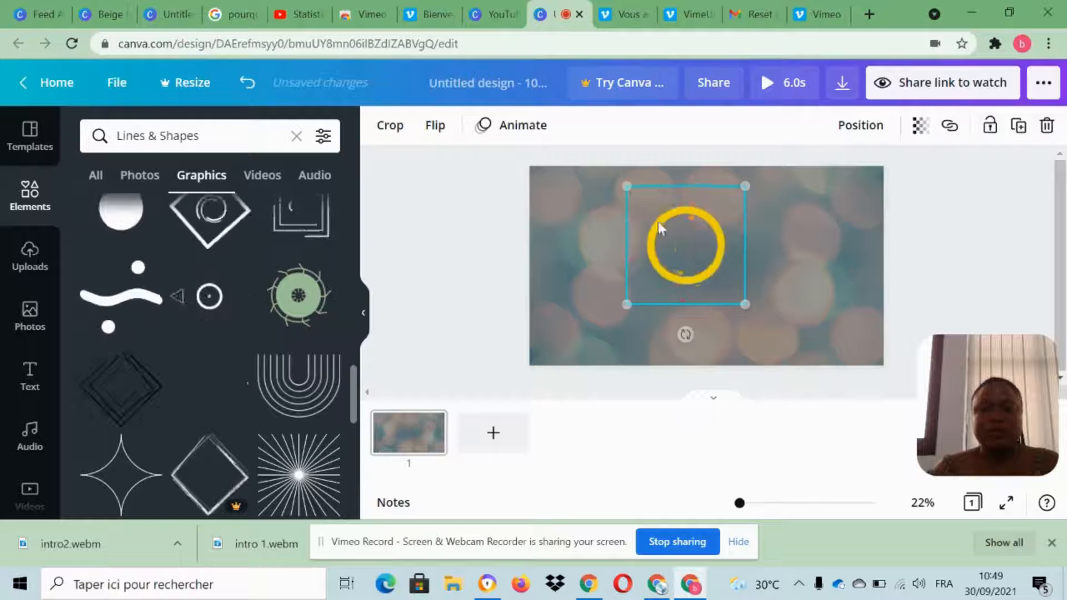
drag(630, 201, 653, 224)
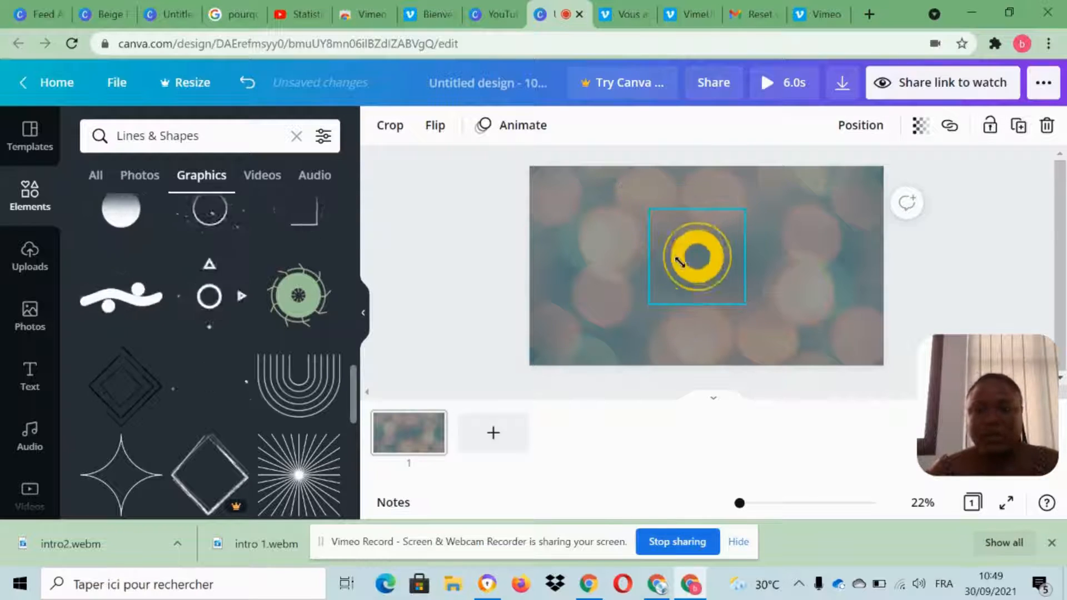
scroll(205, 412, down, 10)
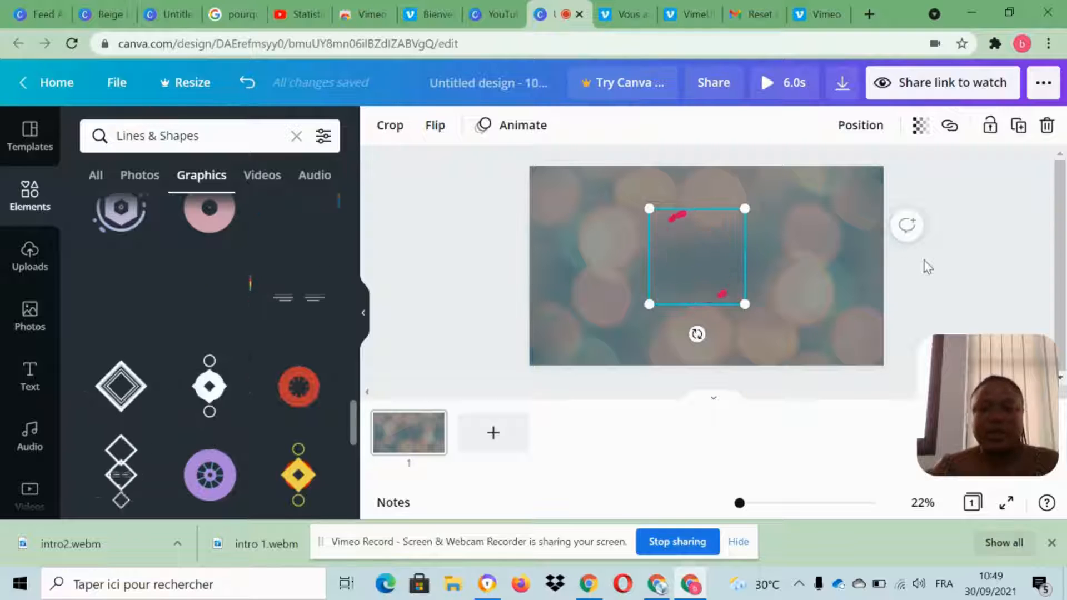
Add a new text box to the page reading "D-TECH".
click(774, 298)
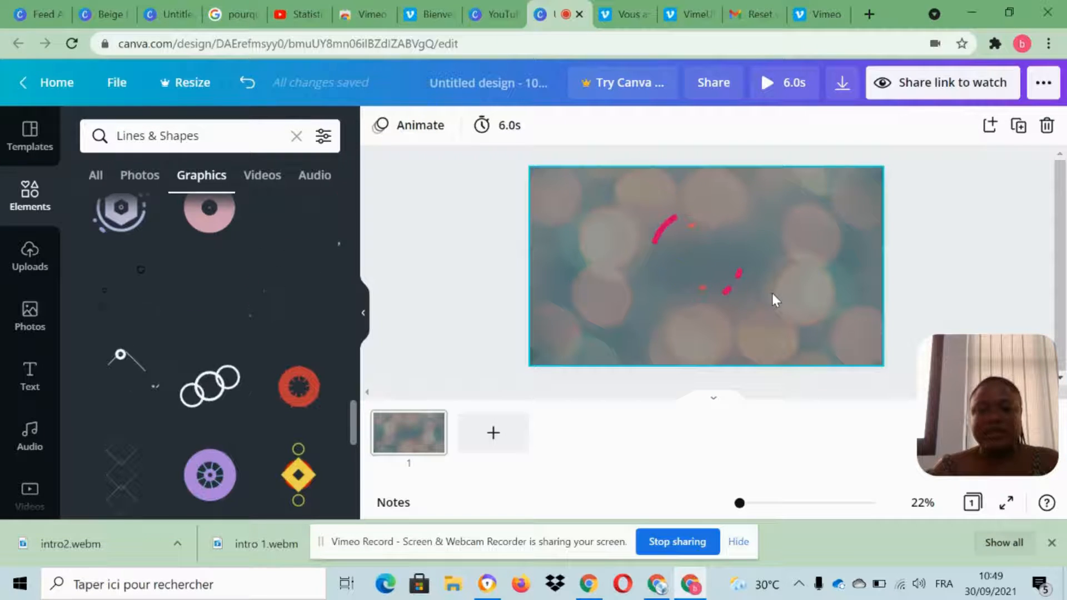
key(t)
key(Caps_Lock)
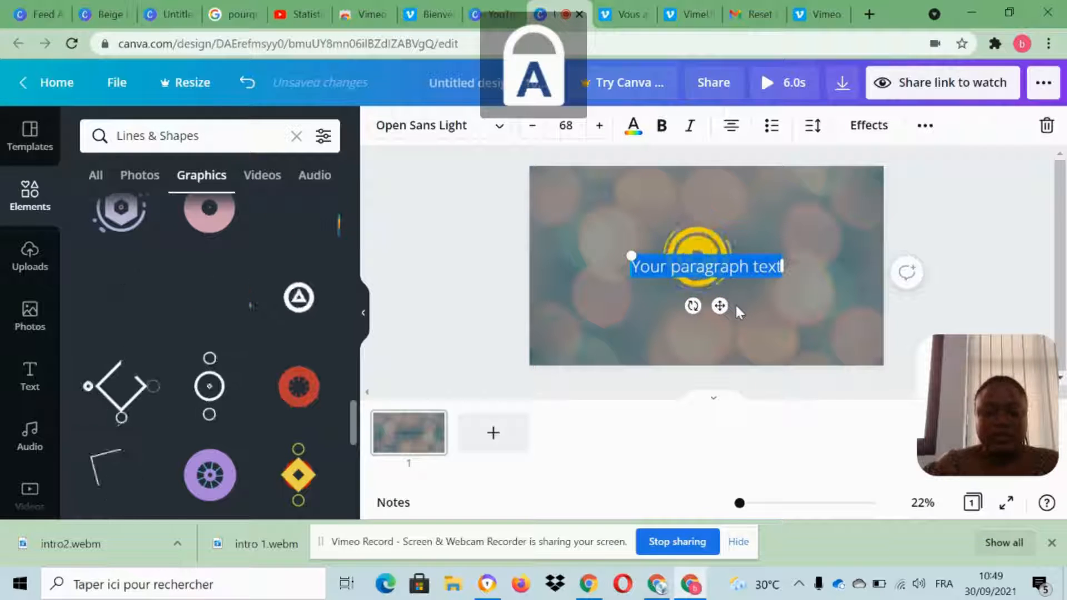
key(Caps_Lock)
text(d)
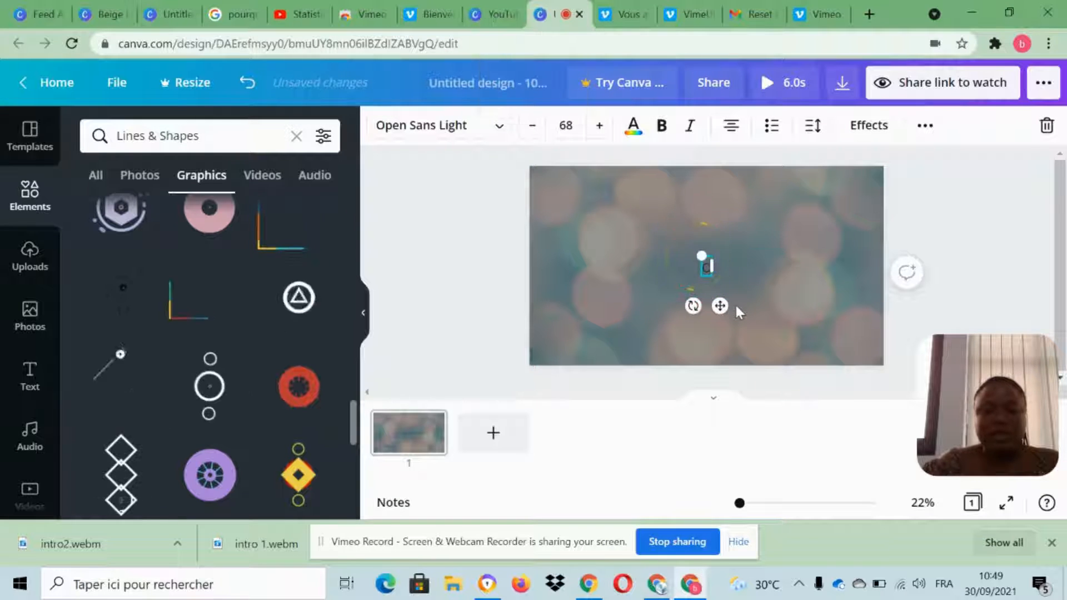
key(Caps_Lock)
text(E)
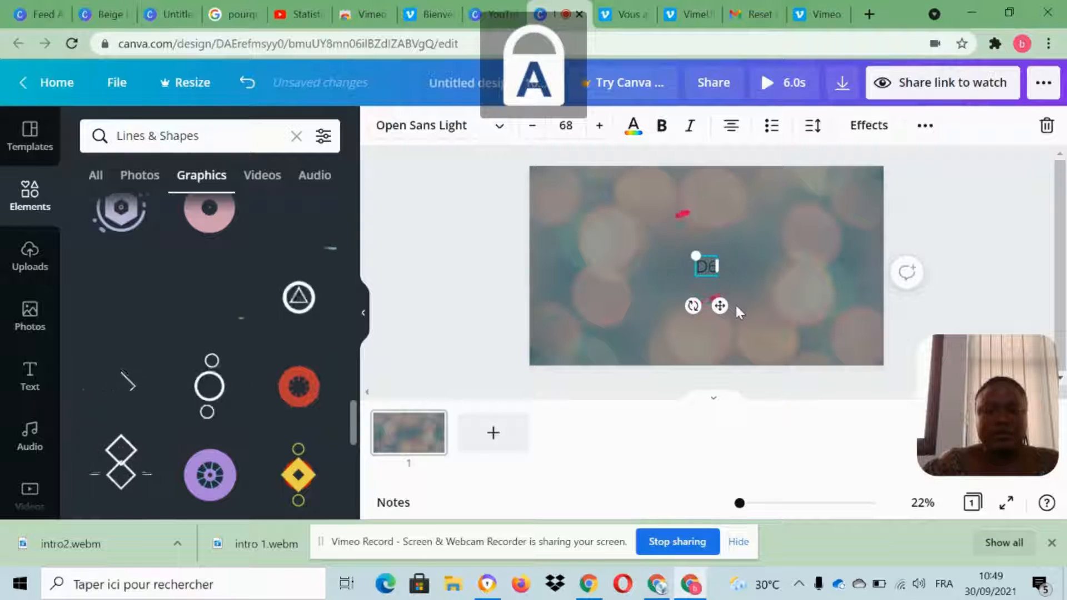
key(BackSpace)
key(Caps_Lock)
text(-te)
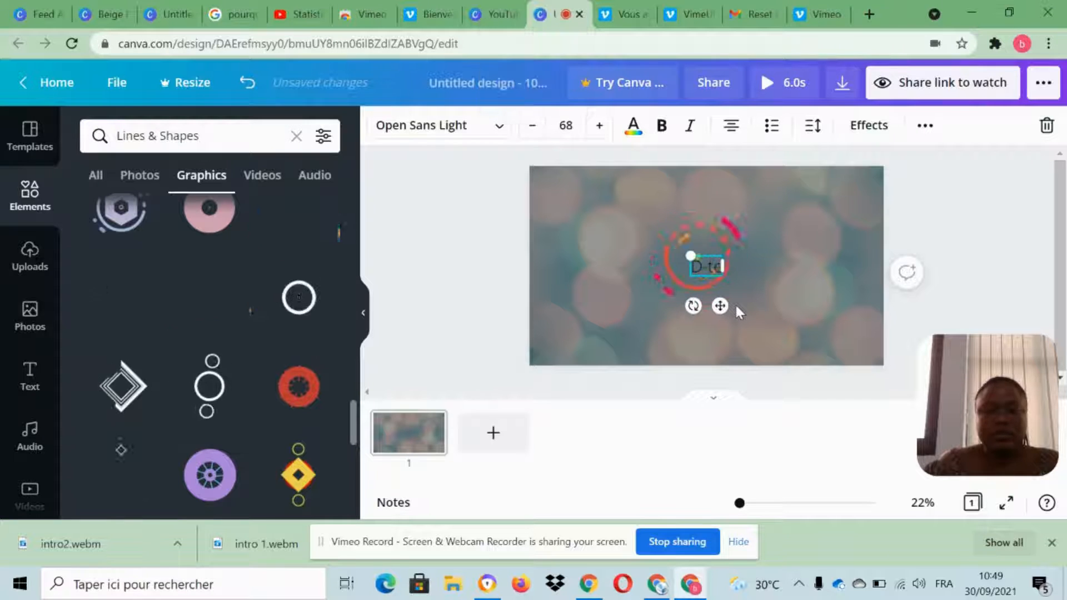
key(BackSpace)
key(BackSpace)
key(Caps_Lock)
text(TECH)
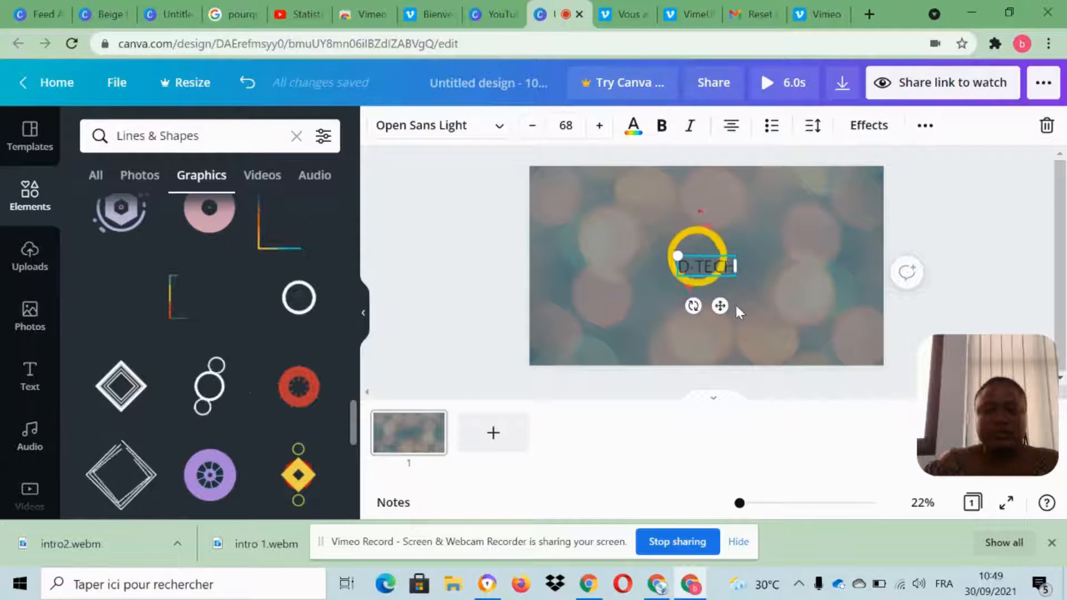
click(910, 216)
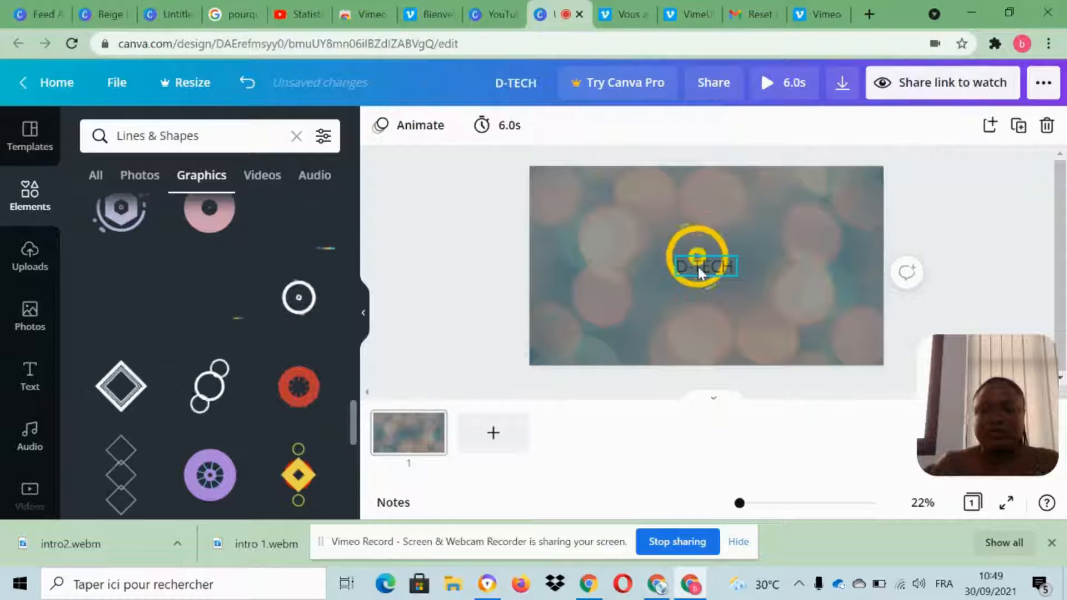
Move the D-TECH text below the animated circle, centered horizontally on the page, and make it bold.
drag(700, 322, 700, 324)
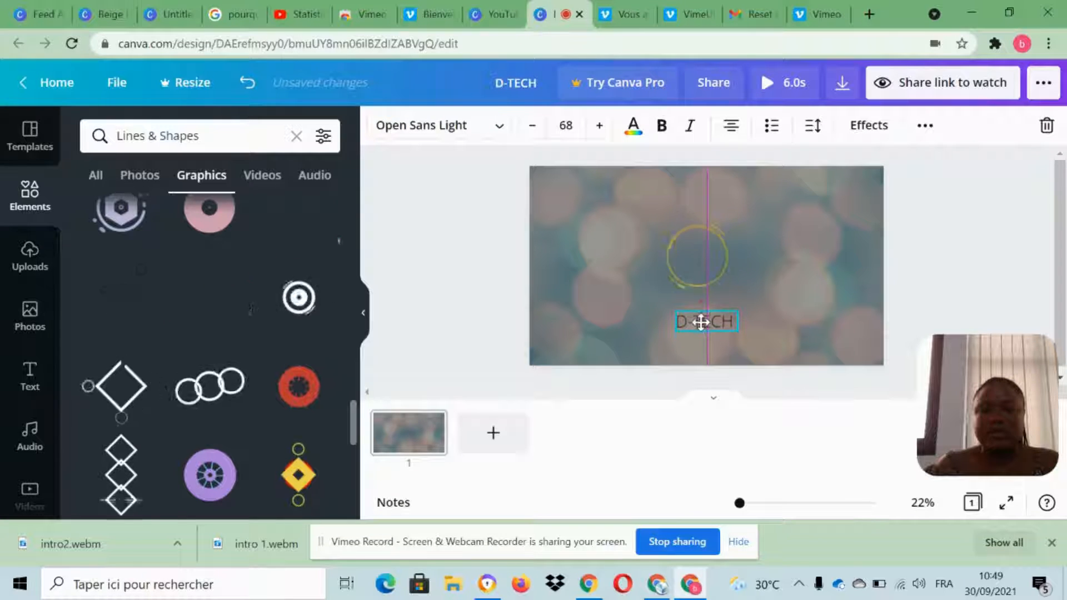
click(662, 127)
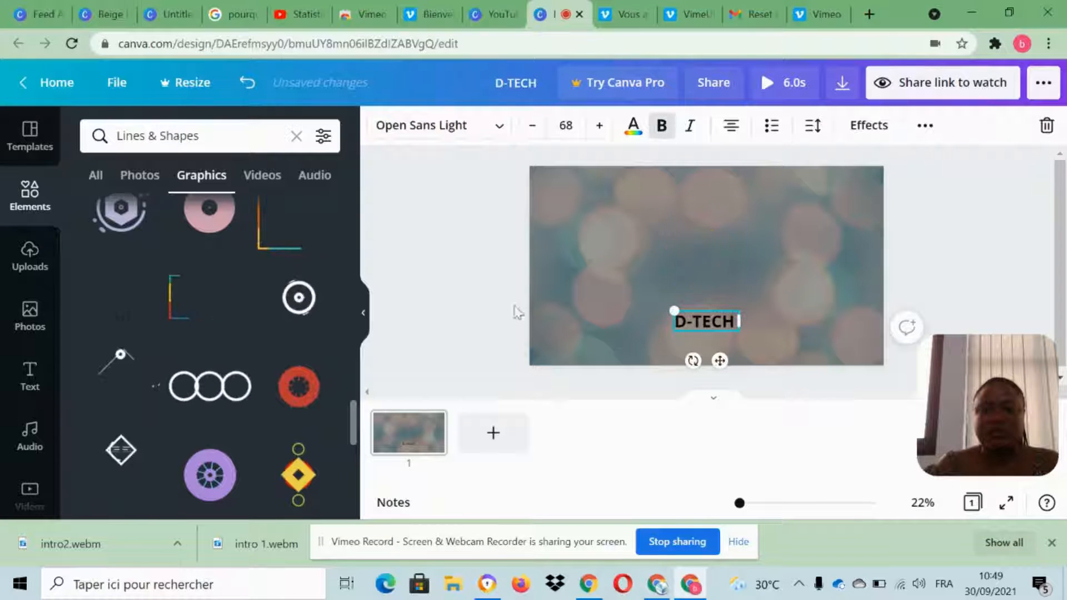
click(437, 236)
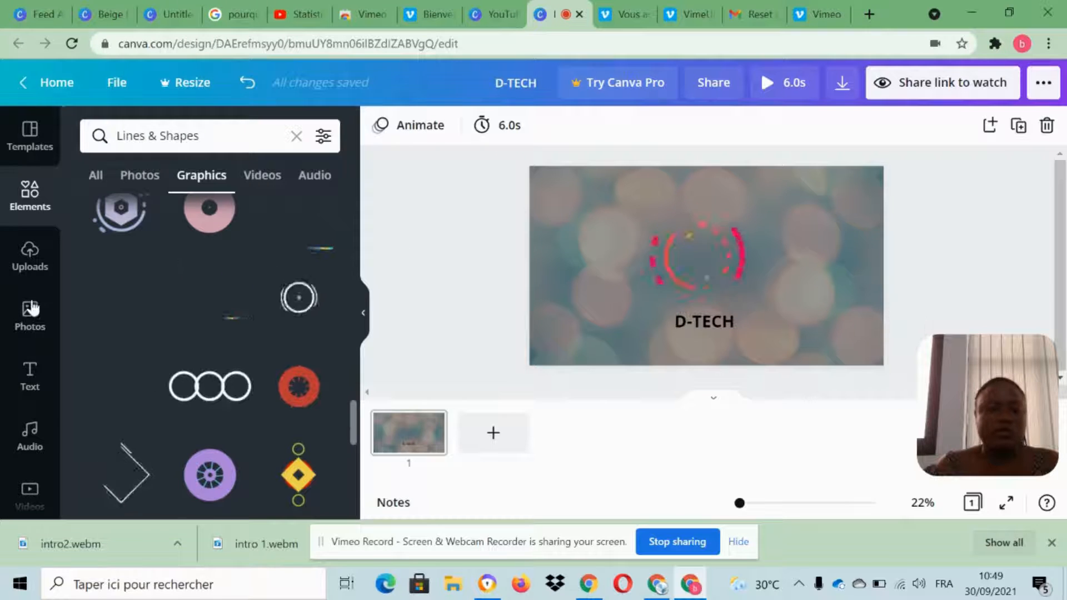
Add a subheading reading "Tech & Design" and place it centered directly beneath the D-TECH text.
click(30, 376)
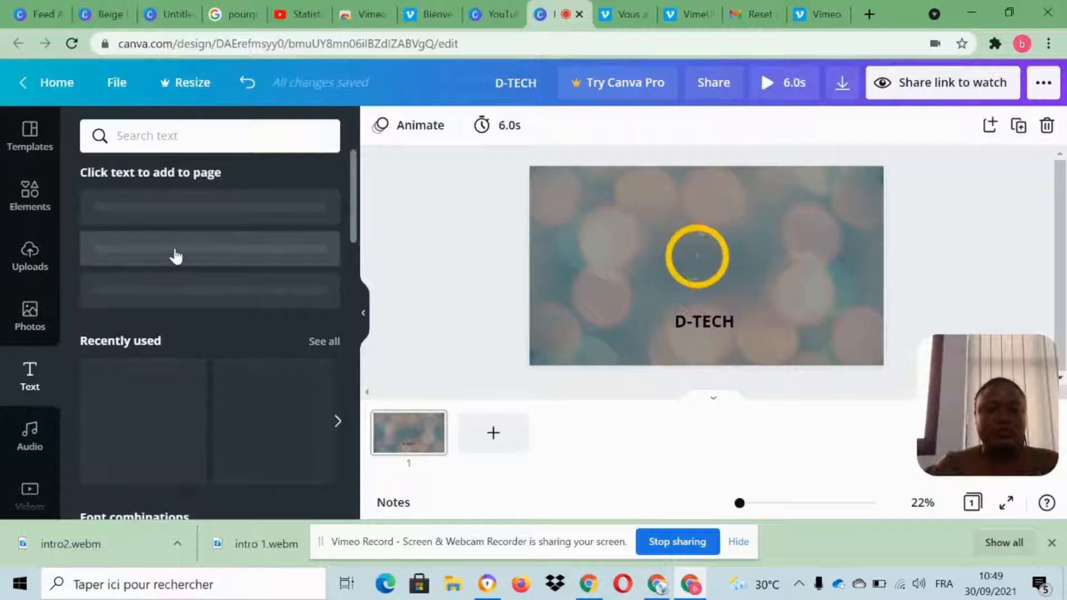
click(195, 267)
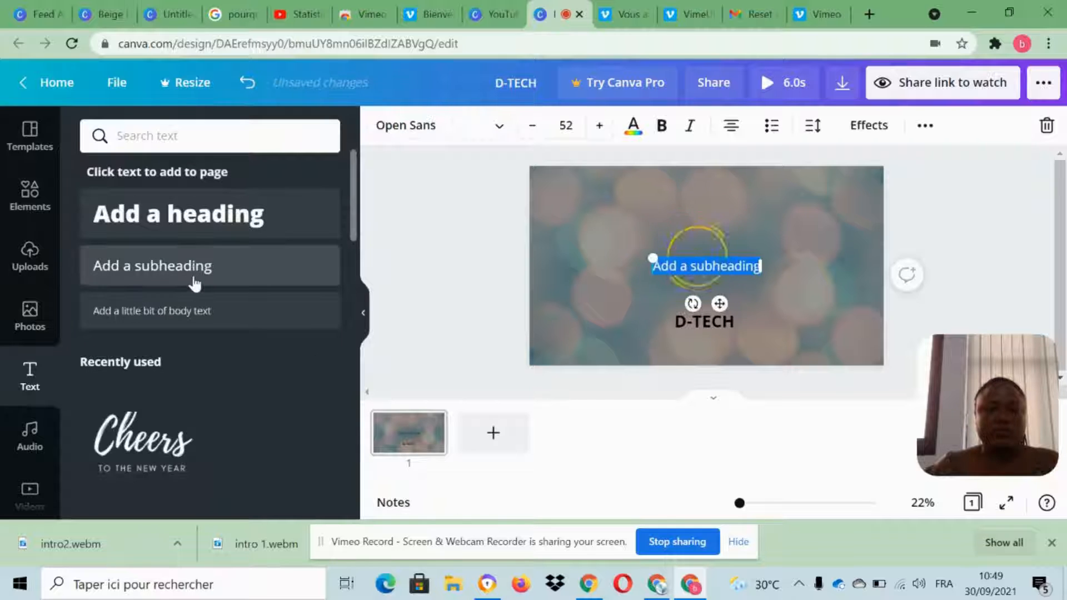
key(Caps_Lock)
text(Tech)
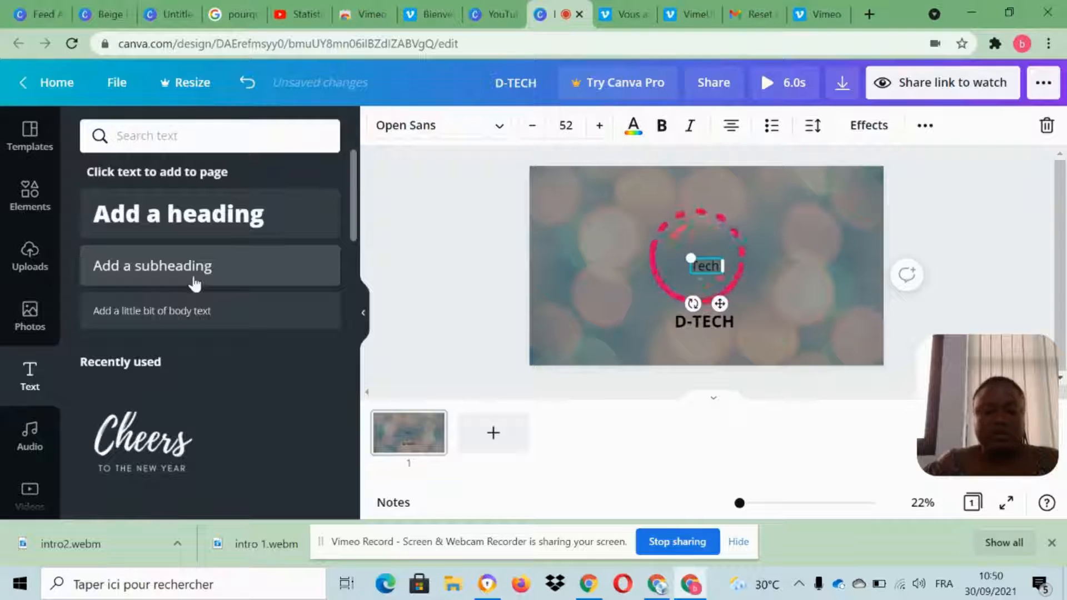
text( &)
key(Caps_Lock)
text(Design)
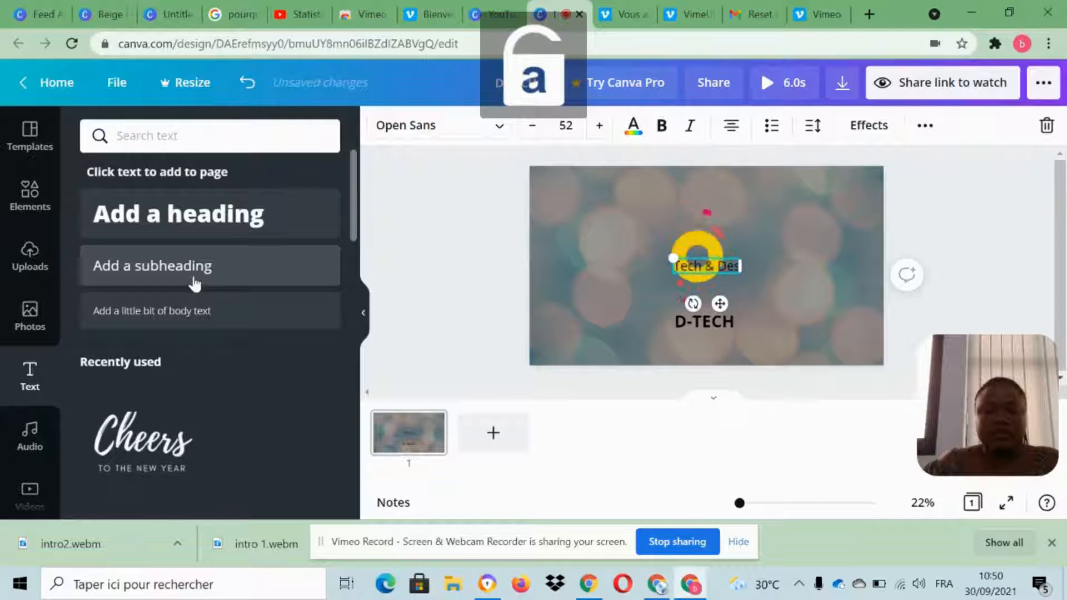
click(961, 232)
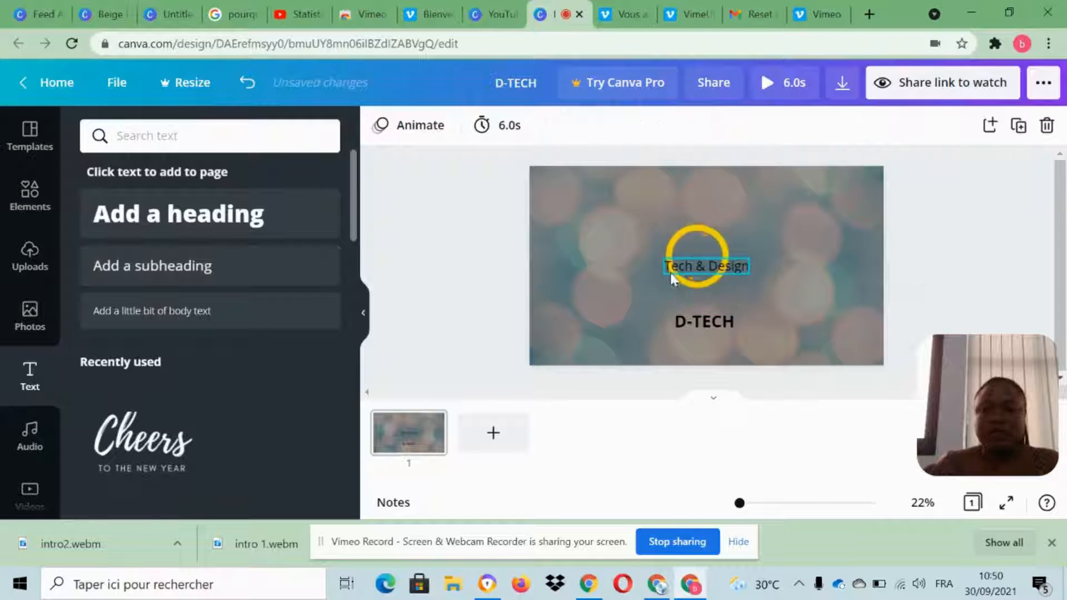
drag(687, 272, 687, 347)
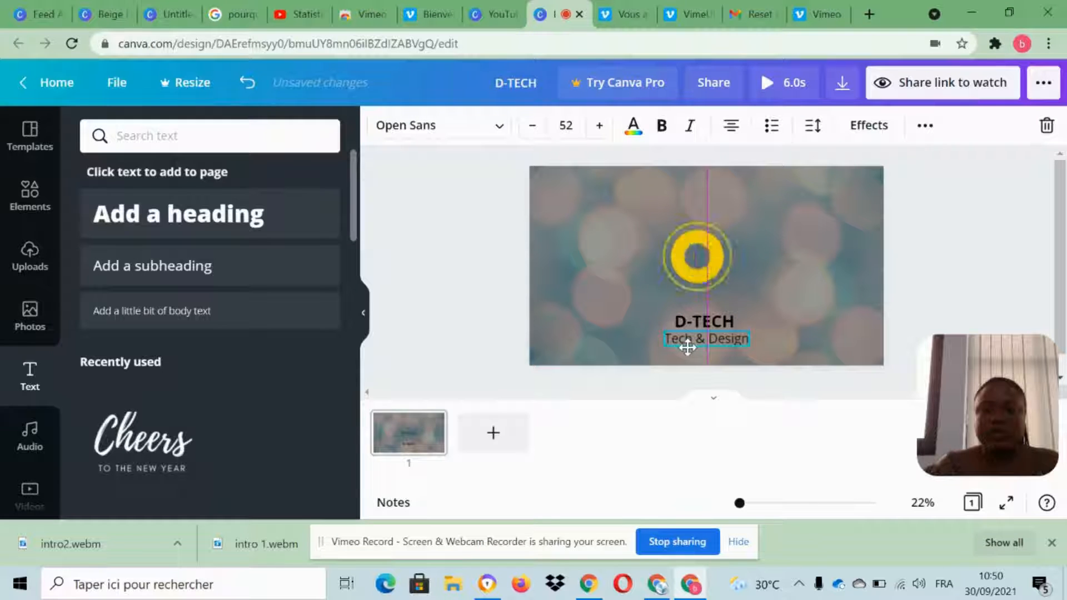
Find the Satisfy font and apply it to the Tech & Design subheading.
click(443, 133)
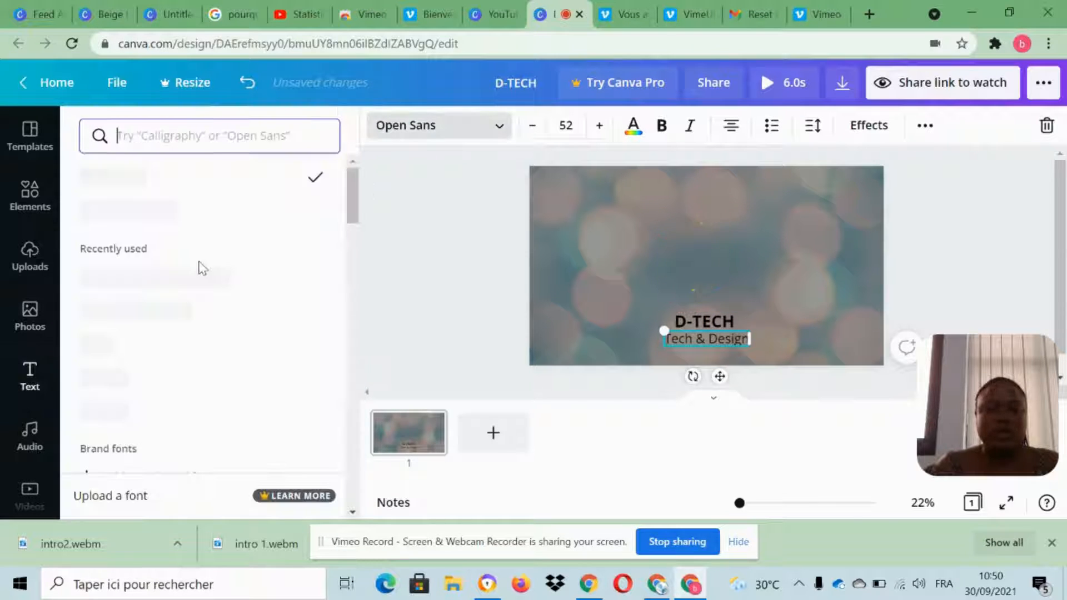
scroll(156, 206, down, 5)
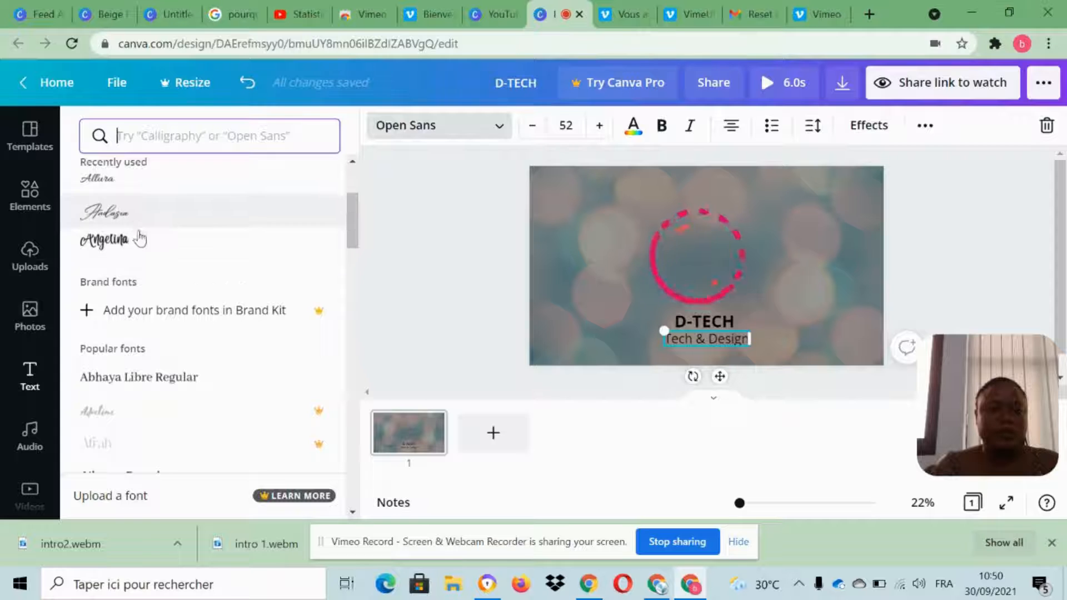
scroll(144, 222, down, 3)
click(215, 136)
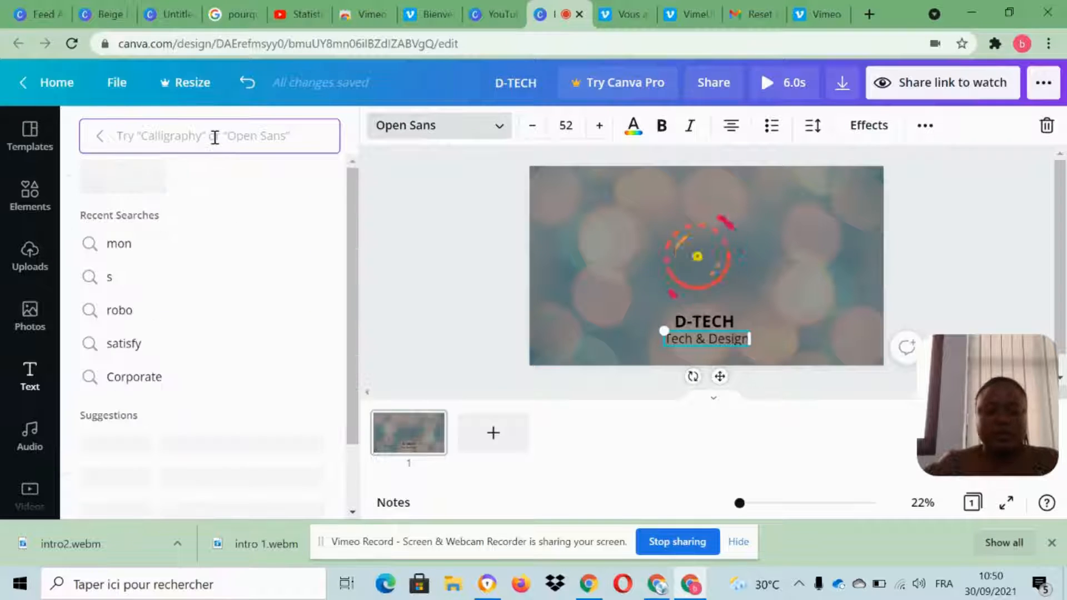
text(satis)
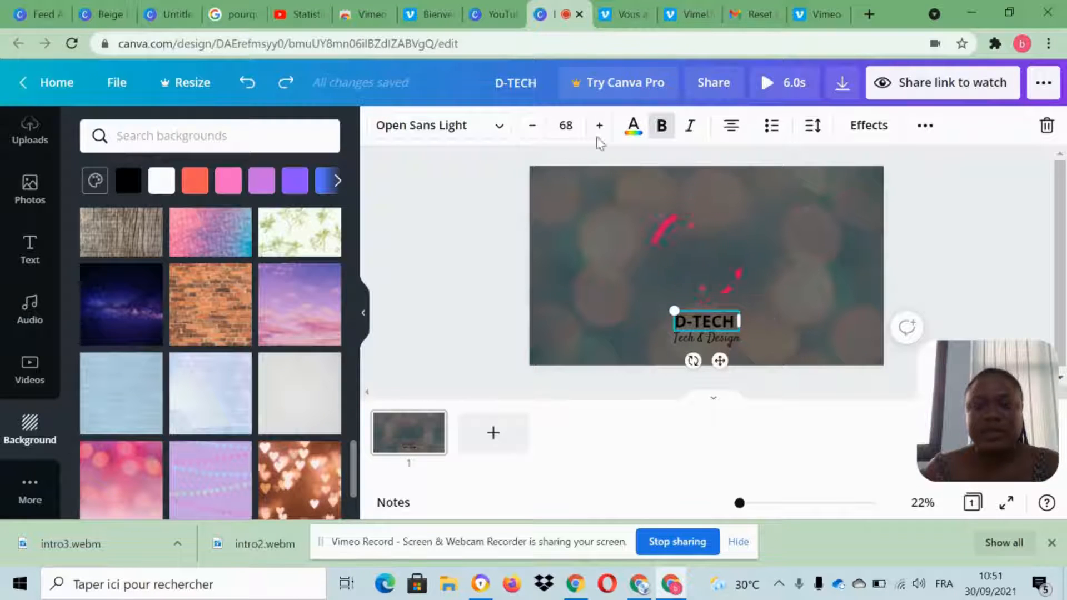
Set the text color of both D-TECH and Tech & Design to white.
click(632, 127)
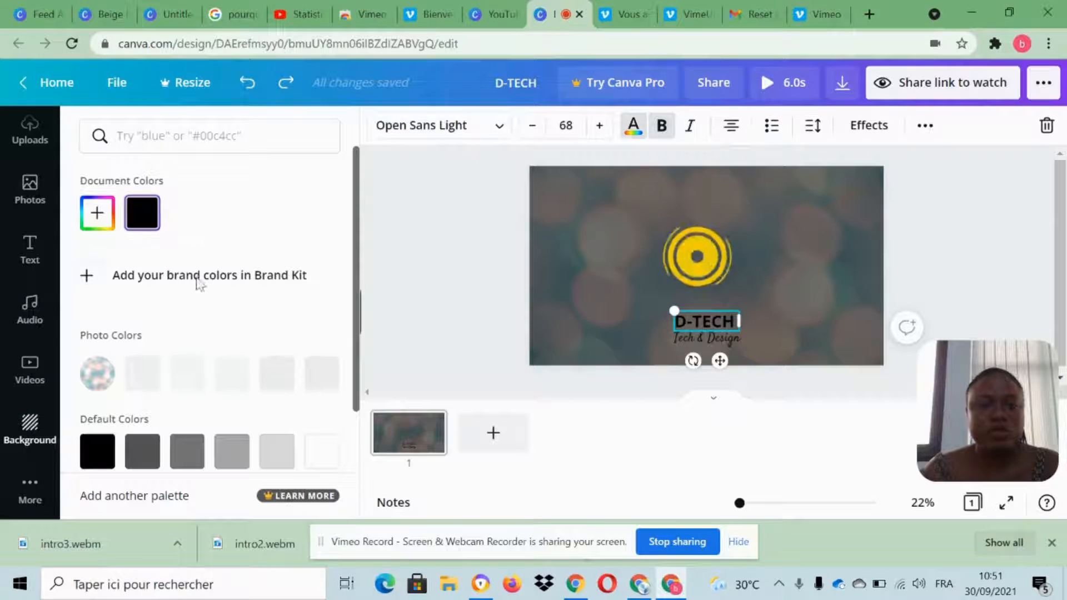
click(314, 458)
double_click(699, 338)
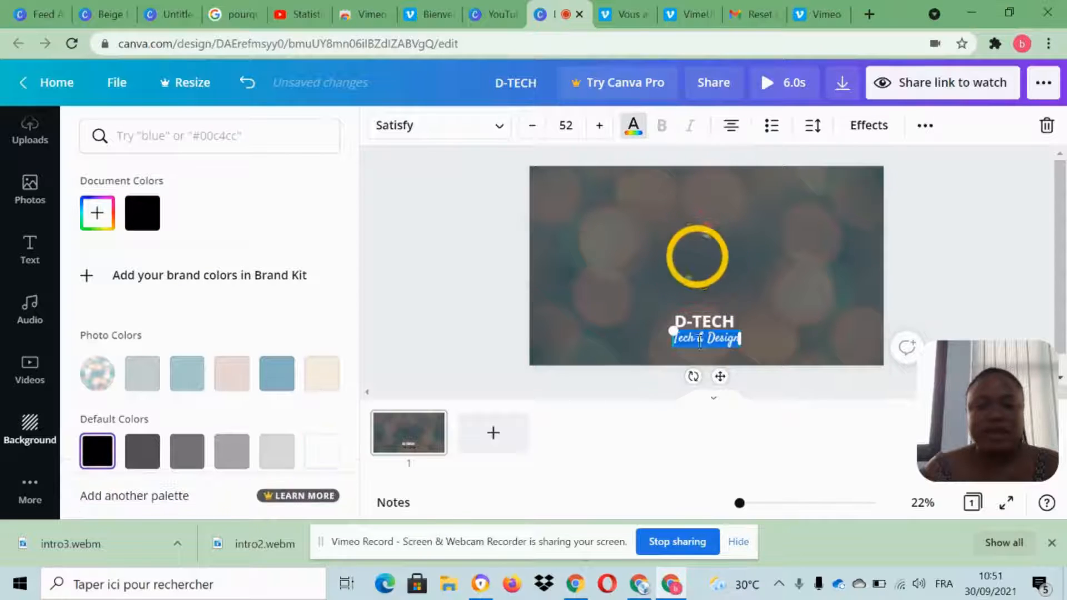
click(332, 456)
click(928, 257)
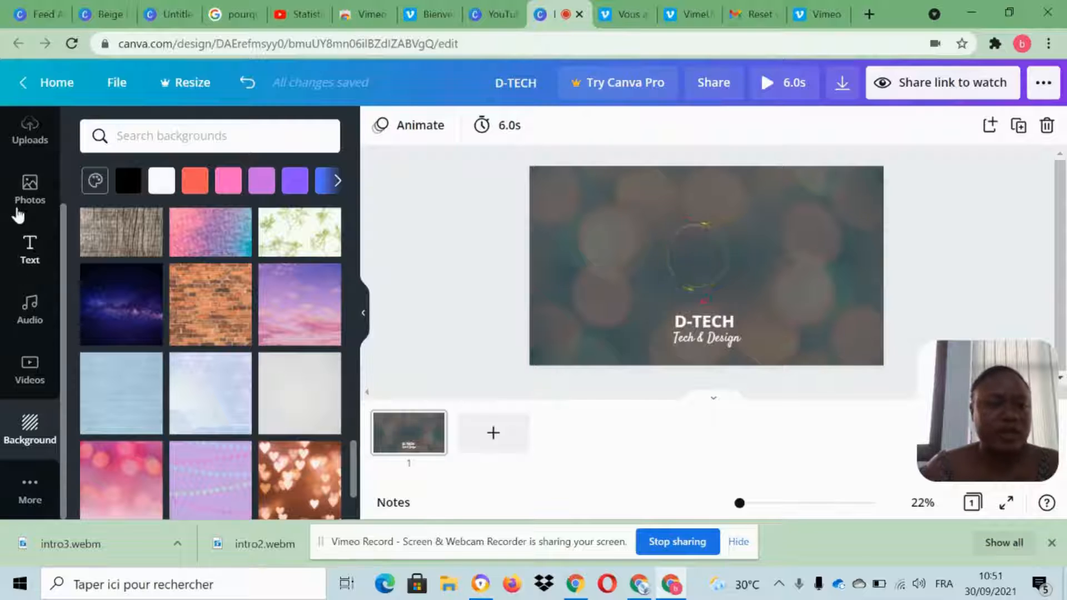
scroll(18, 215, up, 2)
click(24, 189)
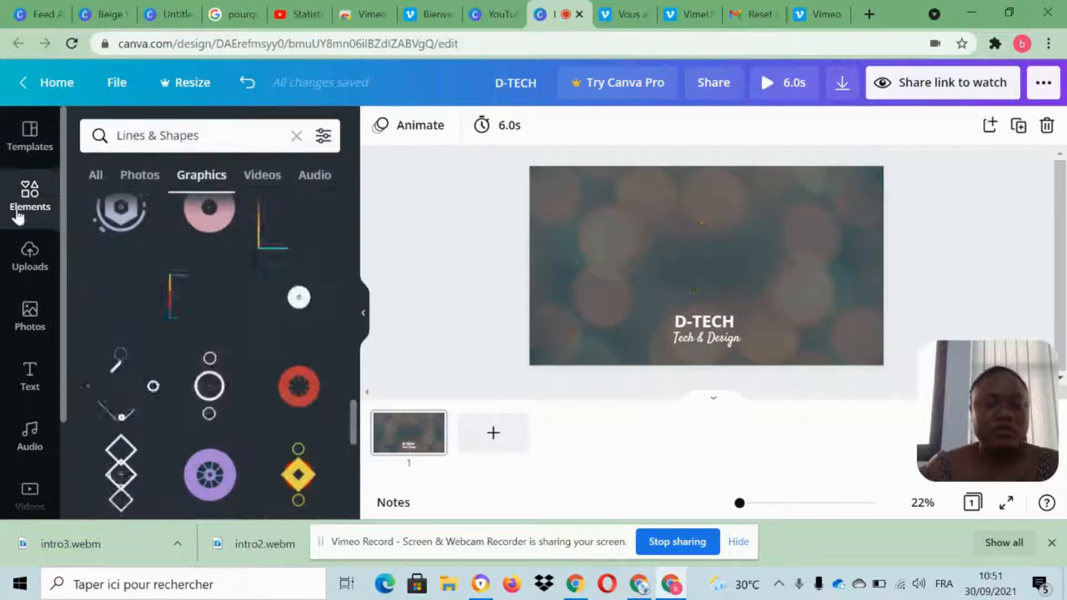
scroll(280, 409, down, 2)
scroll(272, 402, down, 2)
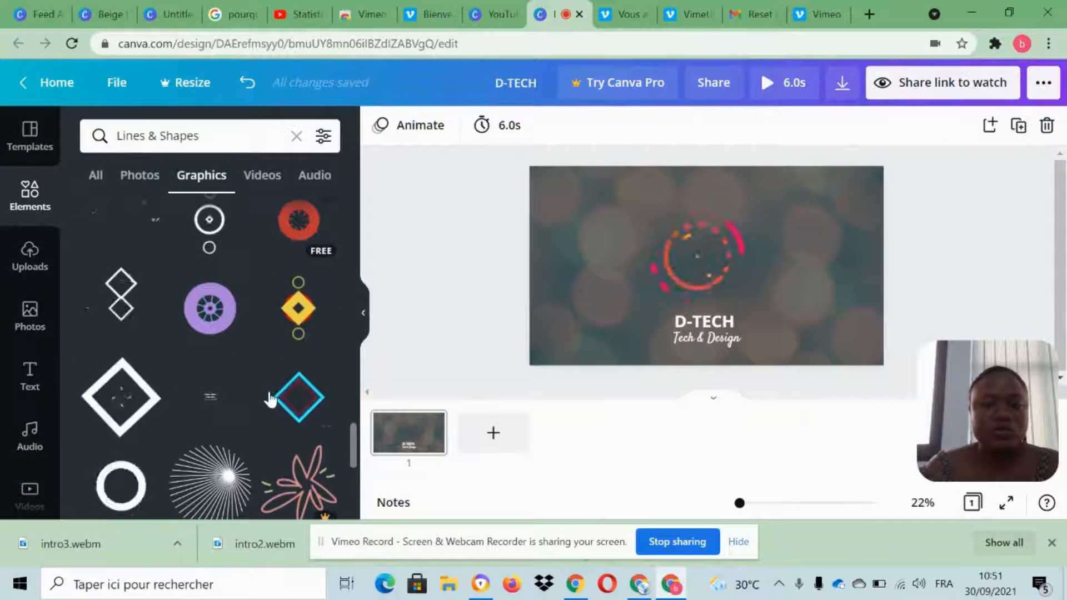
Set the page's duration to 10.0 seconds.
click(498, 125)
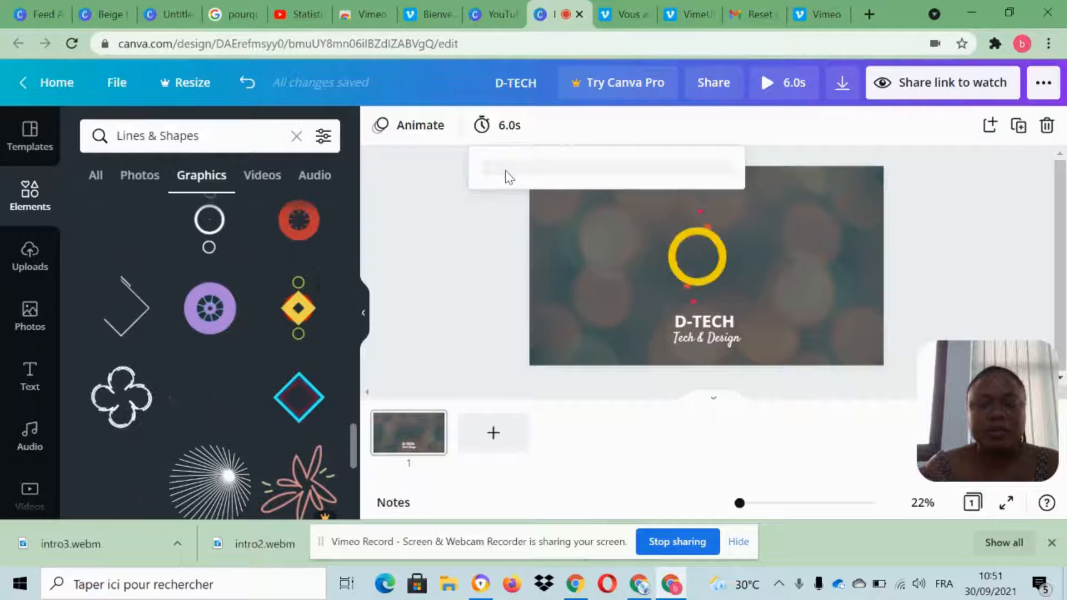
drag(577, 187, 592, 185)
click(989, 248)
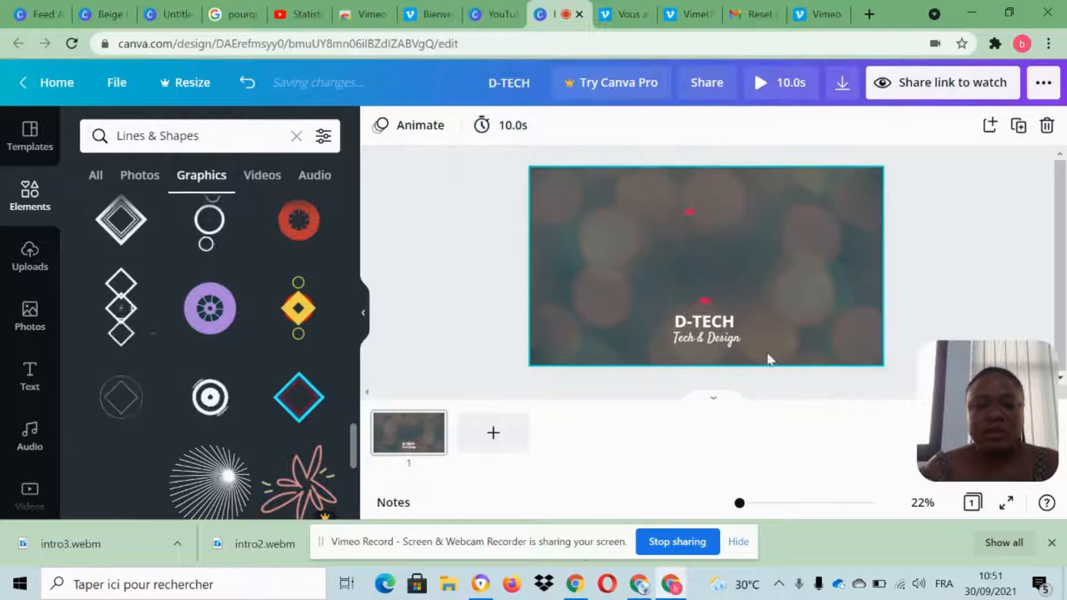
Nudge the D-TECH text slightly upward to widen its gap from the Tech & Design subheading.
click(704, 315)
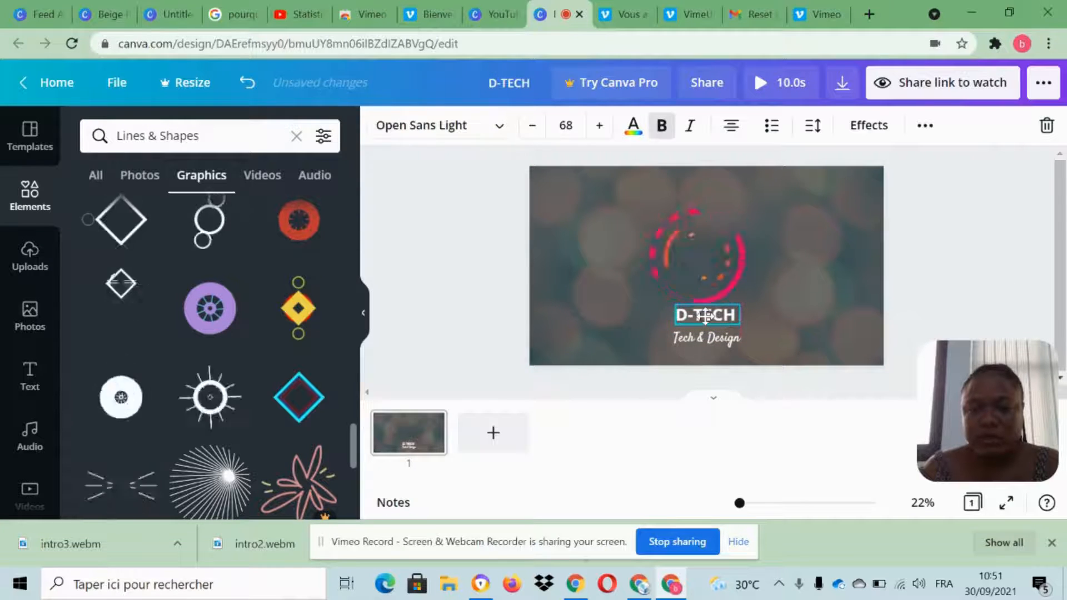
drag(705, 316, 702, 317)
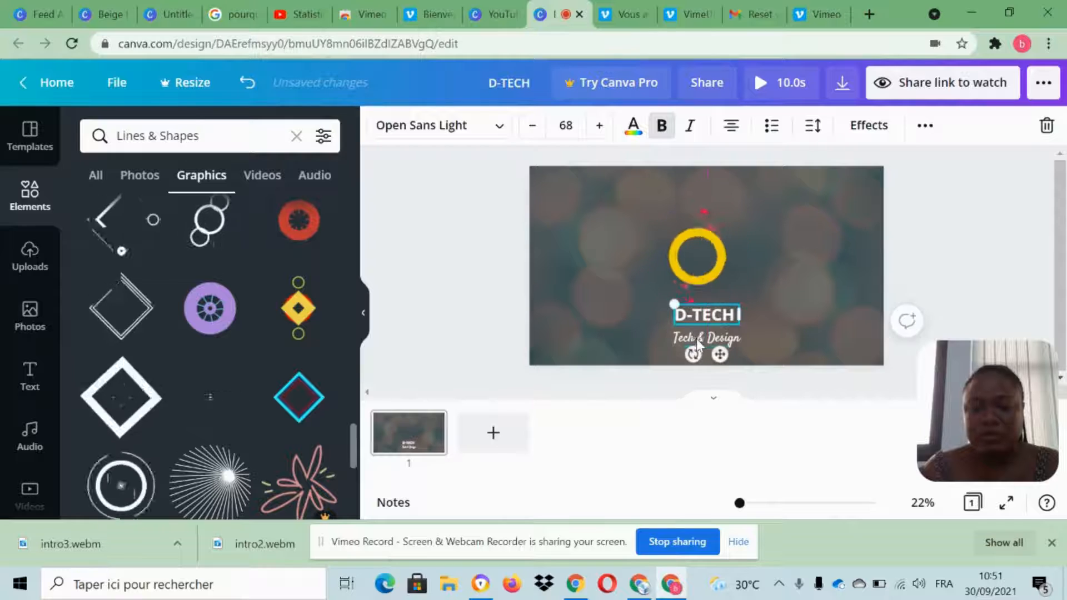
click(693, 337)
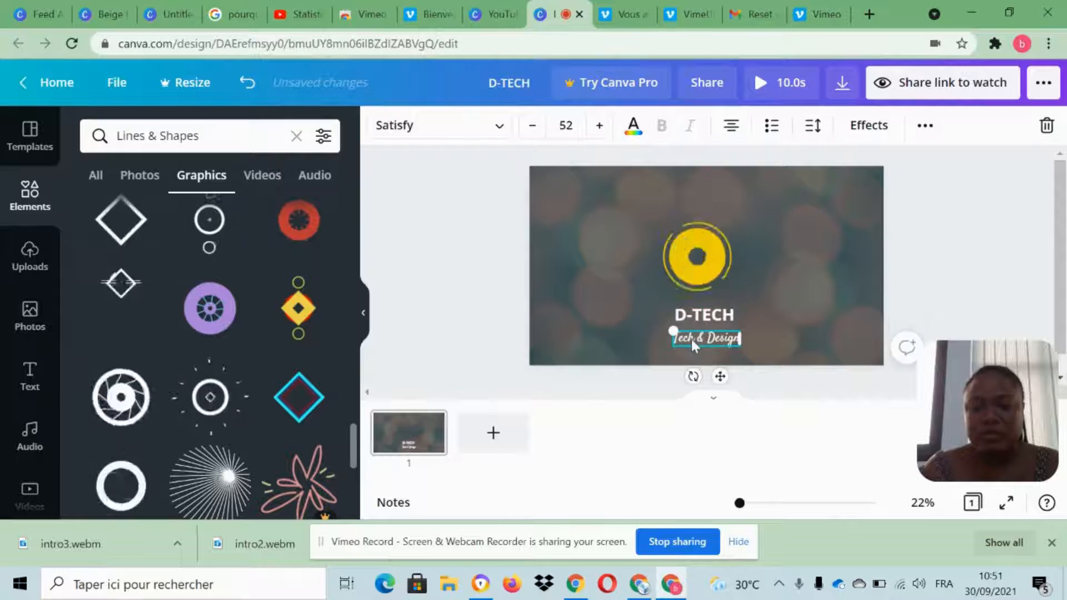
Apply the Typewriter text animation to the D-TECH title and the Tech & Design subheading.
click(708, 315)
click(925, 125)
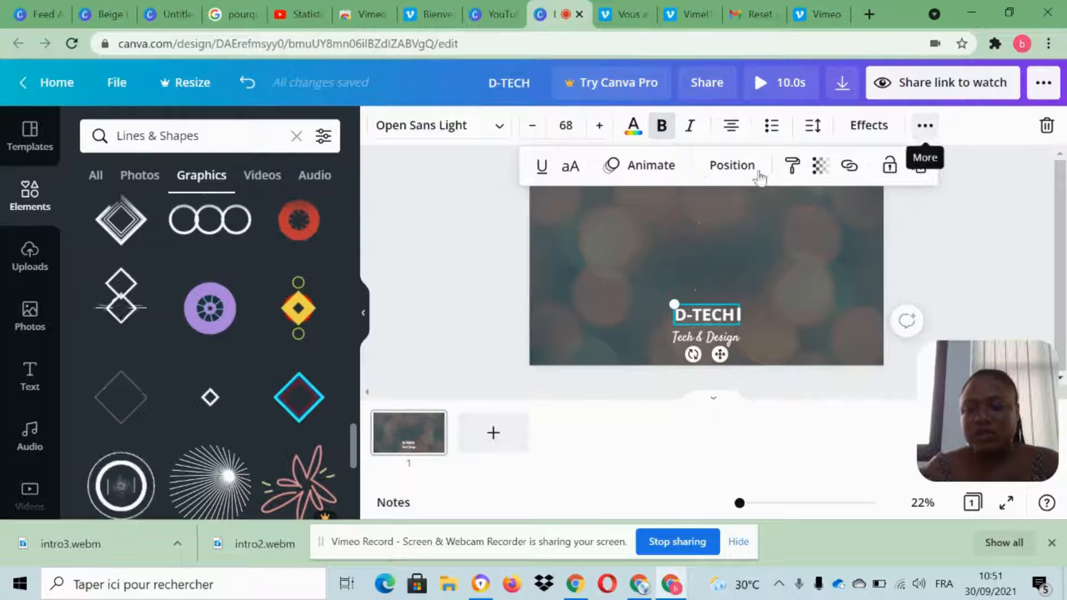
click(643, 167)
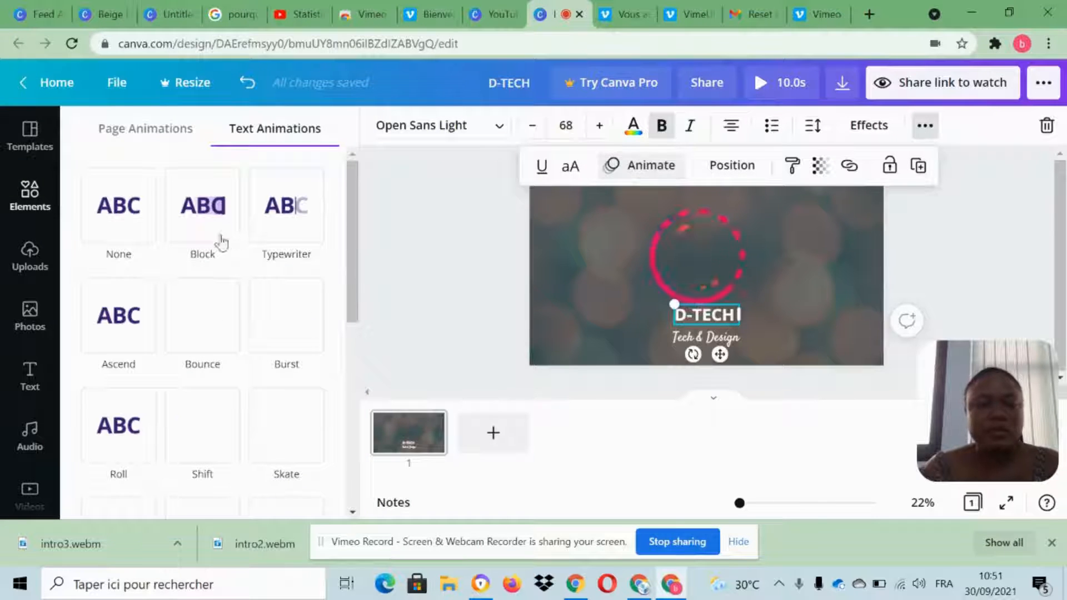
click(276, 224)
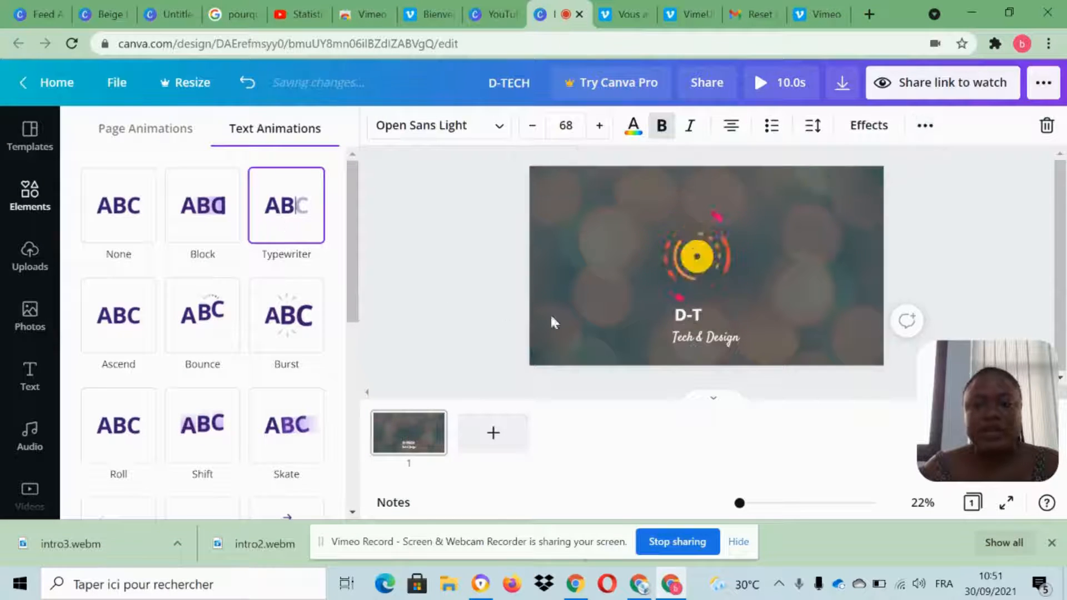
click(701, 338)
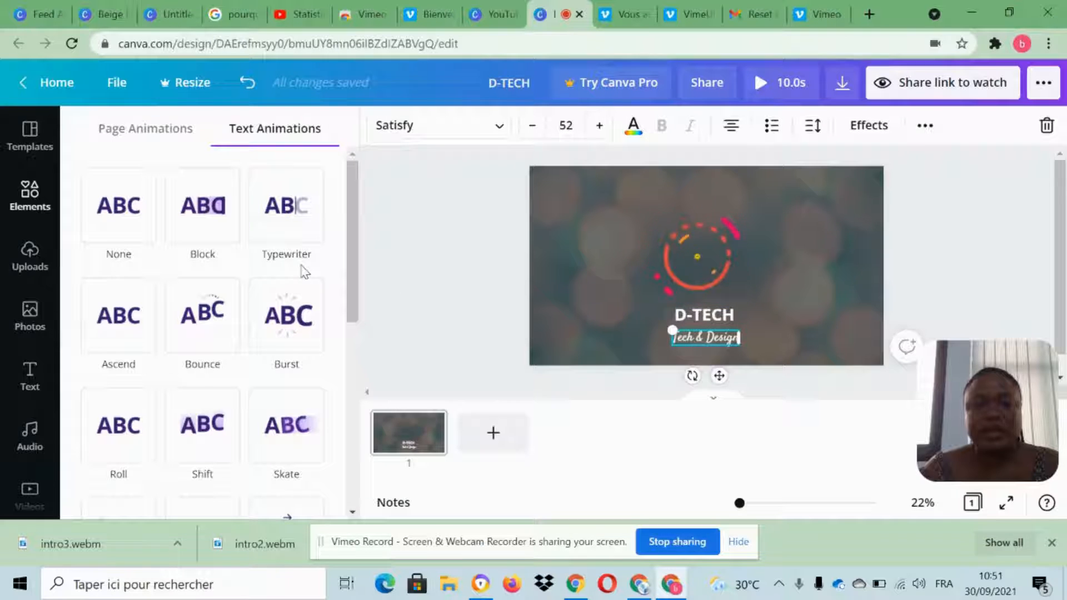
click(277, 220)
click(702, 282)
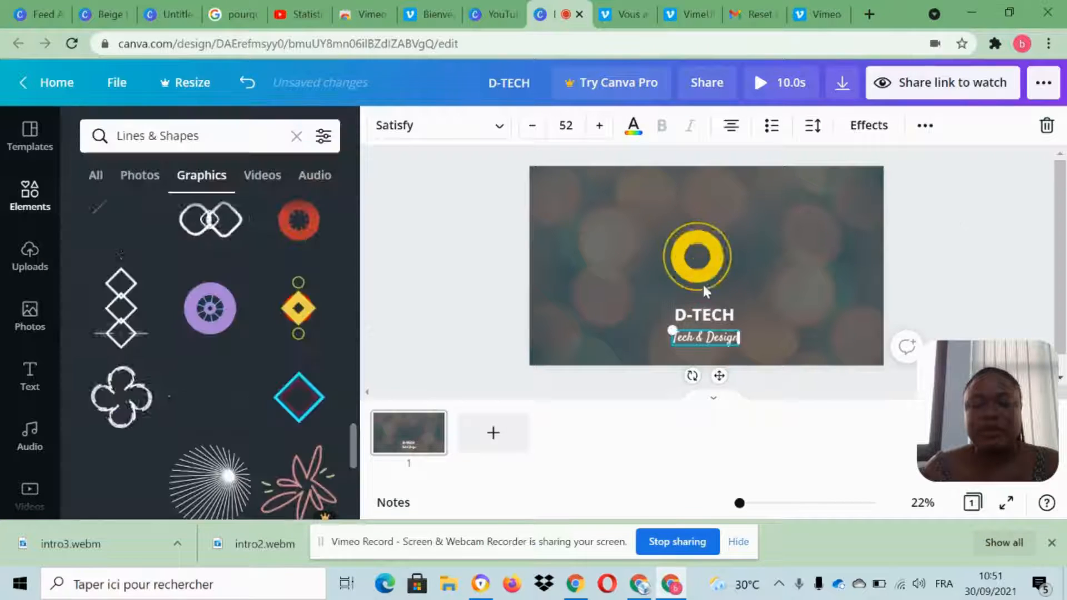
Apply the Fade element animation to the animated circle graphic above the D-TECH title.
click(694, 252)
click(547, 134)
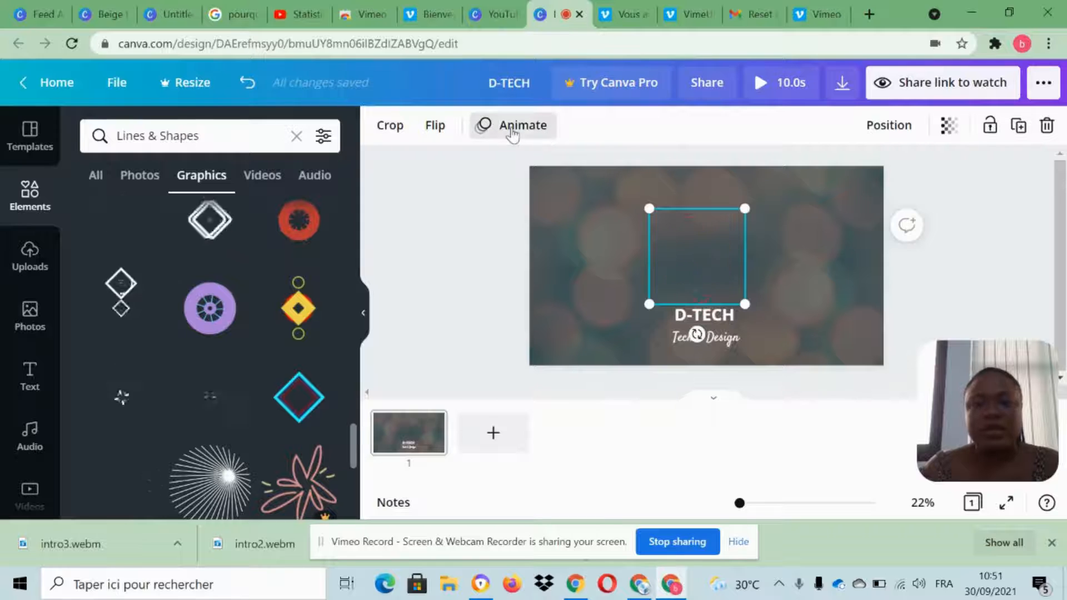
click(288, 210)
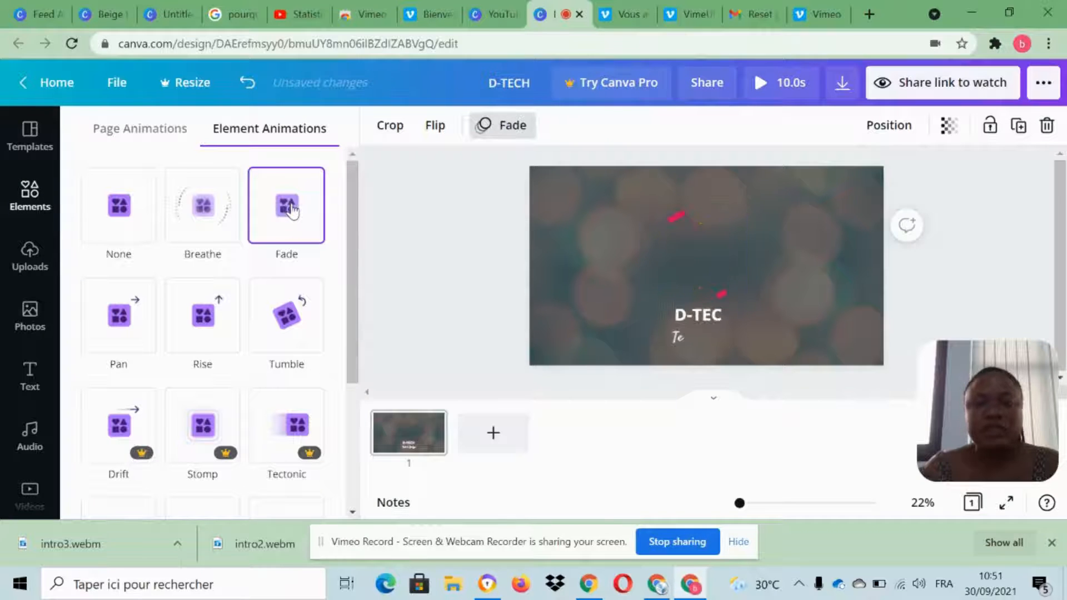
click(996, 276)
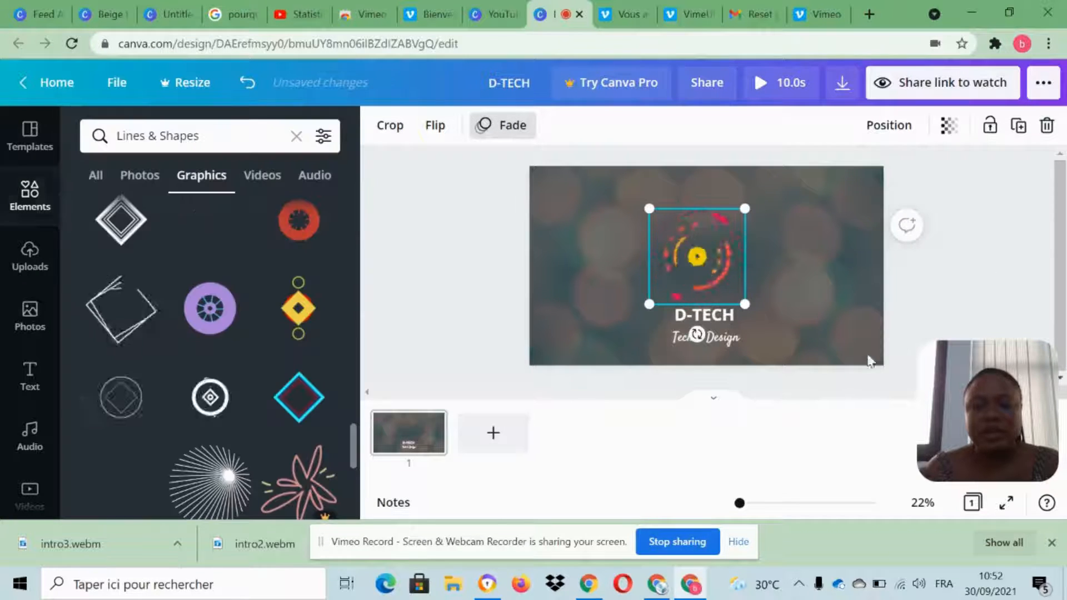
Add a blank second page and place the animated multicolored arc graphic from the Lines & Shapes collection on it.
scroll(303, 408, down, 5)
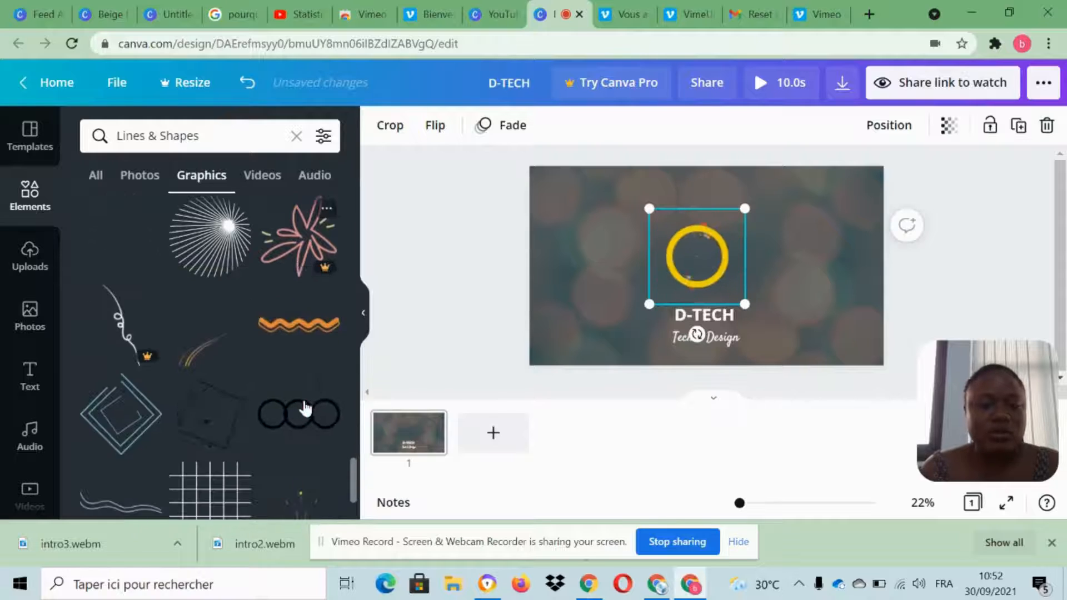
click(493, 434)
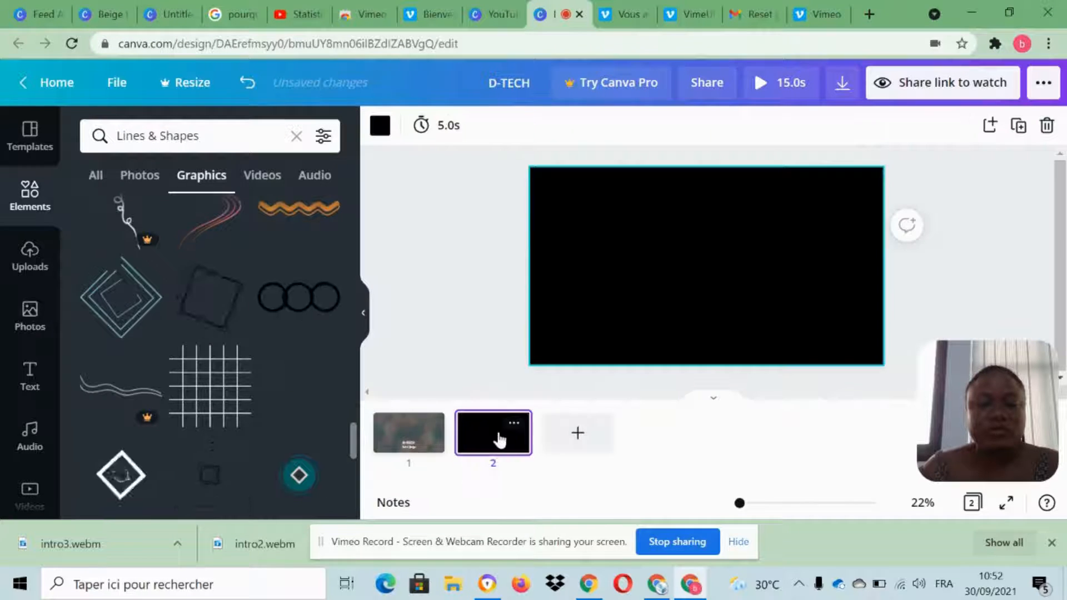
scroll(256, 358, down, 5)
scroll(255, 358, up, 5)
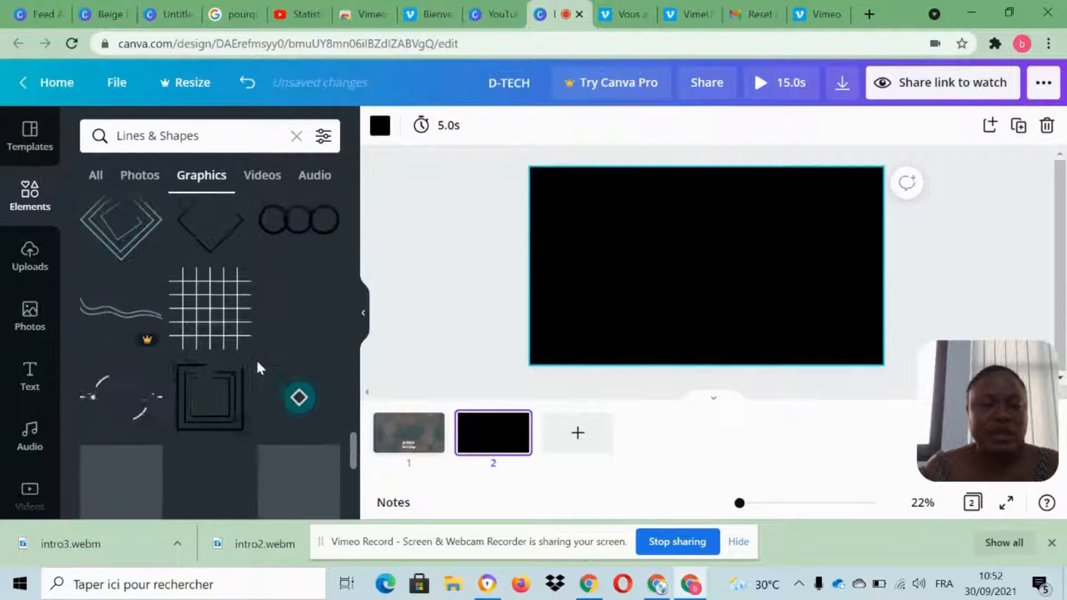
scroll(256, 361, down, 8)
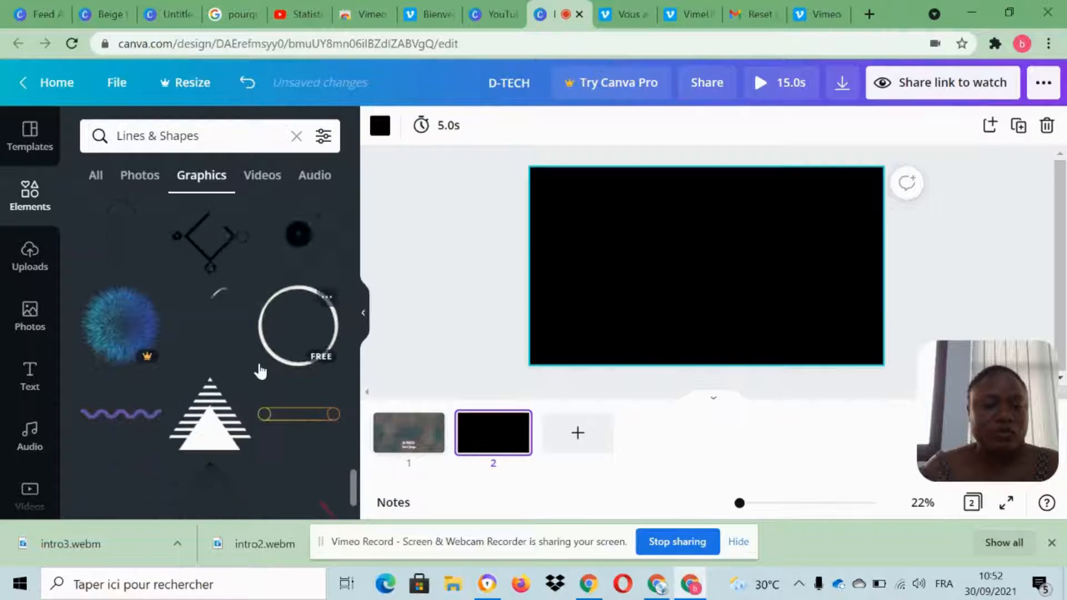
scroll(258, 370, down, 3)
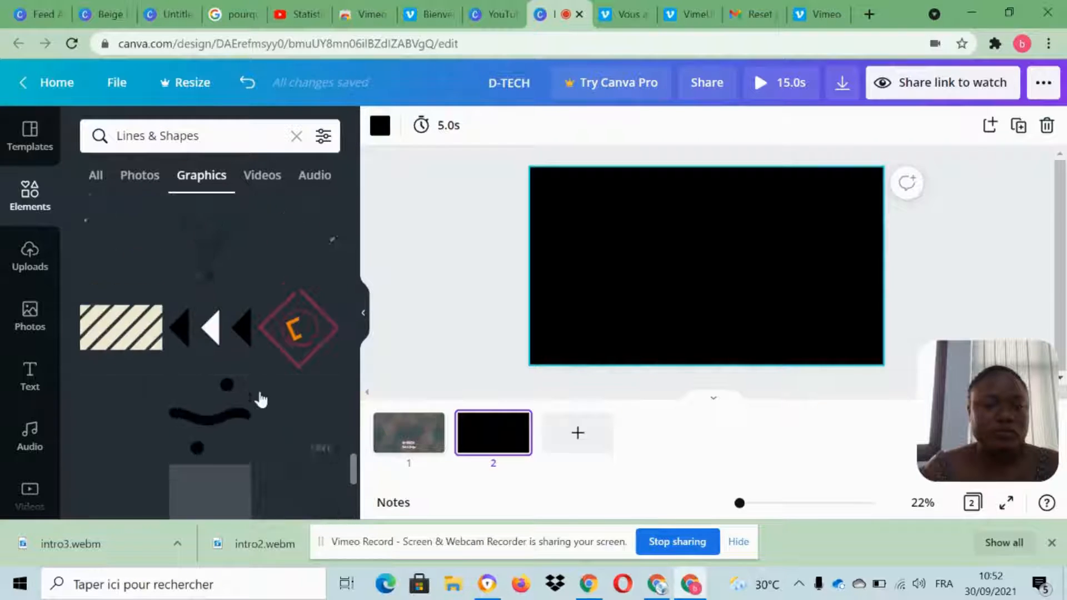
scroll(233, 365, up, 2)
click(119, 322)
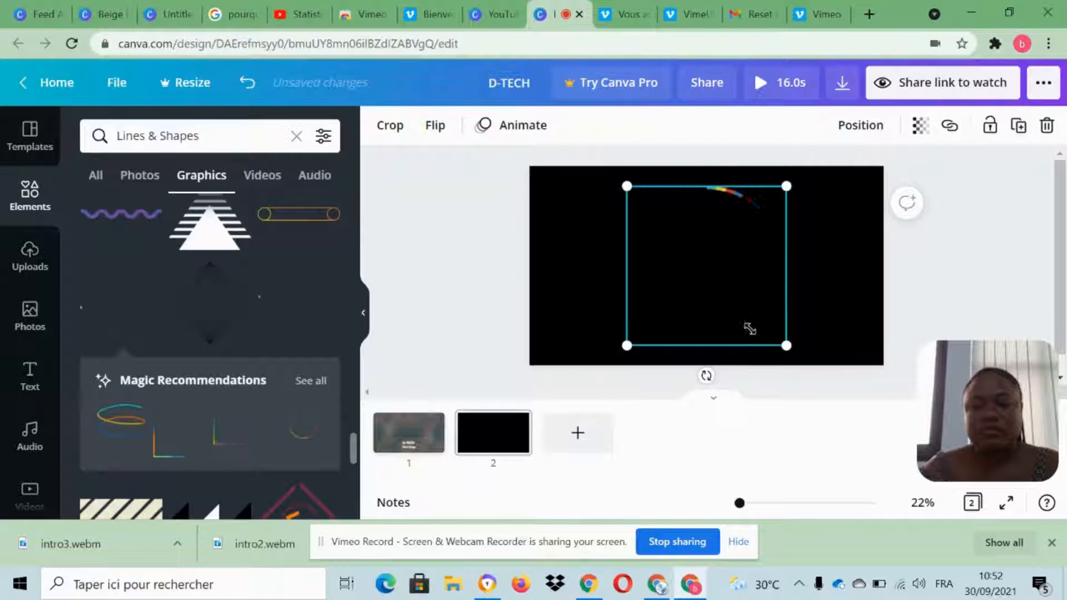
Shrink the multicolored arc graphic to about two thirds of its size and center it on the second page.
drag(749, 328, 717, 313)
drag(676, 268, 700, 259)
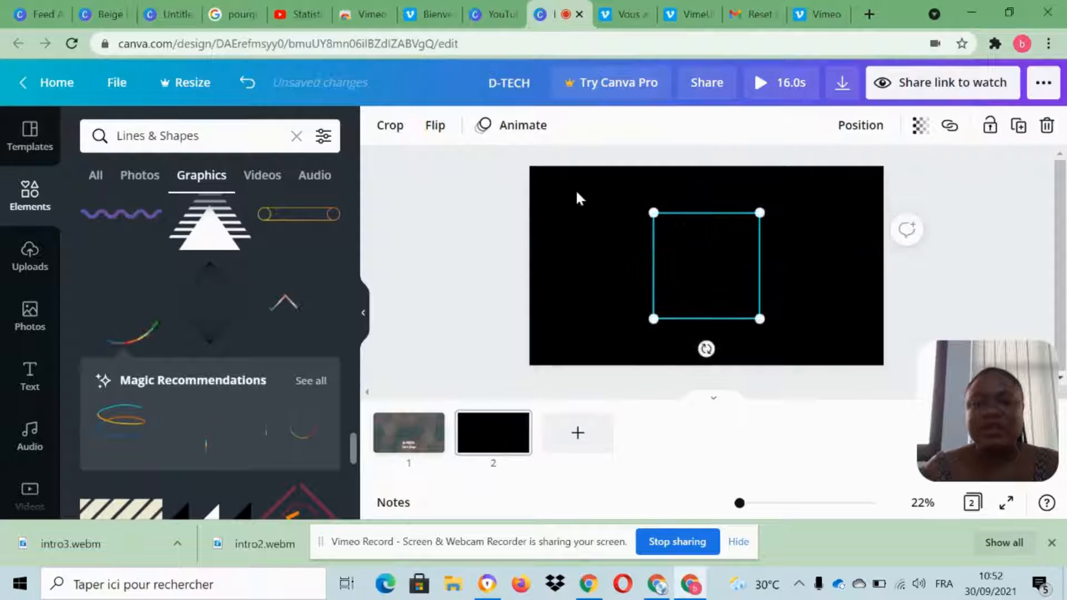
click(576, 193)
Apply the Breathe element animation to the multicolored arc graphic.
click(699, 228)
click(533, 136)
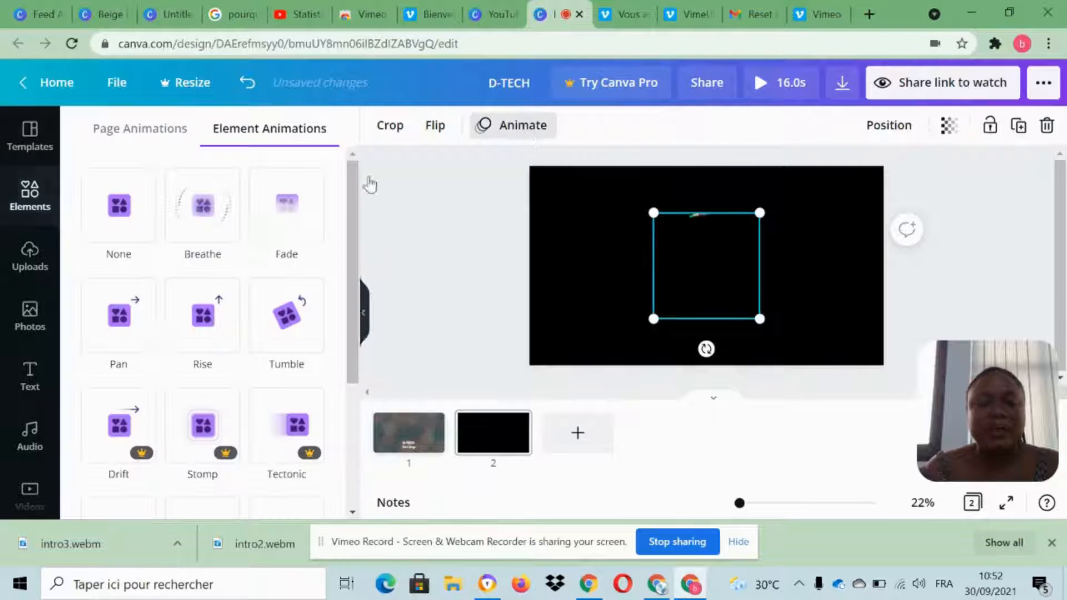
click(226, 238)
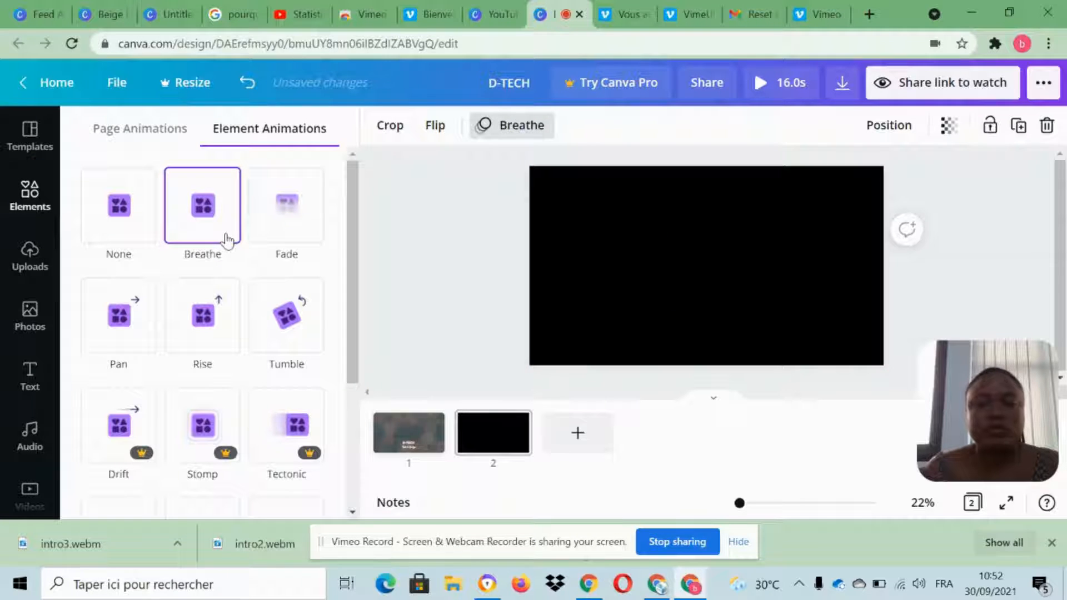
click(547, 251)
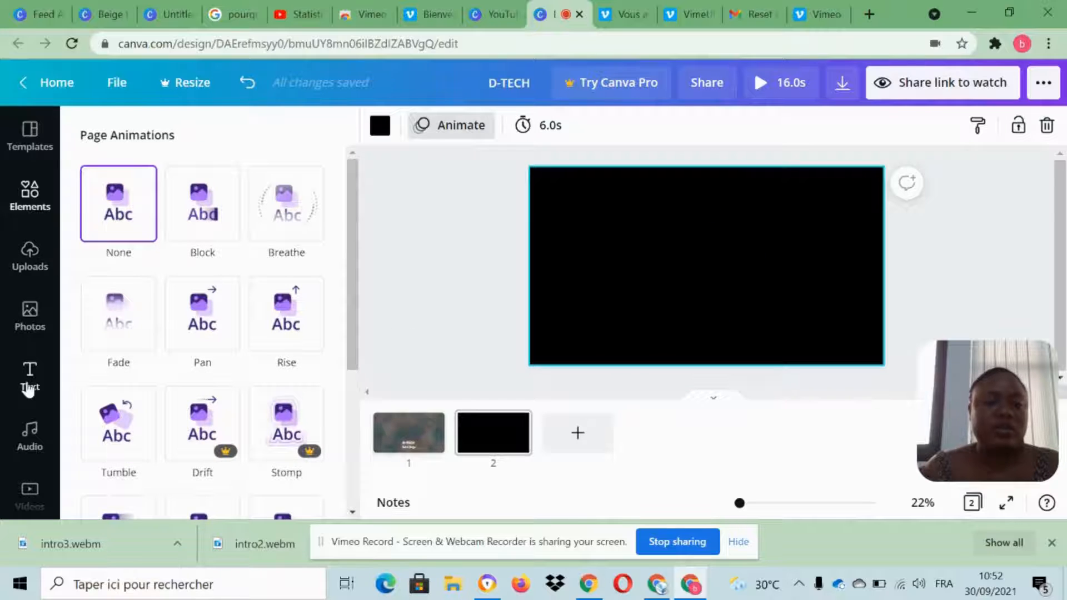
Add a subheading to the second page reading "Videos on Monday,Wednesday and saturday".
click(29, 386)
click(209, 267)
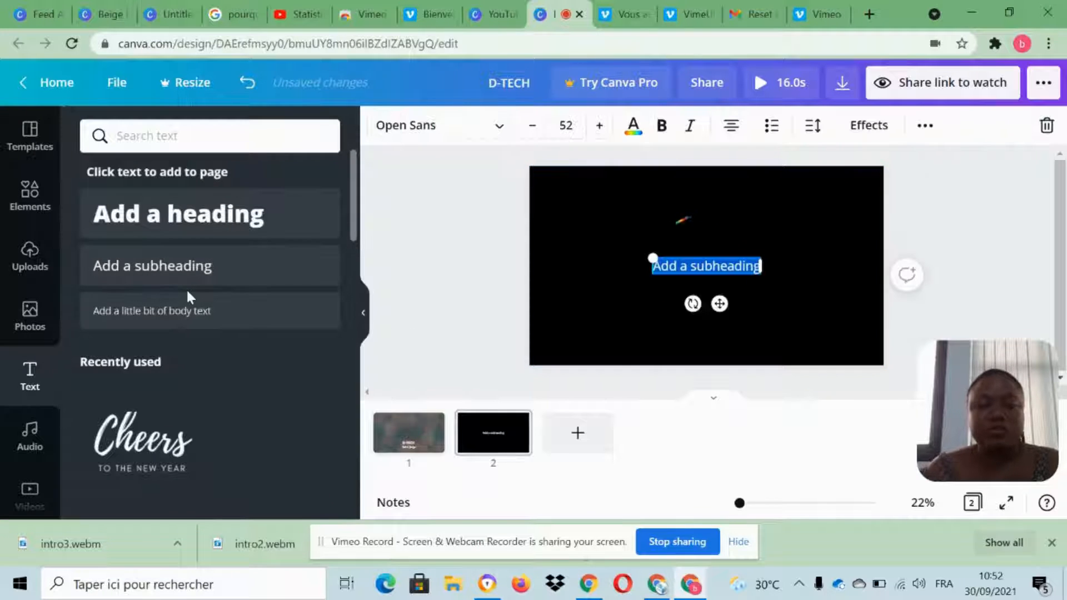
key(Caps_Lock)
text(M)
key(Caps_Lock)
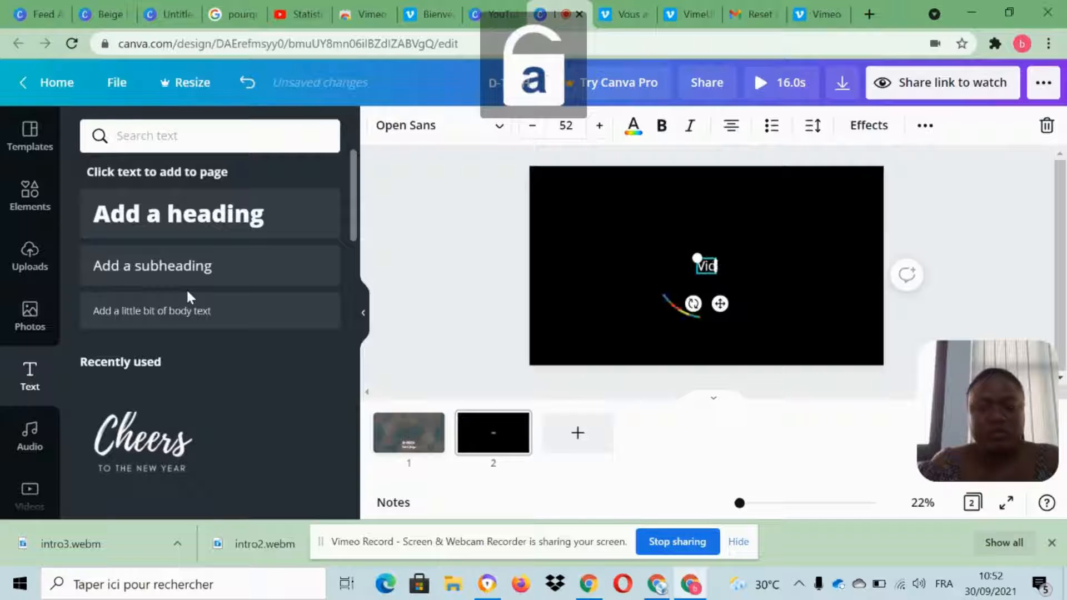
key(BackSpace)
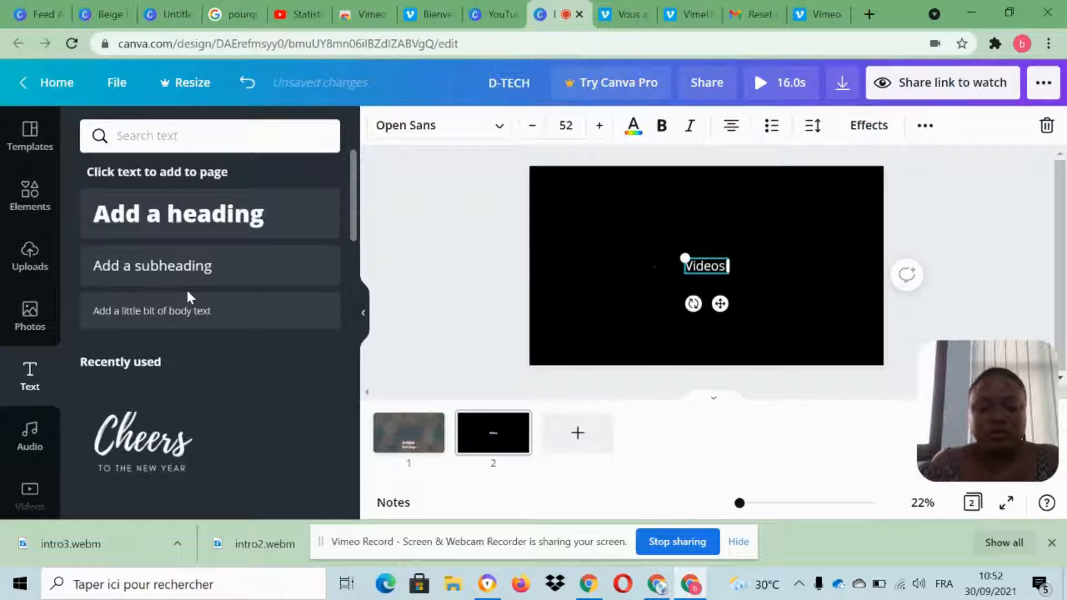
text(os on)
key(Caps_Lock)
text(Mond)
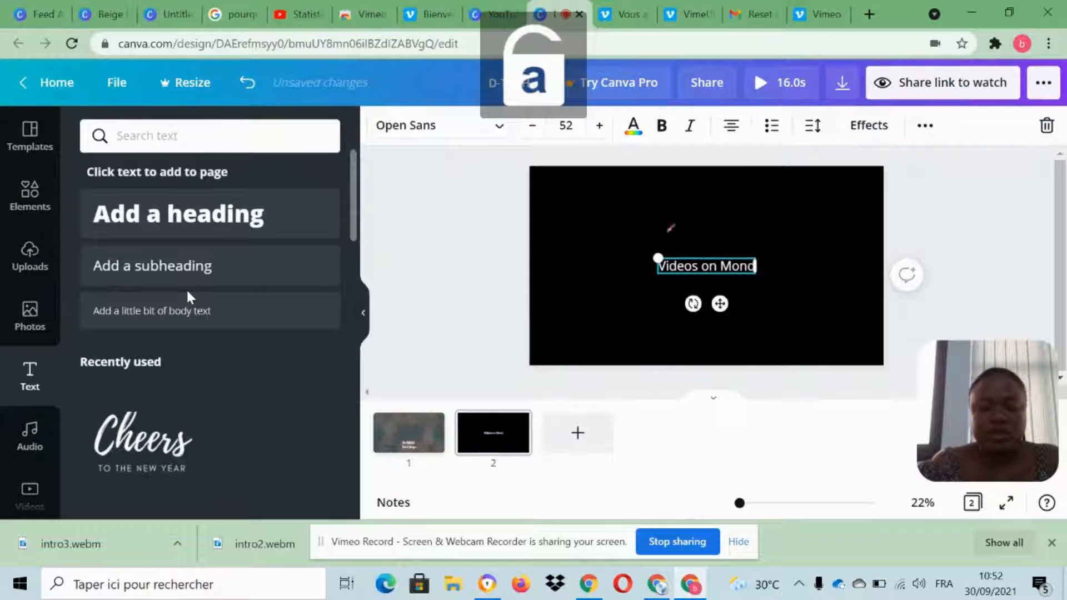
text(ay)
key(Caps_Lock)
text(,W)
key(Caps_Lock)
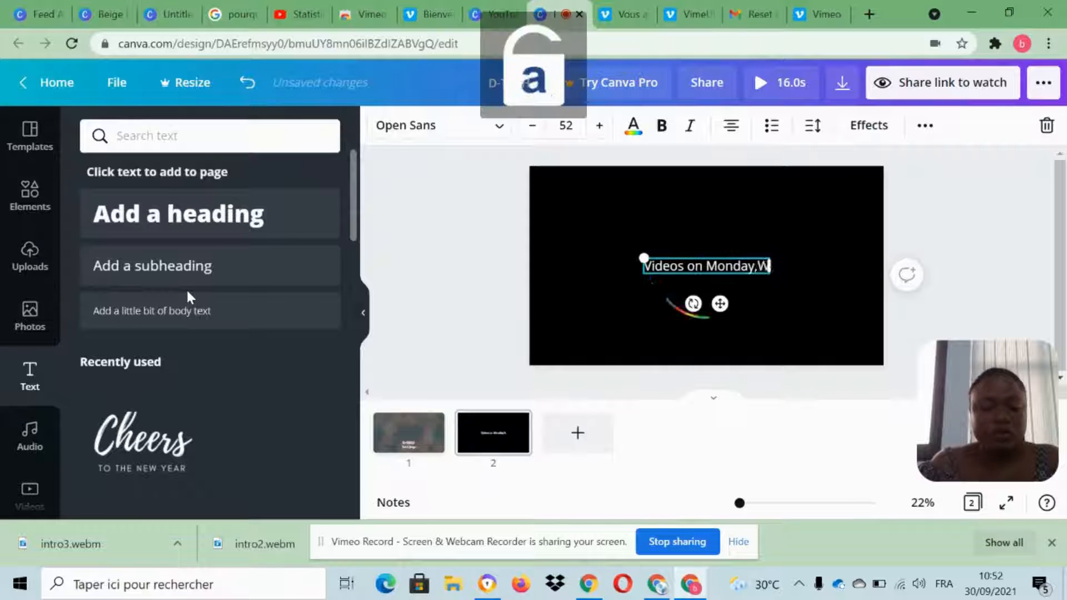
text(ednesday and satu)
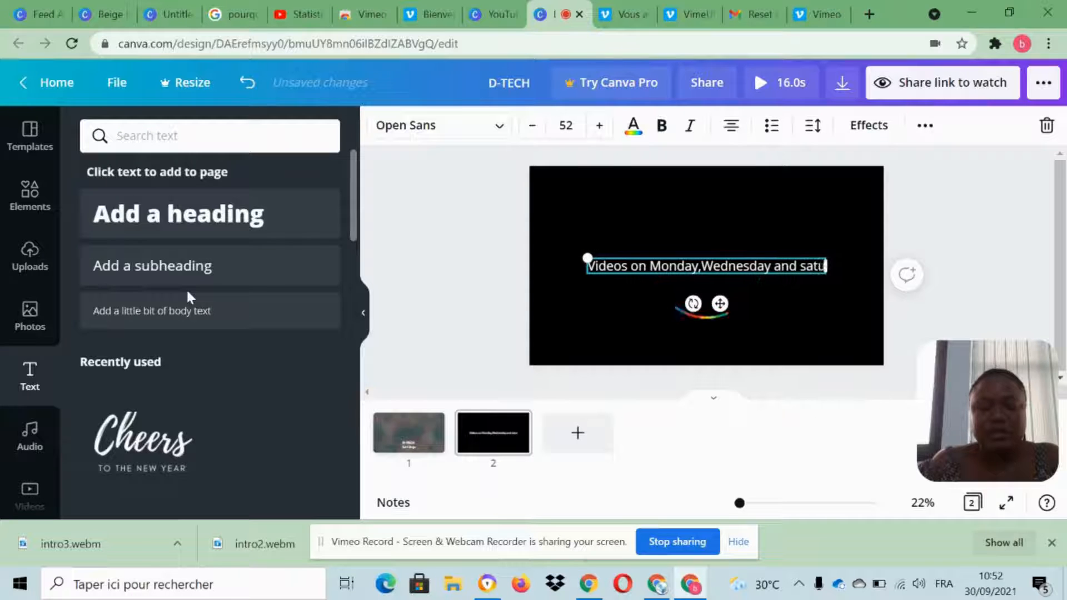
text(rday)
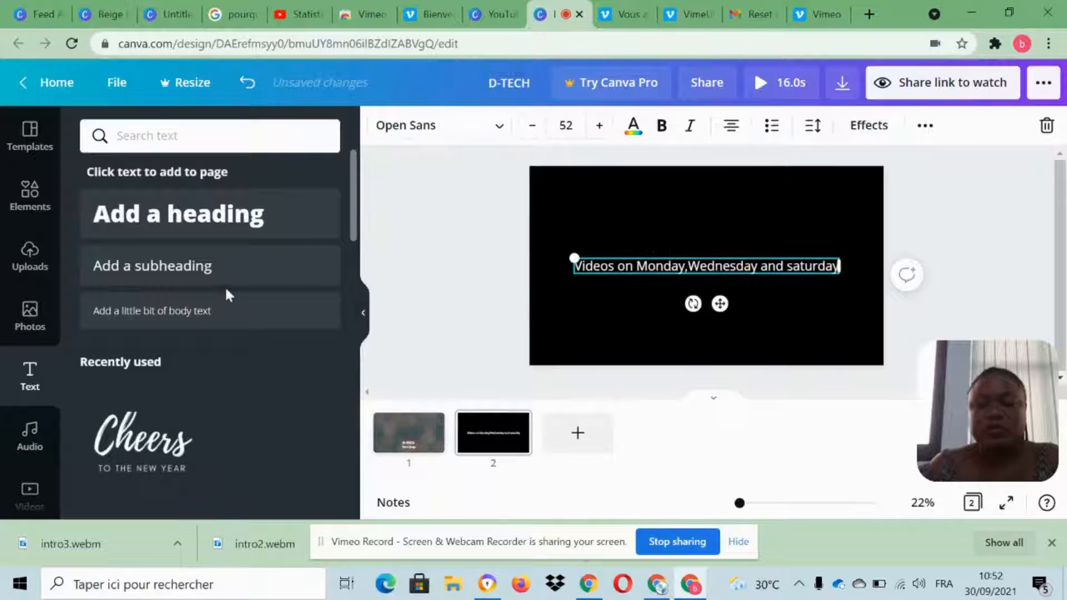
click(870, 258)
Move the video schedule text just below the arc graphic and apply the Block text animation to it.
drag(696, 266, 707, 332)
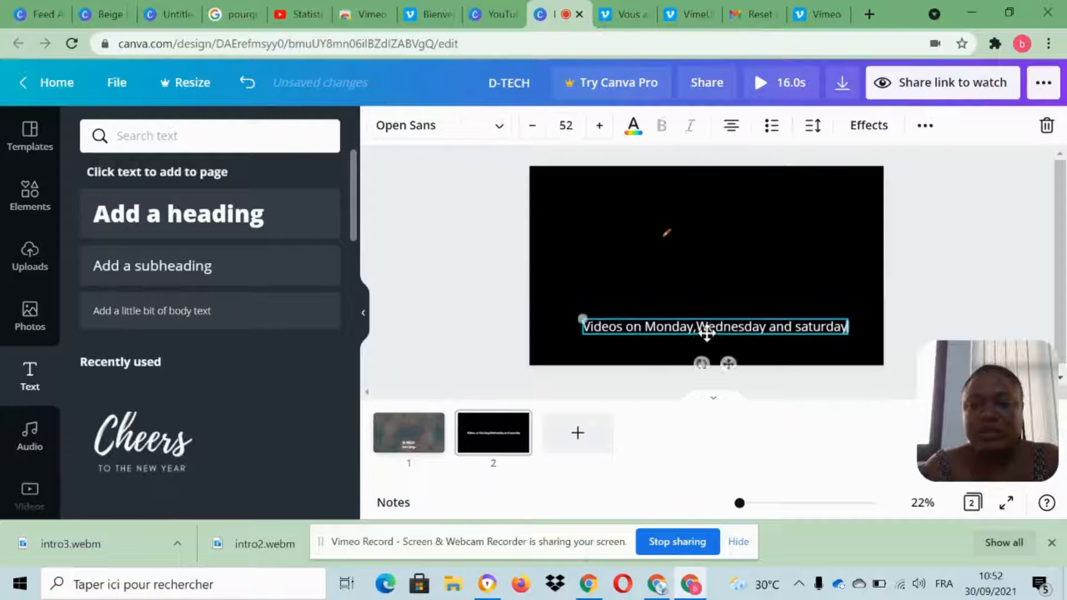
click(867, 125)
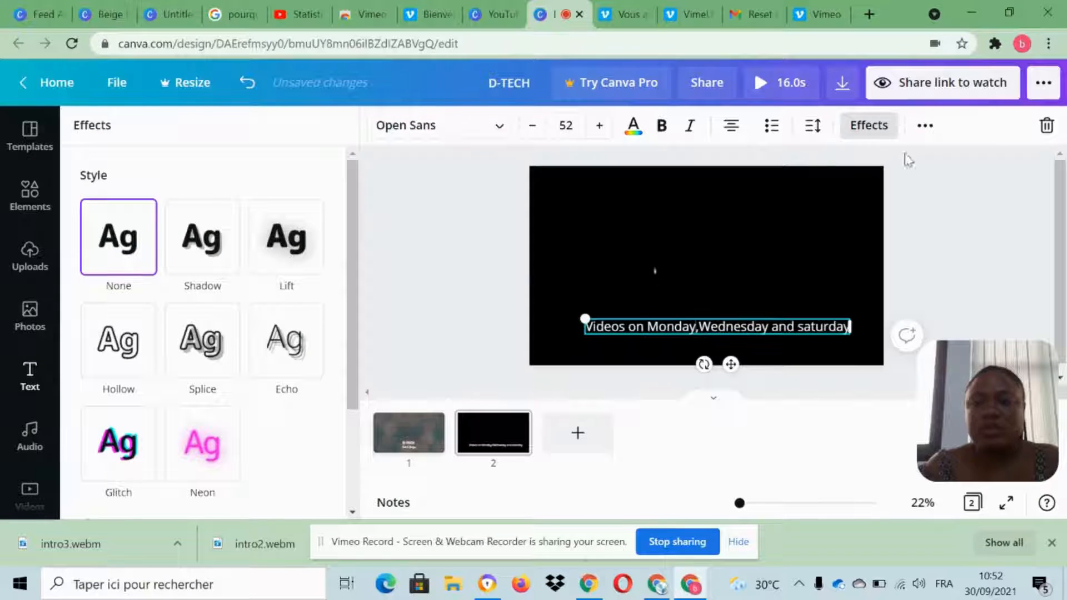
click(924, 125)
click(651, 165)
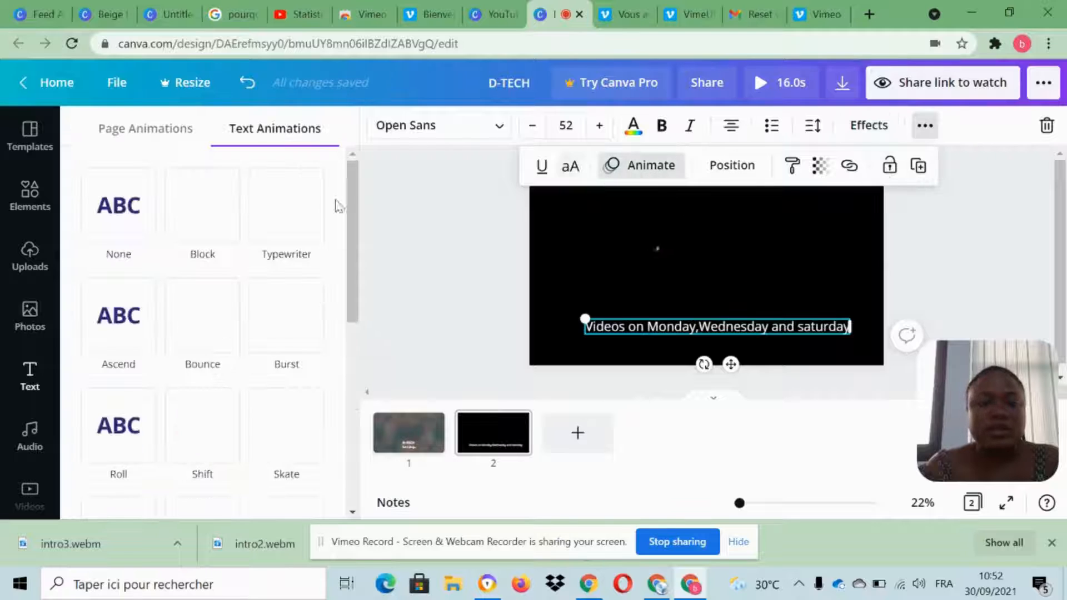
click(196, 218)
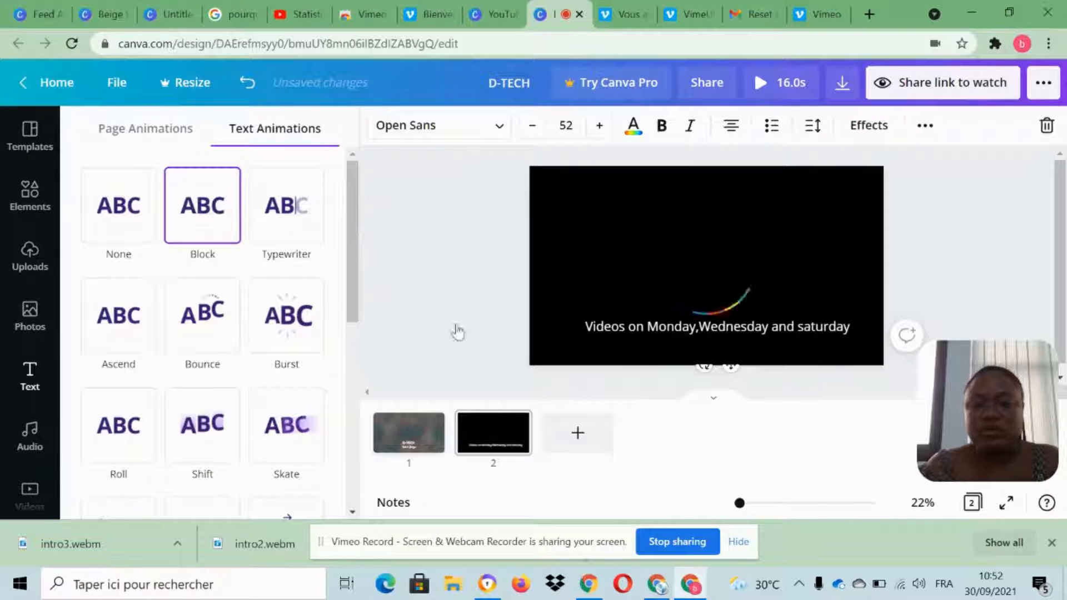
Change "Videos" to "Video" in the schedule text and set its font to Satisfy.
double_click(634, 328)
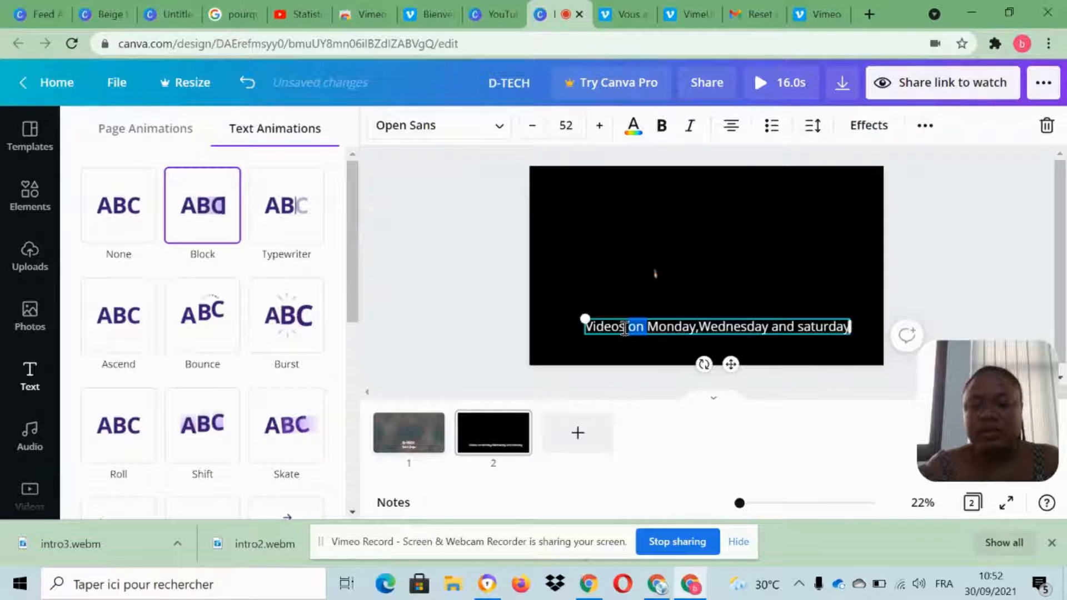
key(BackSpace)
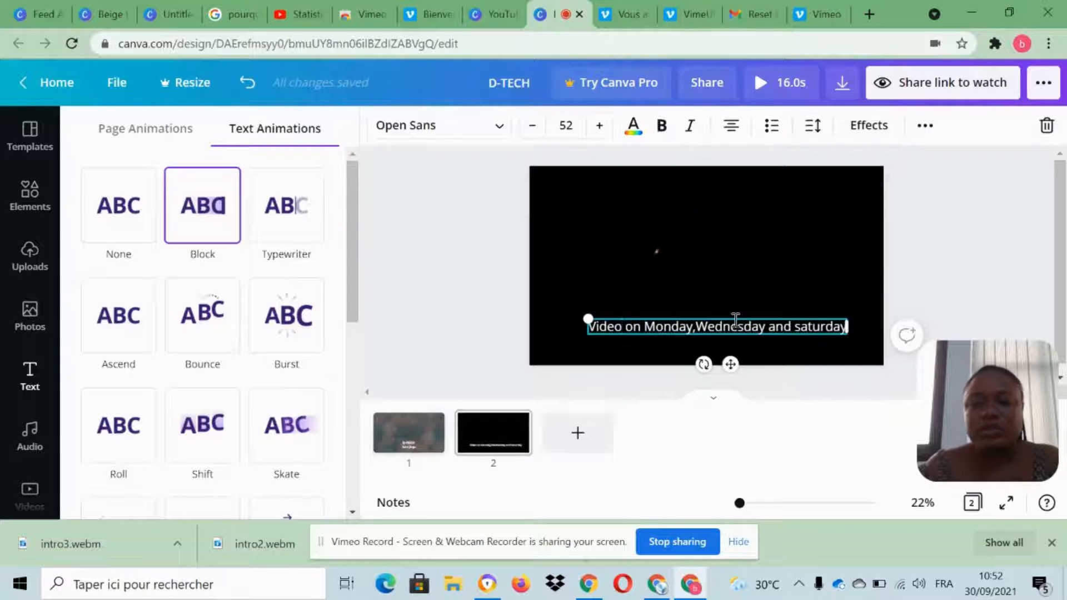
triple_click(735, 322)
click(432, 136)
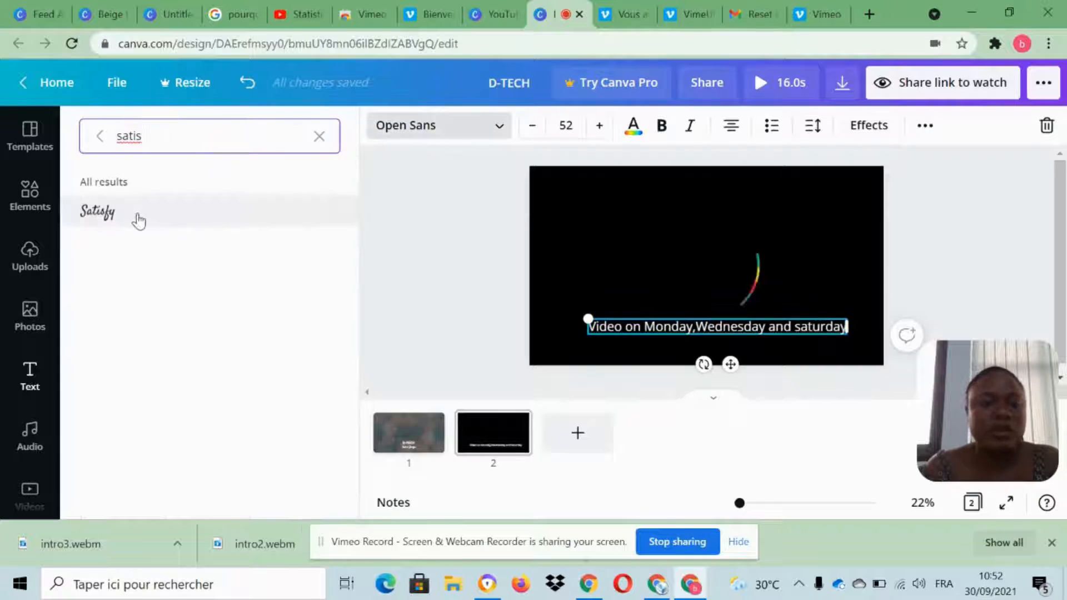
click(239, 210)
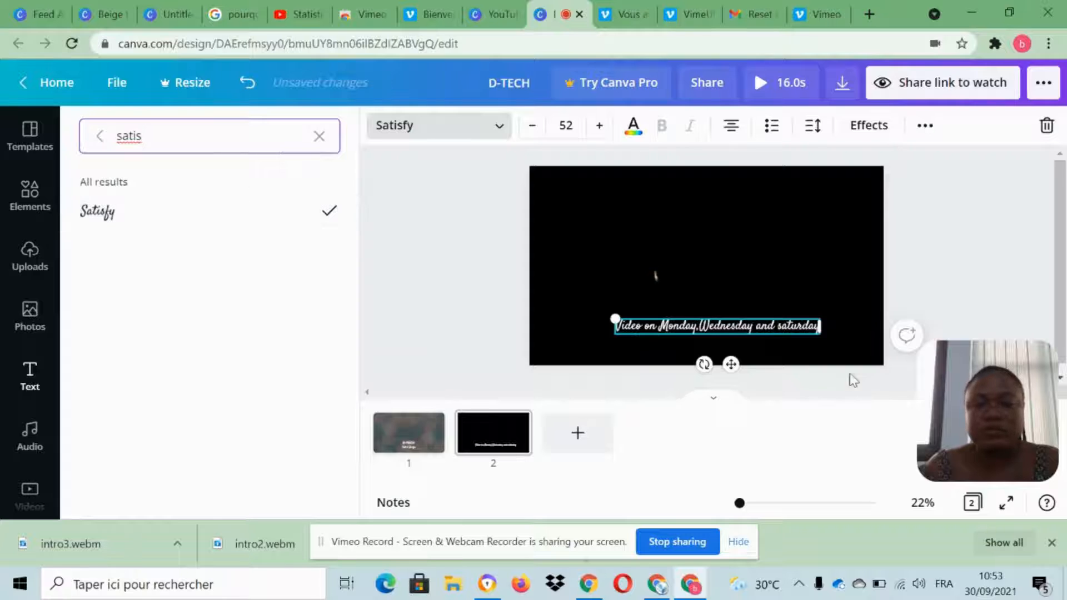
Enlarge the schedule text to size 68.3 and position it roughly centered near the page's lower edge.
drag(856, 356, 886, 363)
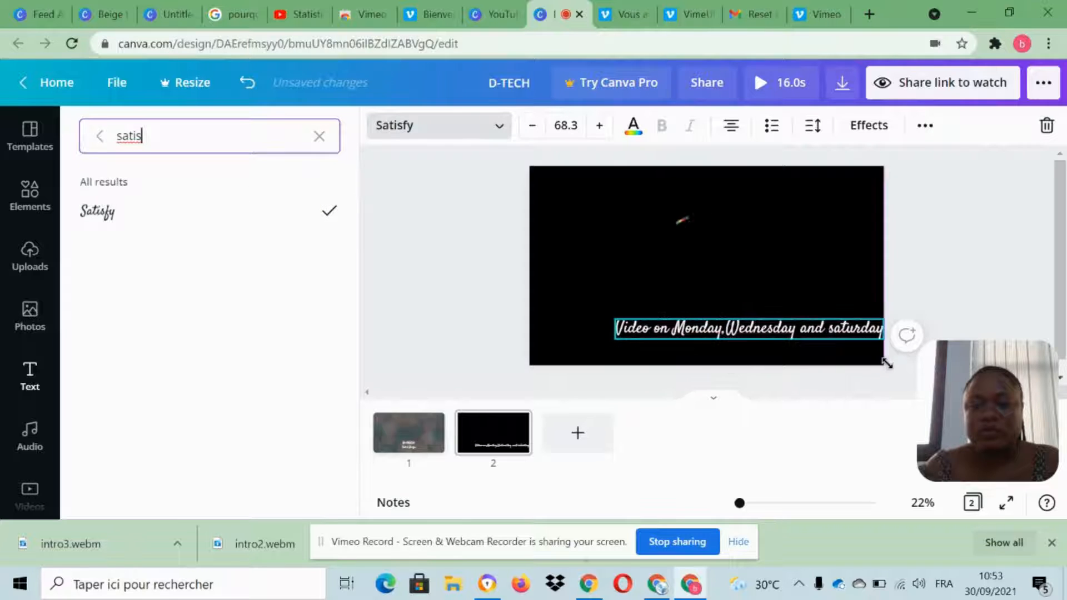
click(793, 340)
click(929, 289)
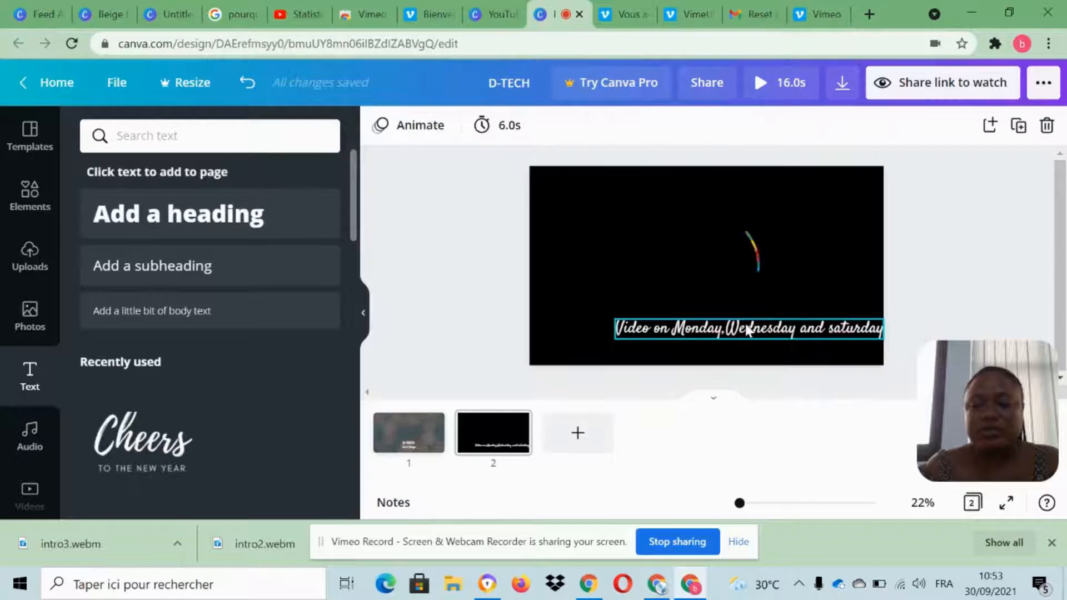
drag(706, 344, 669, 351)
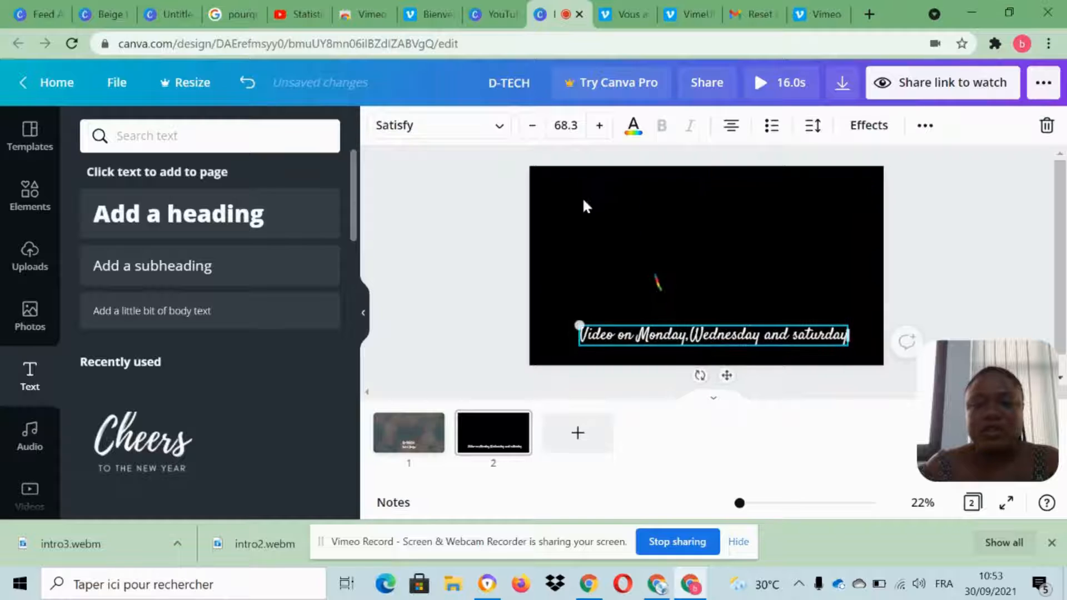
Set the second page's background color to the dark blue default color.
click(582, 196)
click(381, 126)
scroll(222, 294, down, 3)
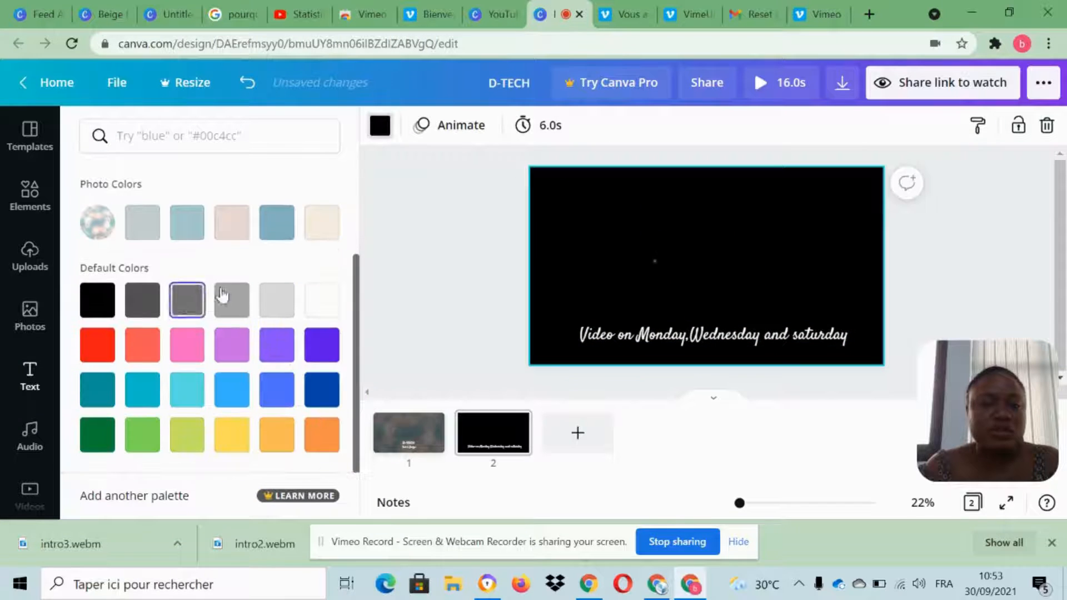
click(280, 225)
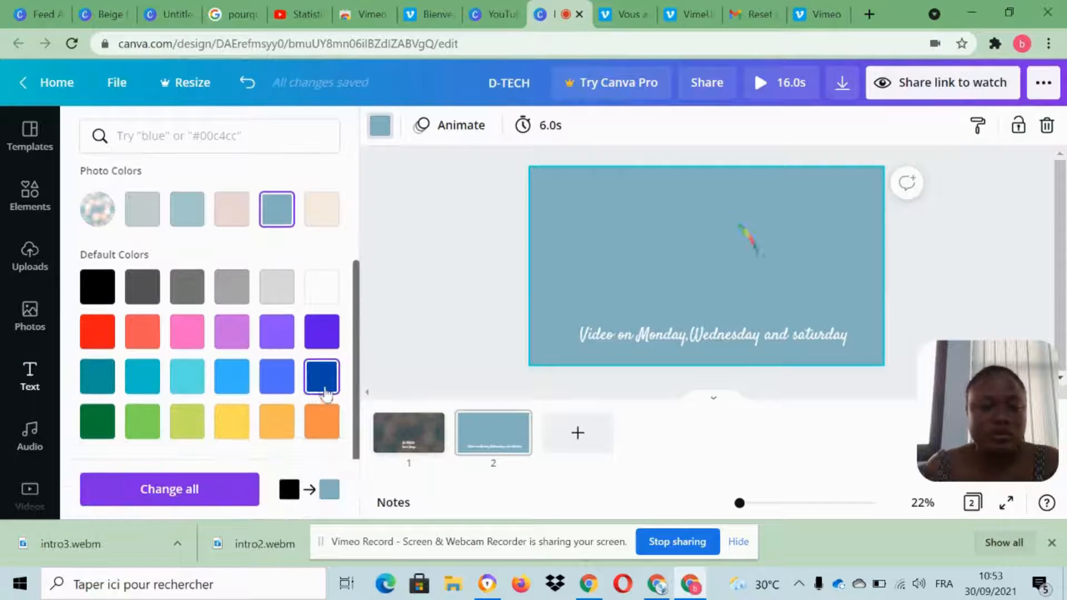
click(322, 378)
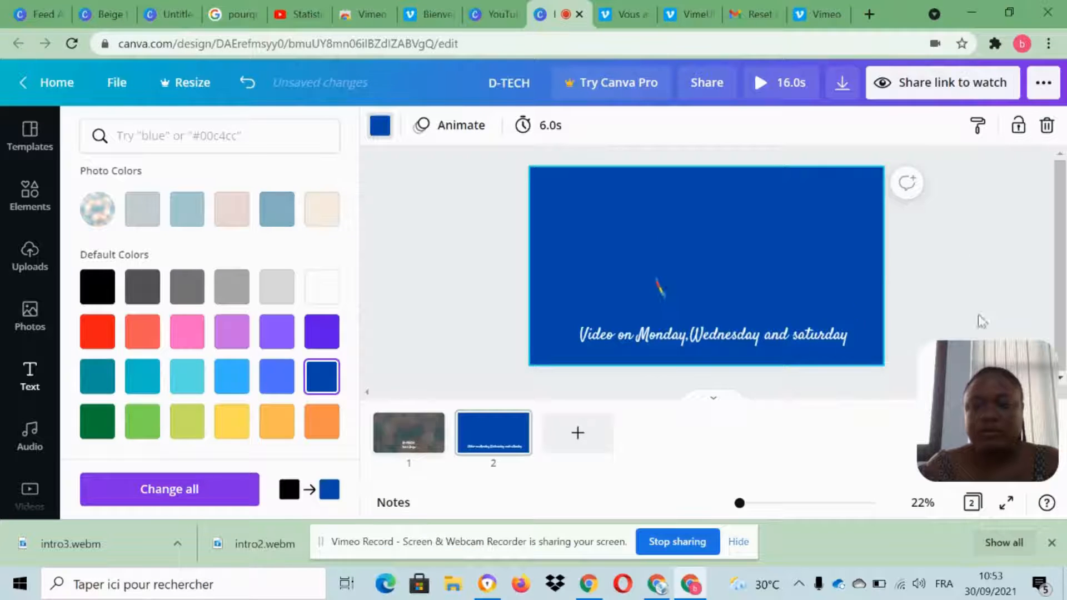
Add the white animated circle graphic from Lines & Shapes to the second page, shrink it and center it inside the arc graphic.
click(696, 272)
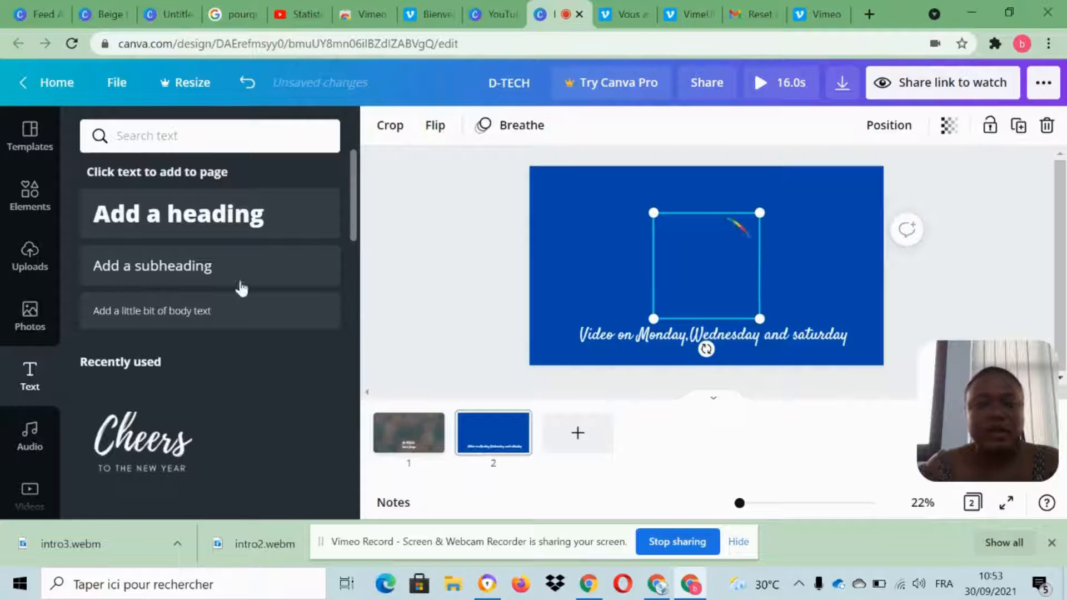
click(29, 200)
scroll(241, 343, down, 5)
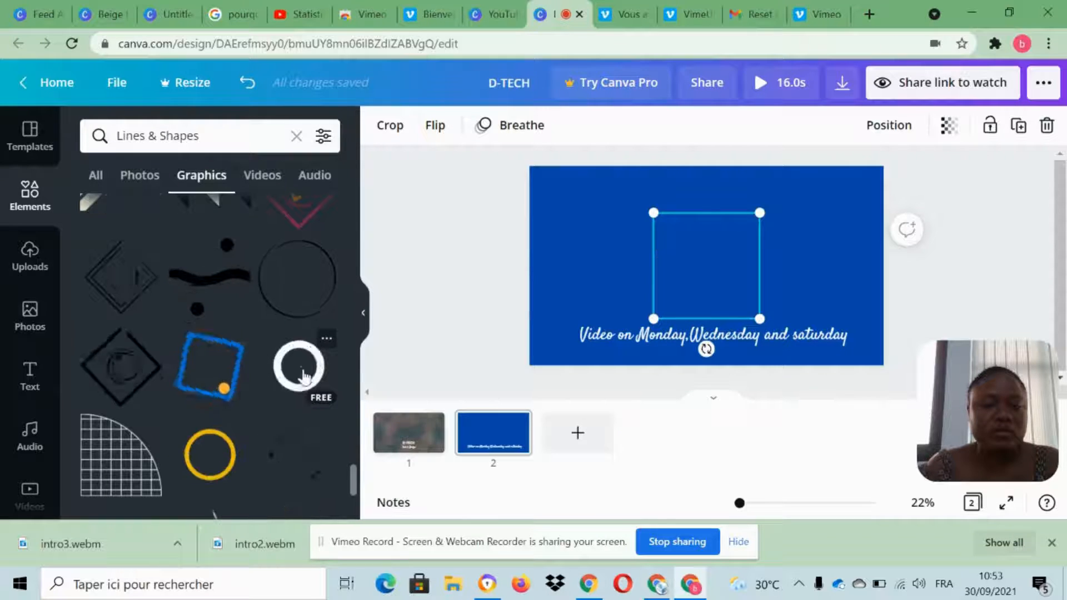
click(302, 375)
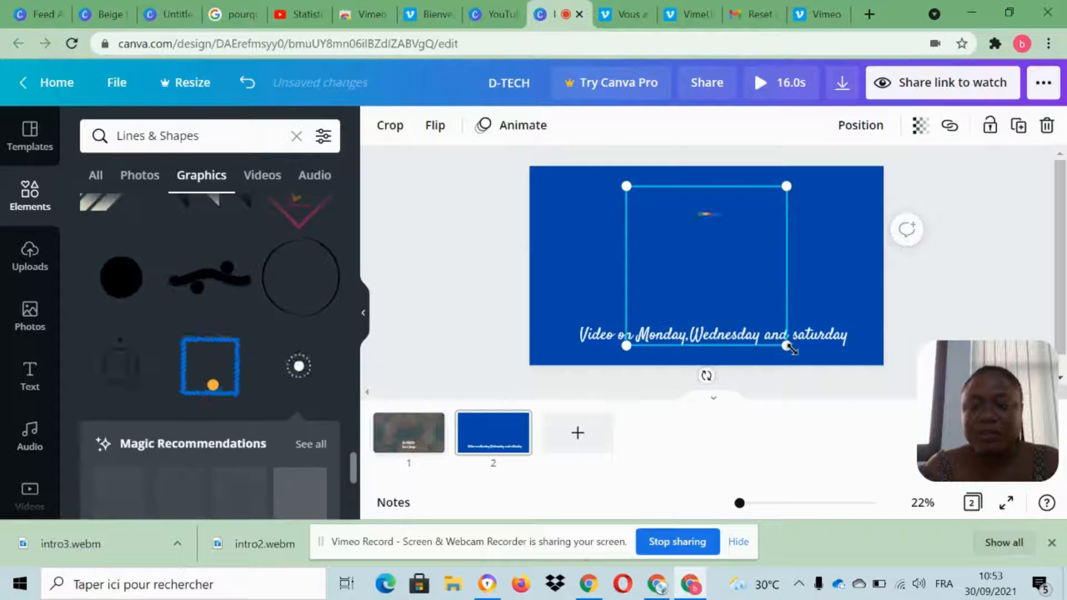
drag(708, 292, 934, 292)
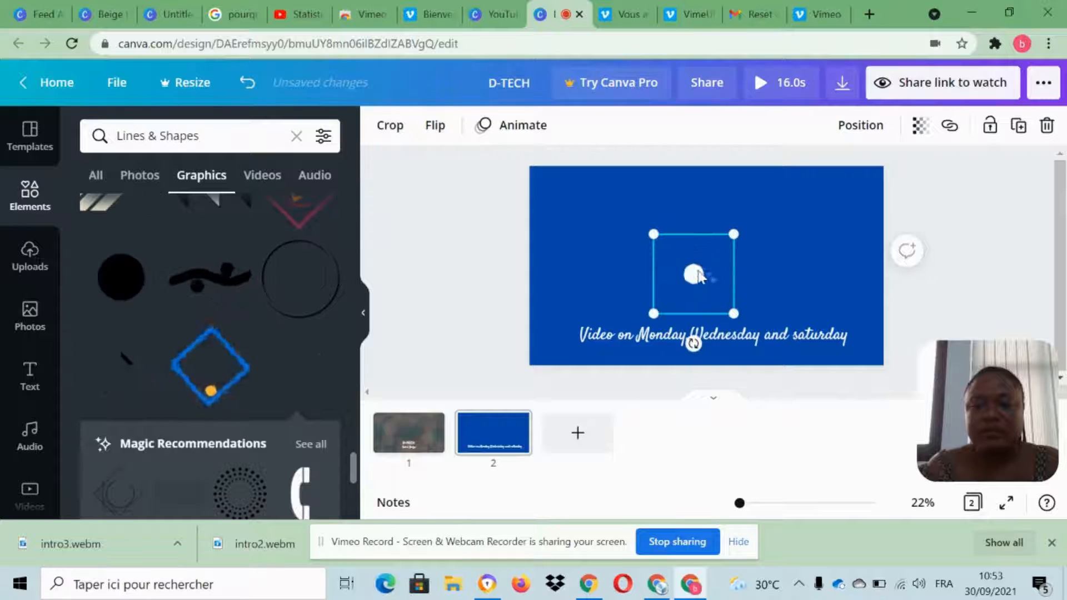
drag(692, 271, 698, 270)
click(941, 282)
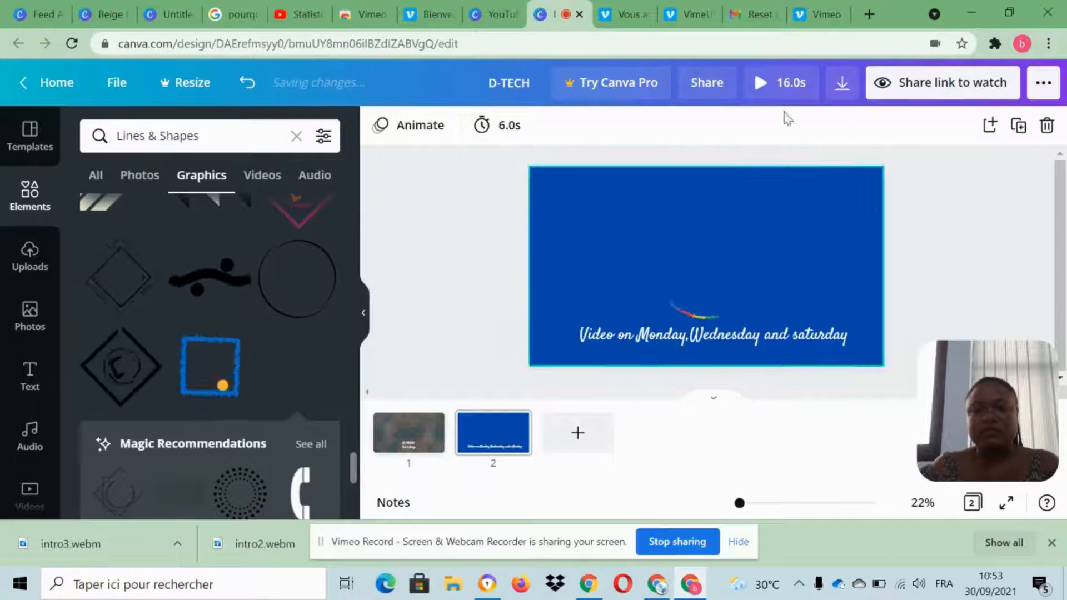
Add the free Video Game Blockbuster track to the design as background audio.
click(28, 442)
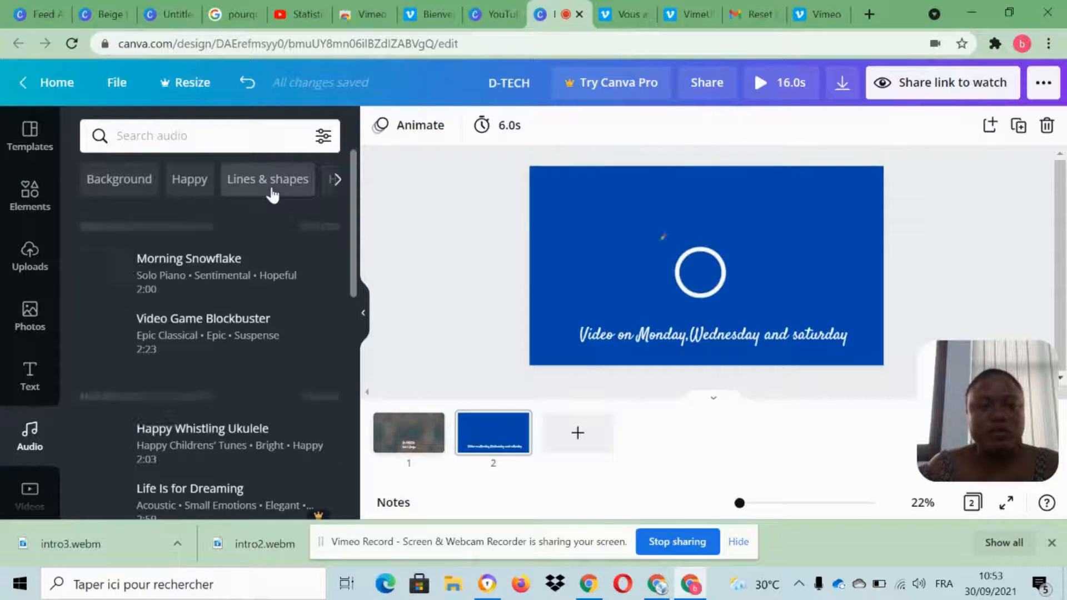
scroll(189, 240, down, 1)
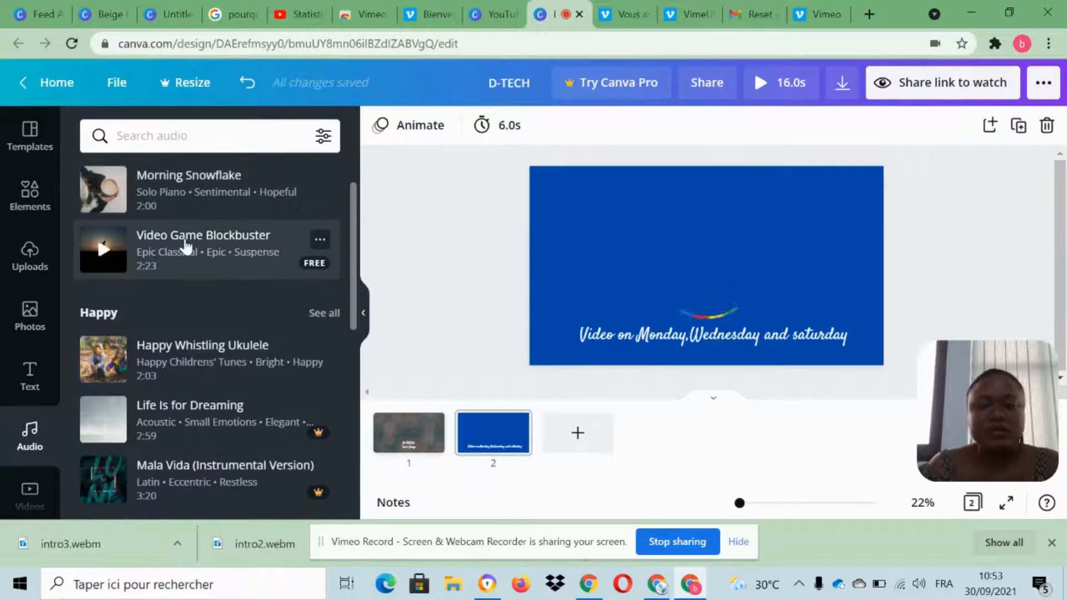
click(186, 246)
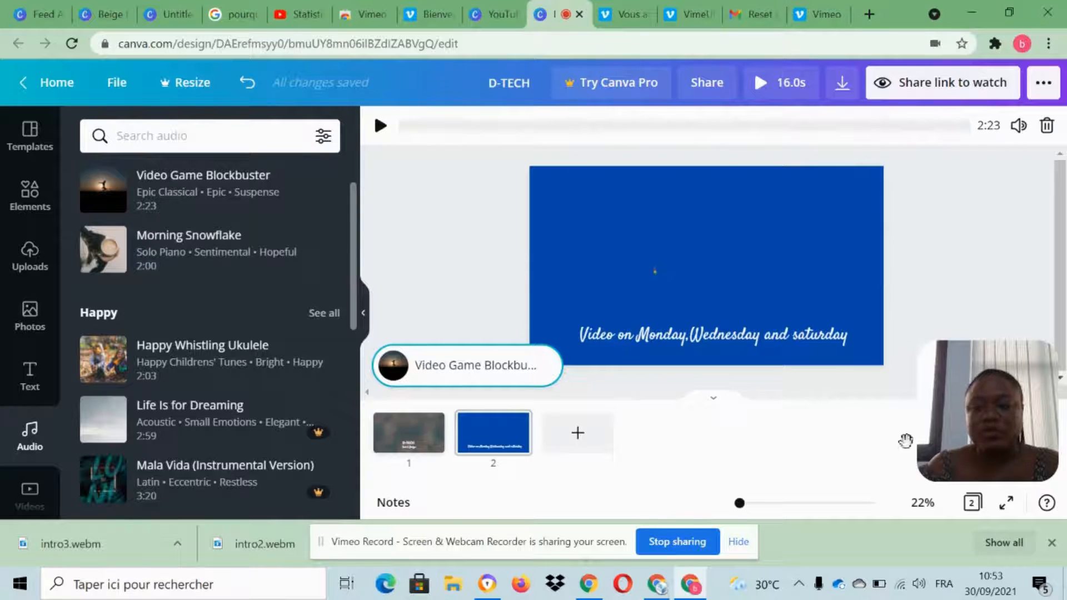
Browse the audio library's categories, such as Piano, Instrumental, Vocal and Ambient, for other music options.
scroll(175, 346, down, 15)
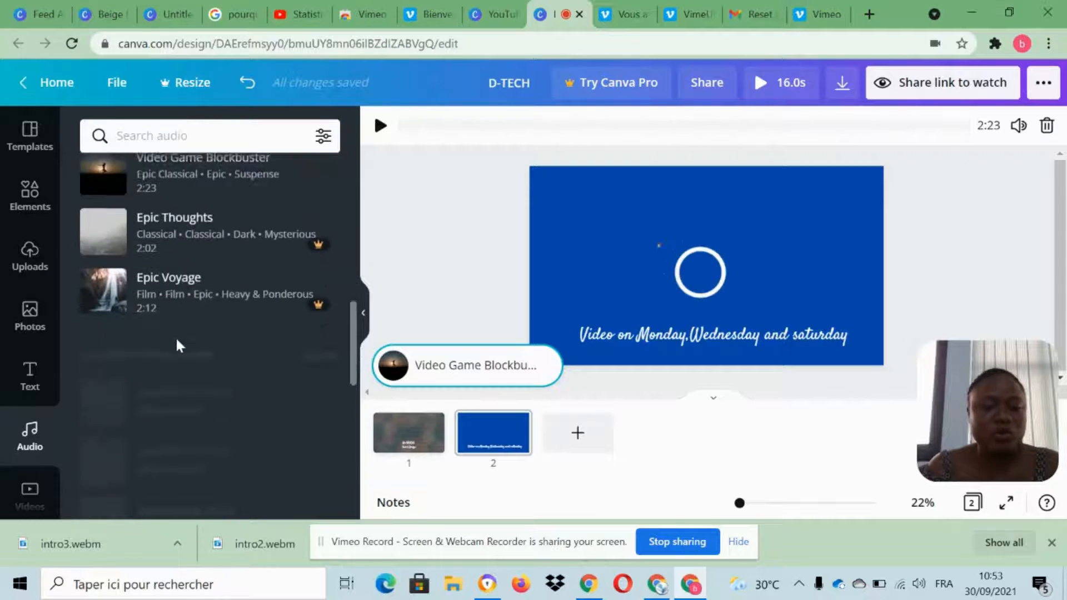
scroll(176, 345, up, 1)
scroll(179, 309, down, 1)
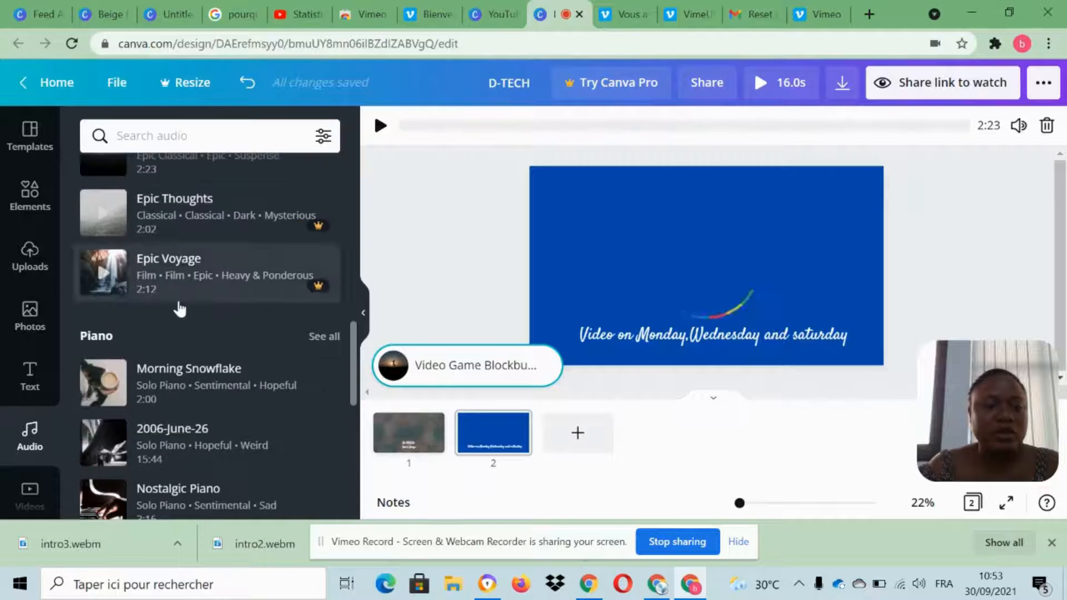
scroll(217, 355, down, 5)
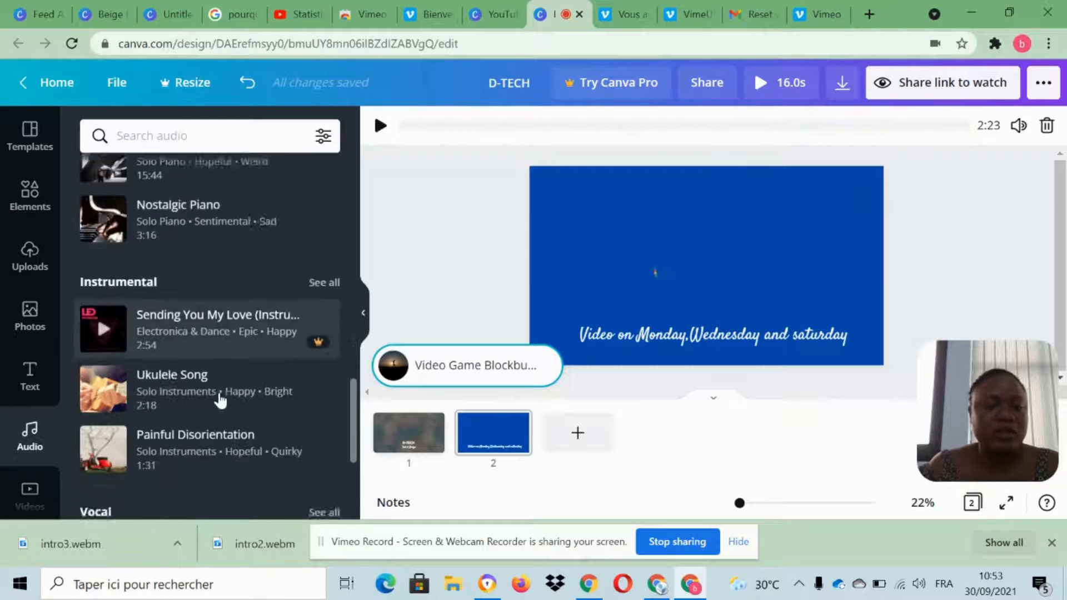
scroll(221, 400, down, 2)
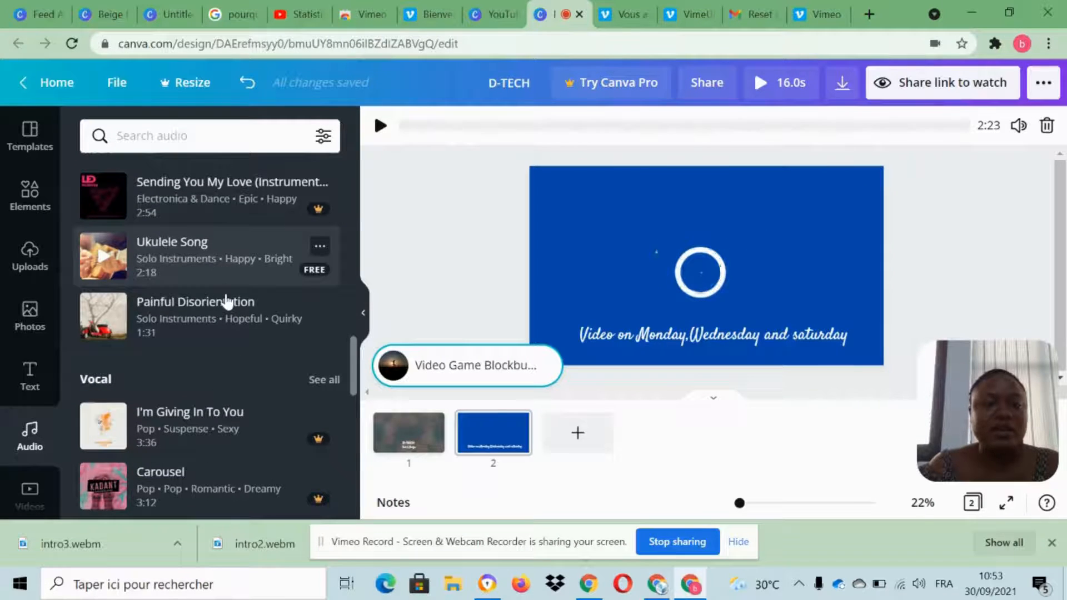
scroll(225, 300, down, 5)
scroll(224, 293, up, 1)
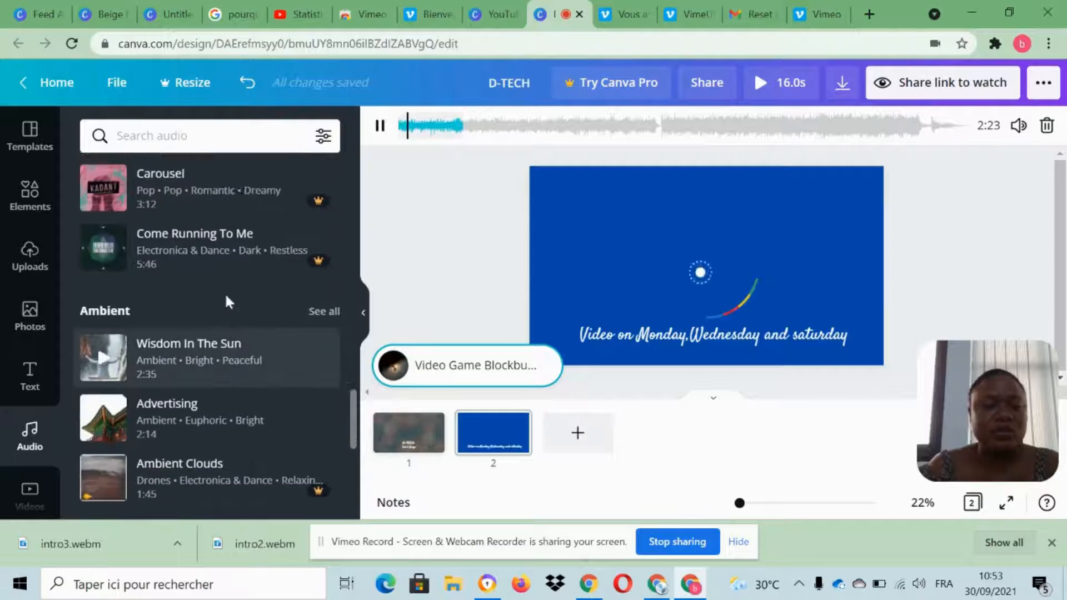
scroll(228, 309, down, 3)
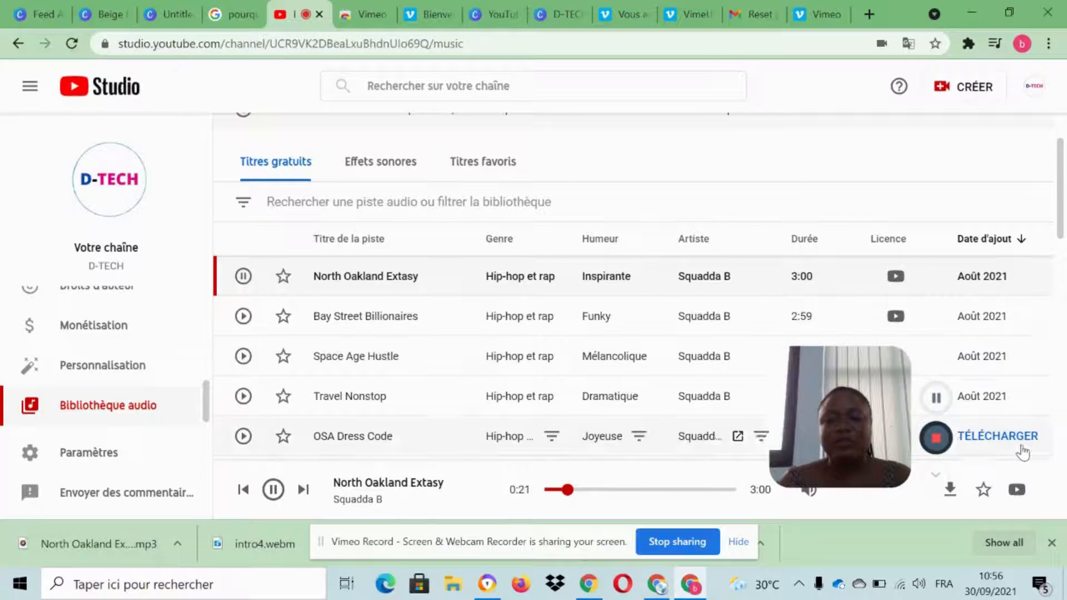
Preview Blast From The Past, Shine On and Space Age Hustle among the free tracks in YouTube Studio's audio library.
drag(983, 437, 1008, 438)
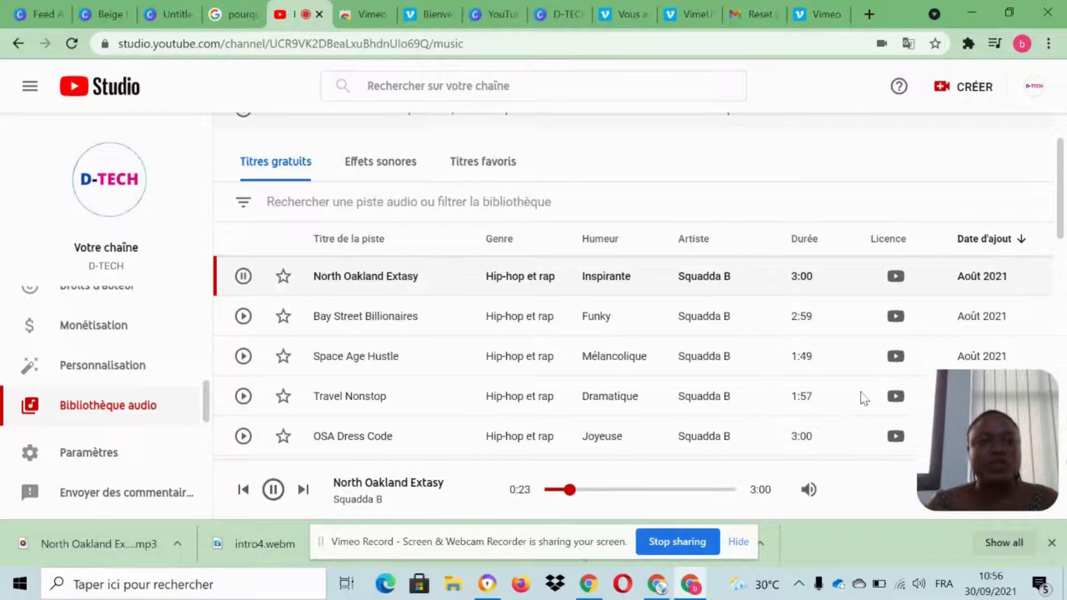
scroll(431, 297, down, 10)
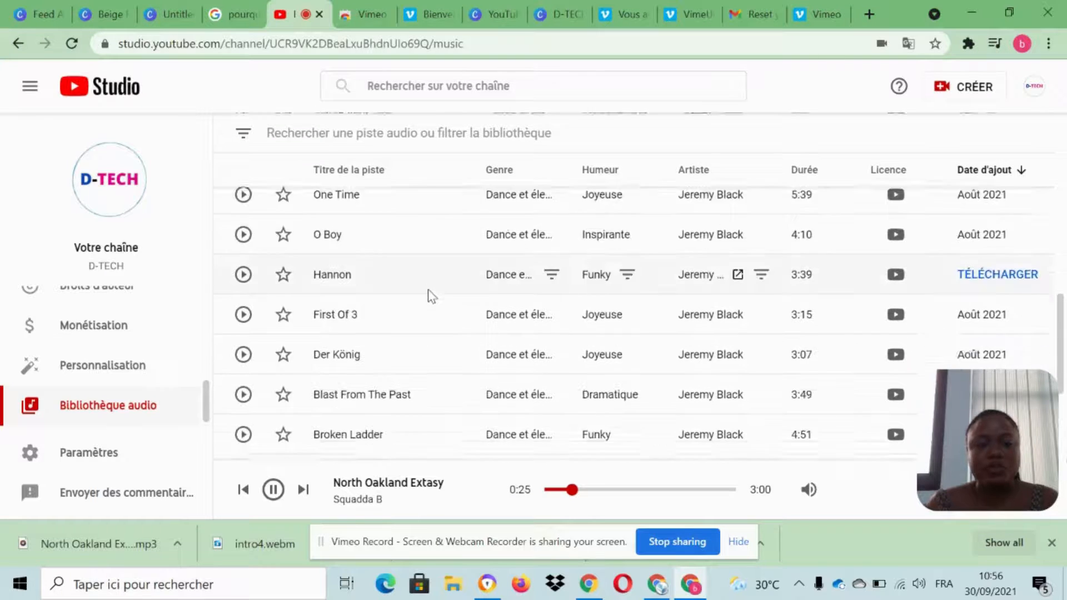
scroll(427, 296, down, 1)
scroll(427, 295, up, 5)
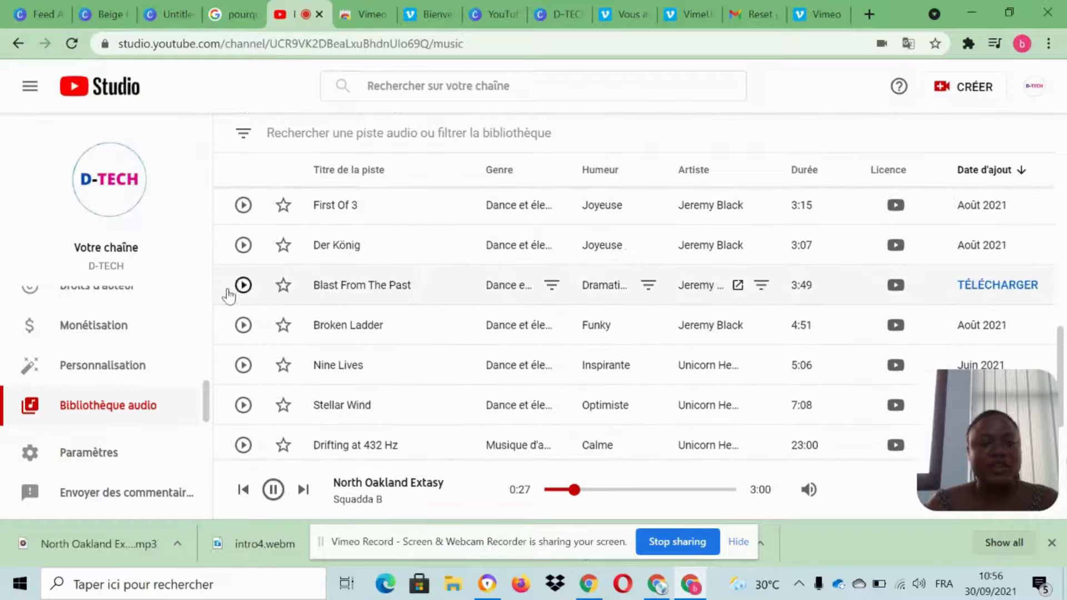
click(244, 286)
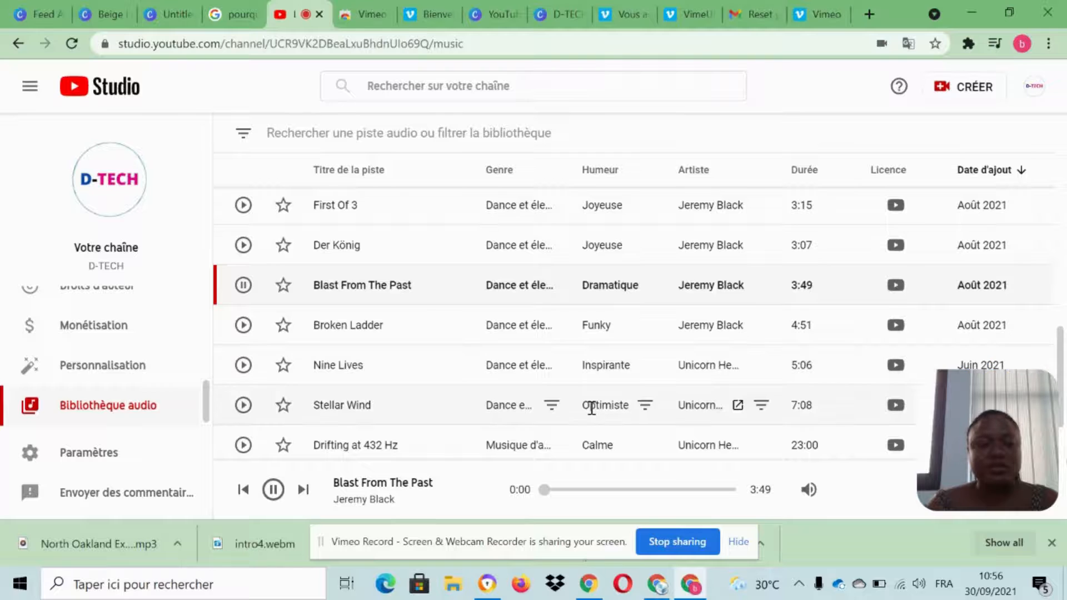
scroll(583, 404, up, 5)
click(242, 295)
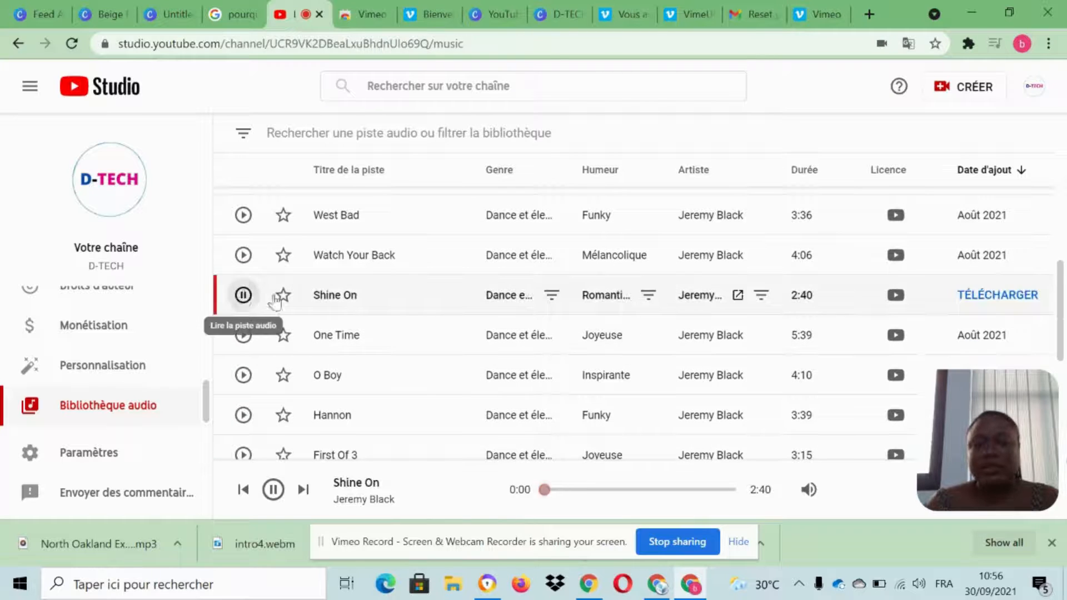
scroll(608, 411, down, 5)
scroll(392, 348, up, 2)
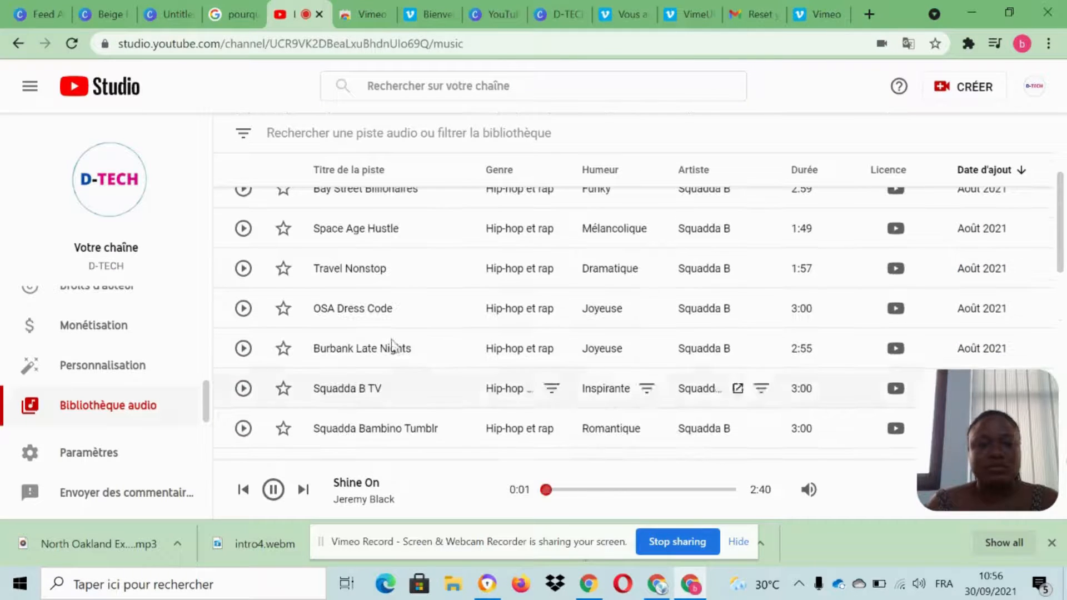
click(243, 229)
scroll(478, 356, up, 4)
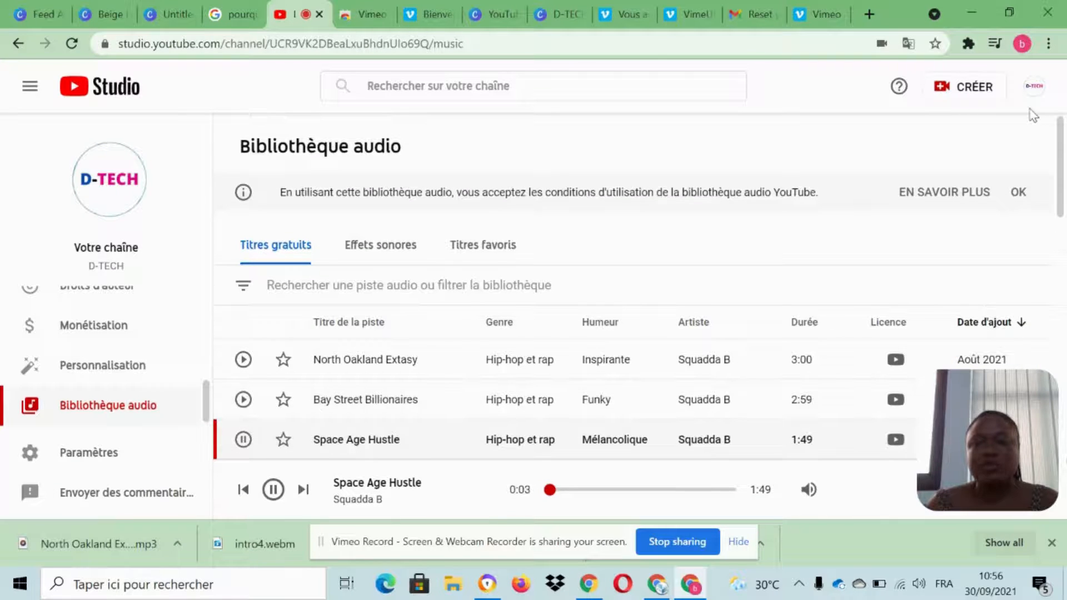
Switch to Canva, upload the downloaded North Oakland Extasy MP3, stop the YouTube Studio playback and add the uploaded track to the design.
click(554, 1)
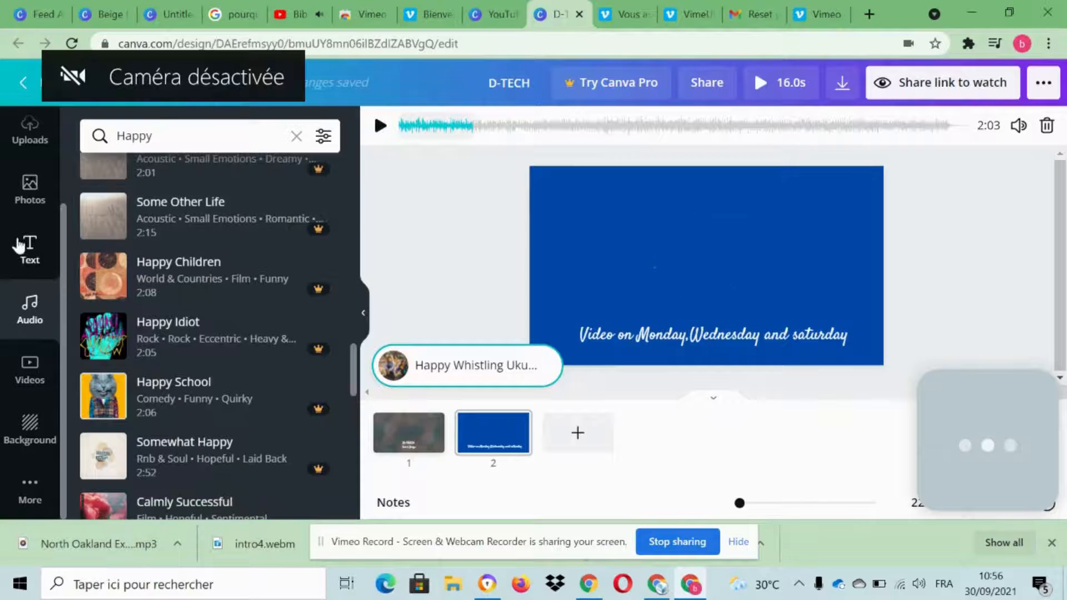
scroll(31, 278, up, 3)
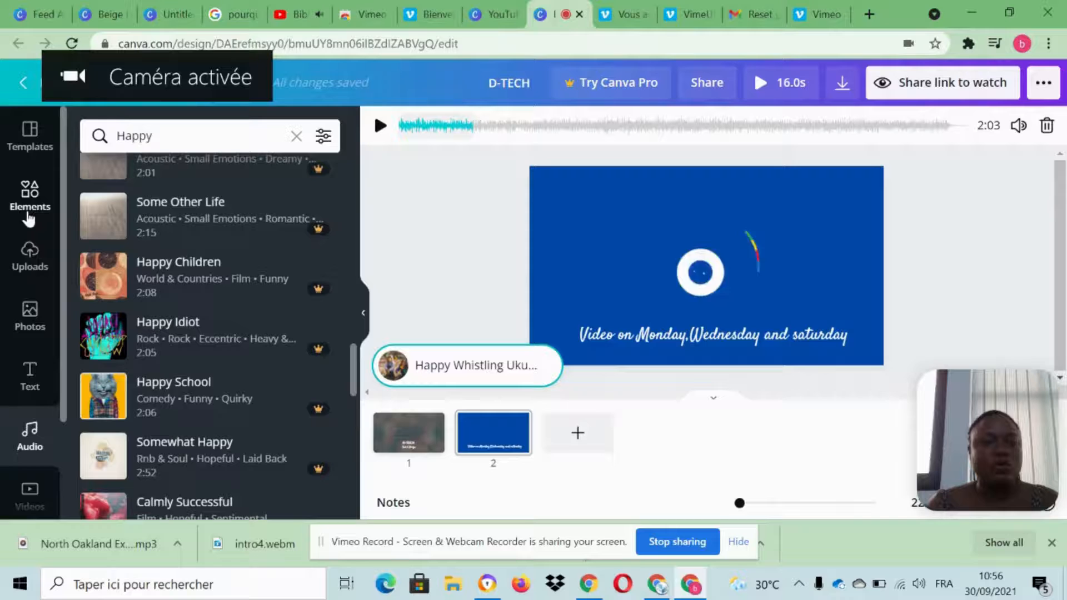
click(32, 264)
click(178, 545)
click(244, 490)
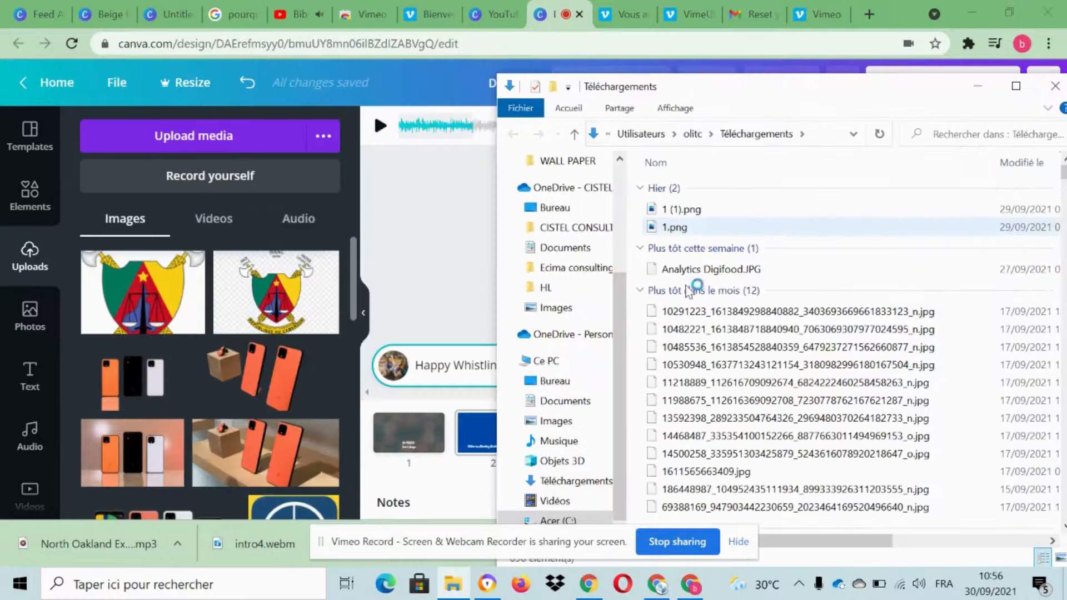
drag(316, 321, 228, 328)
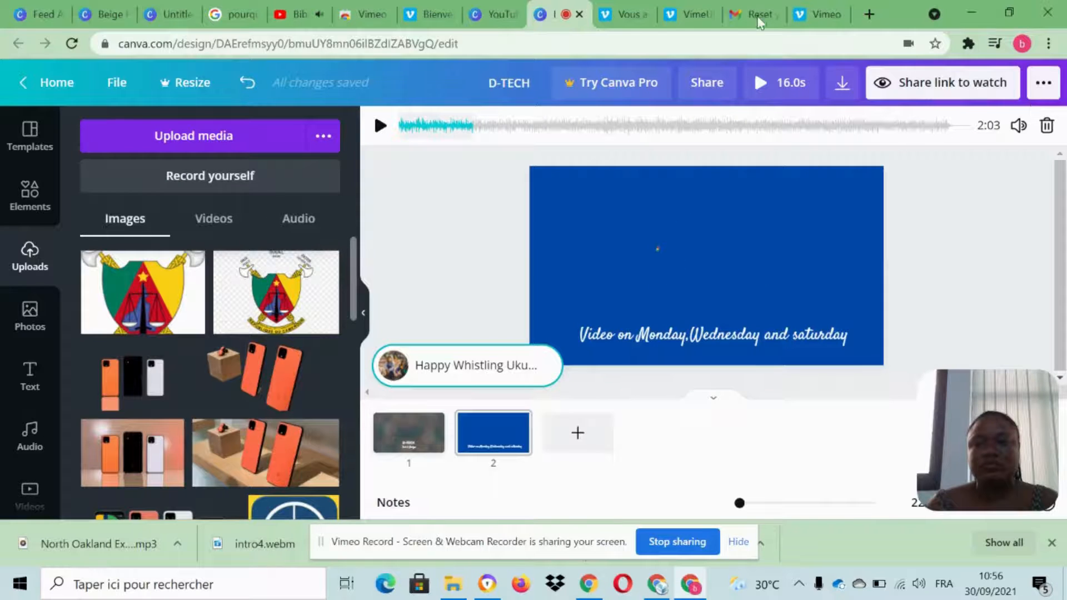
click(290, 13)
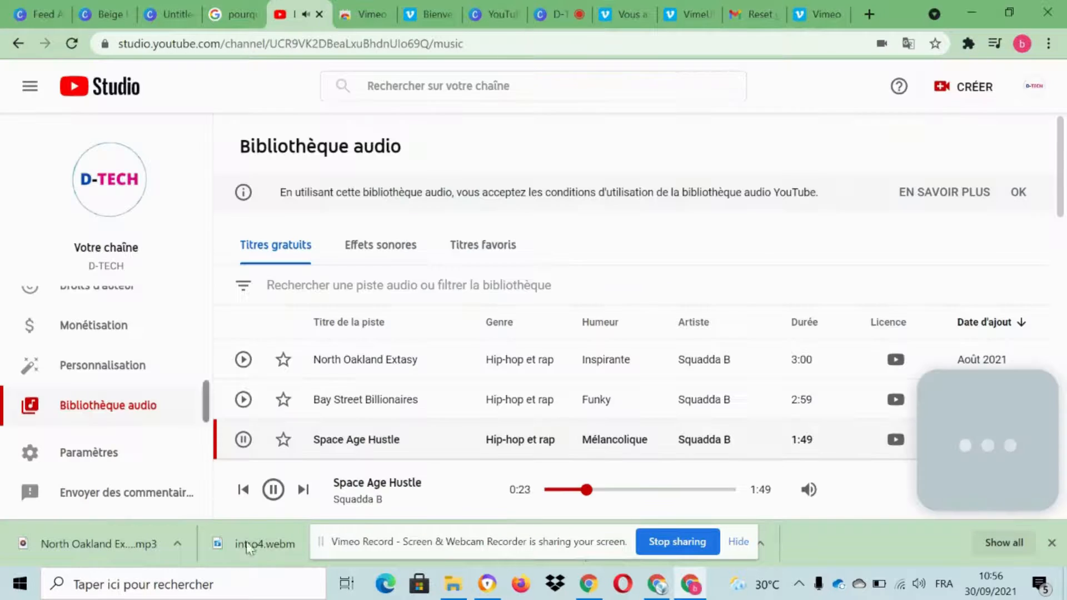
click(575, 11)
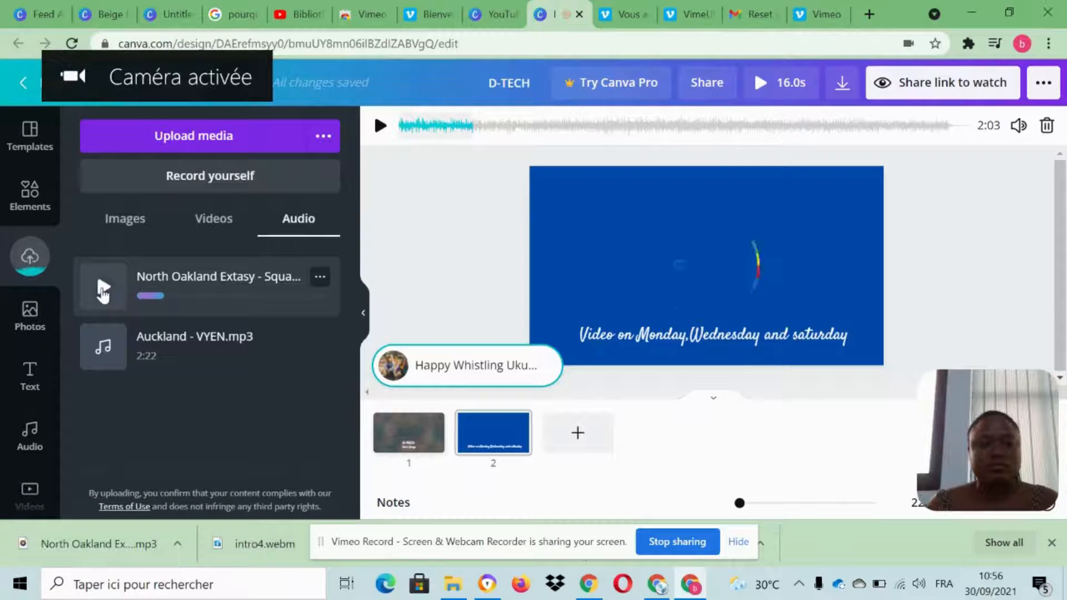
click(225, 288)
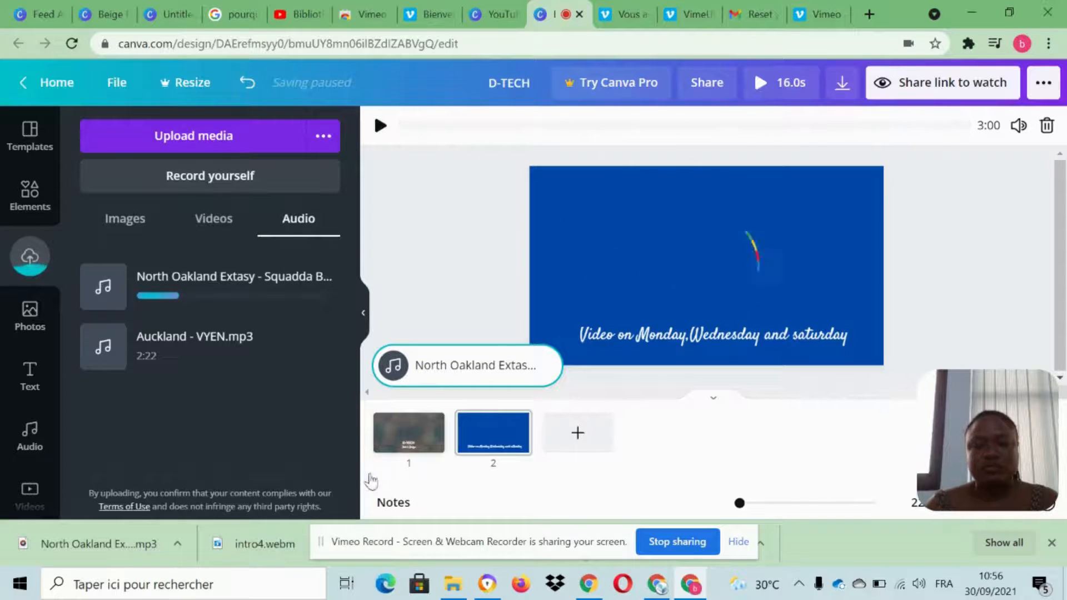
Preview the whole video starting from the D-TECH page, and close the preview.
click(414, 446)
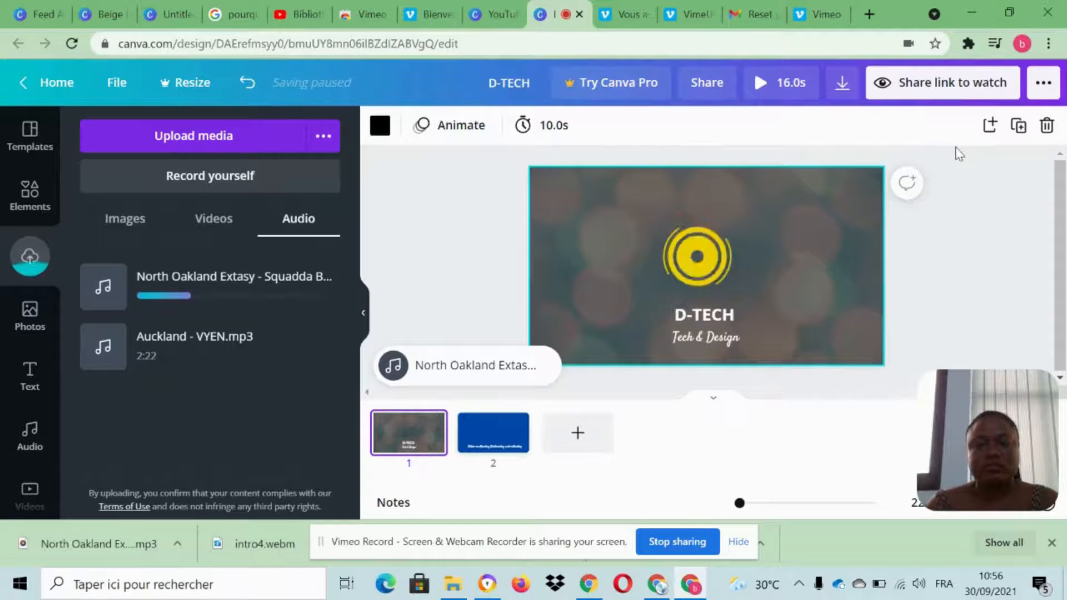
click(783, 85)
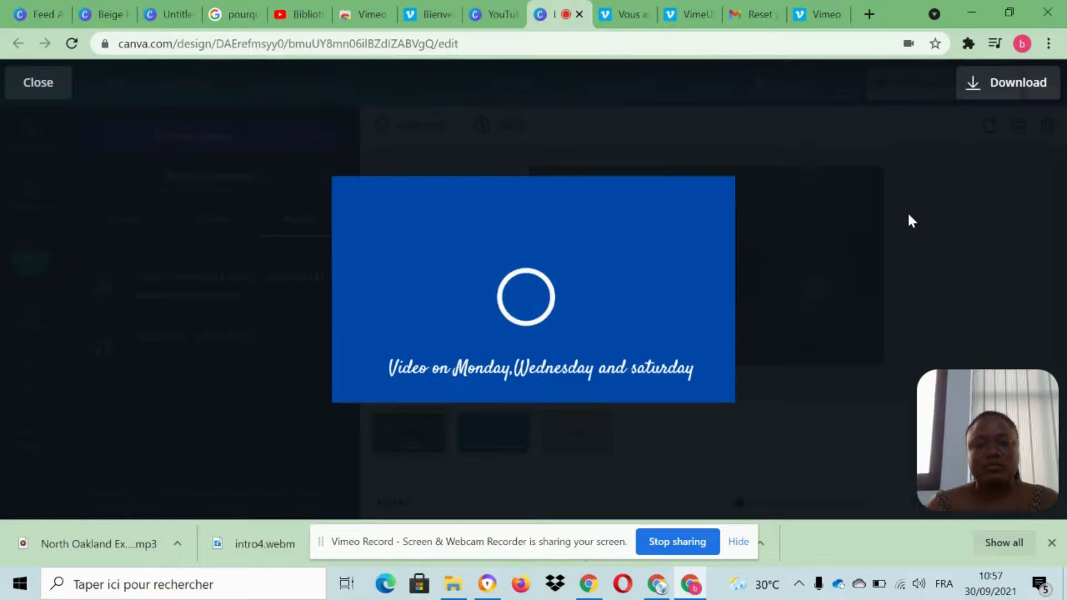
click(911, 224)
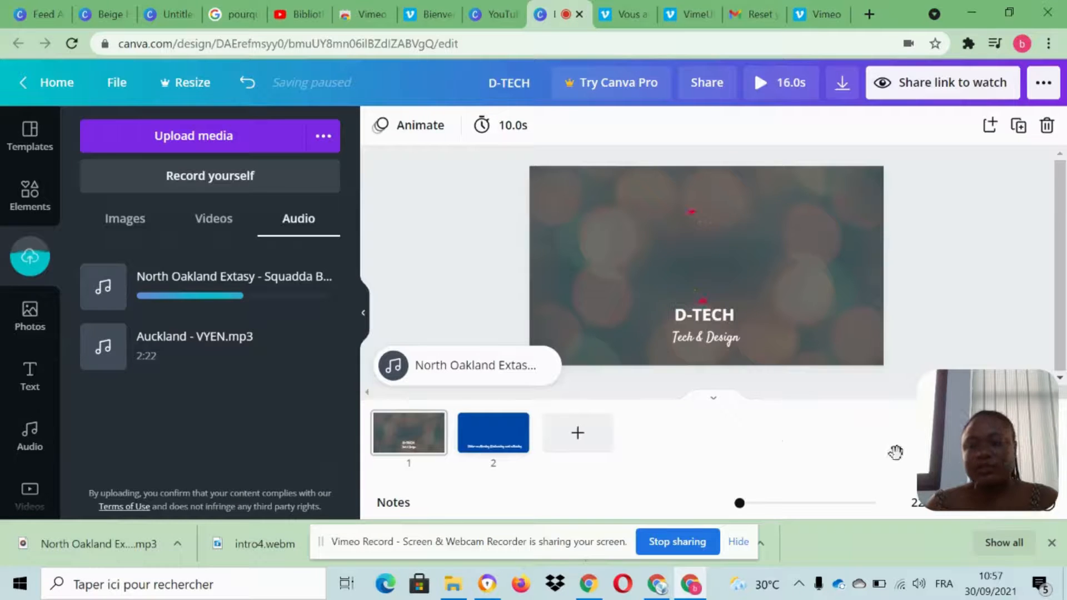
Try the Breathe page animation on the D-TECH page, and apply Pan instead.
click(567, 197)
click(689, 130)
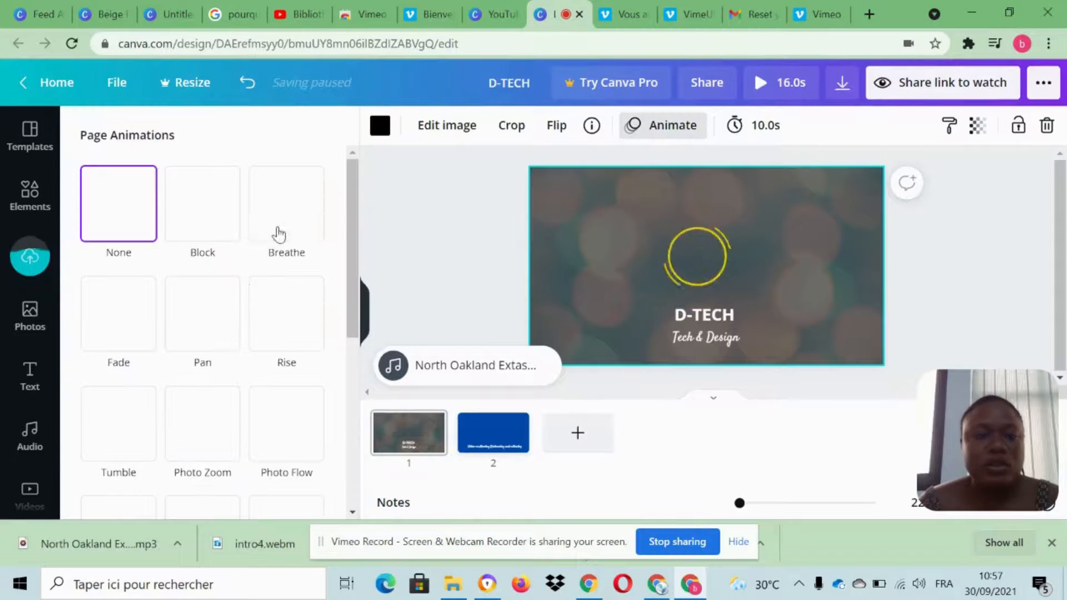
click(276, 214)
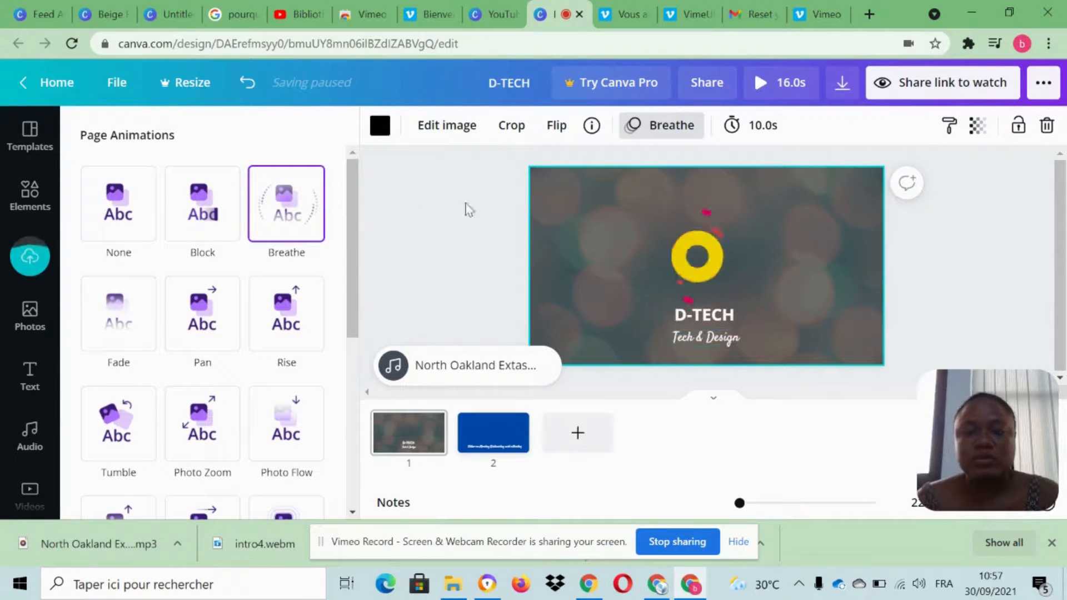
click(210, 329)
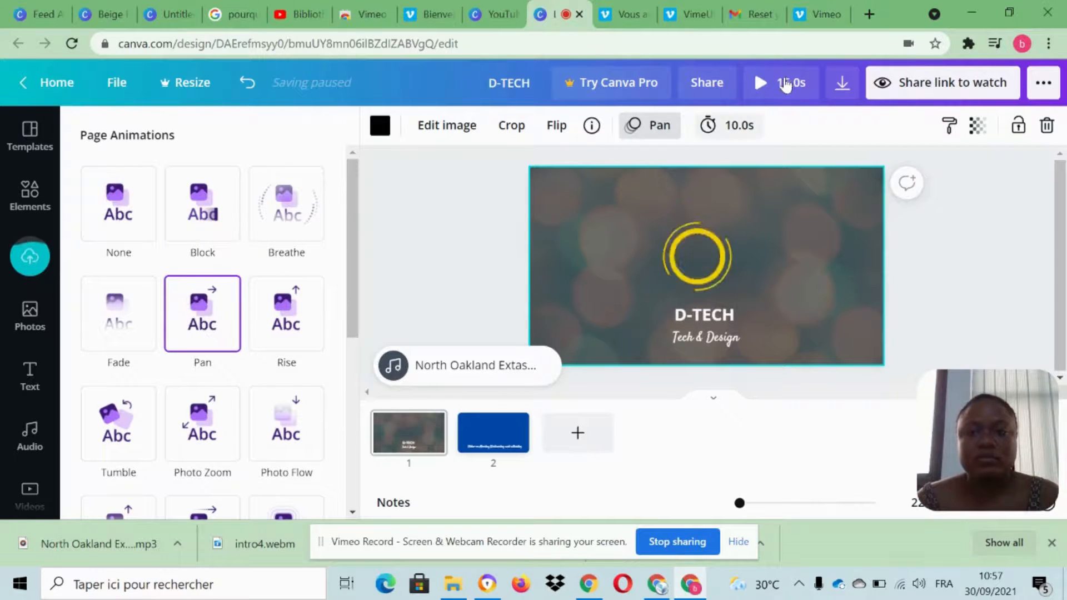
Set the D-TECH page's duration to 6.0 seconds and preview the full video.
click(400, 425)
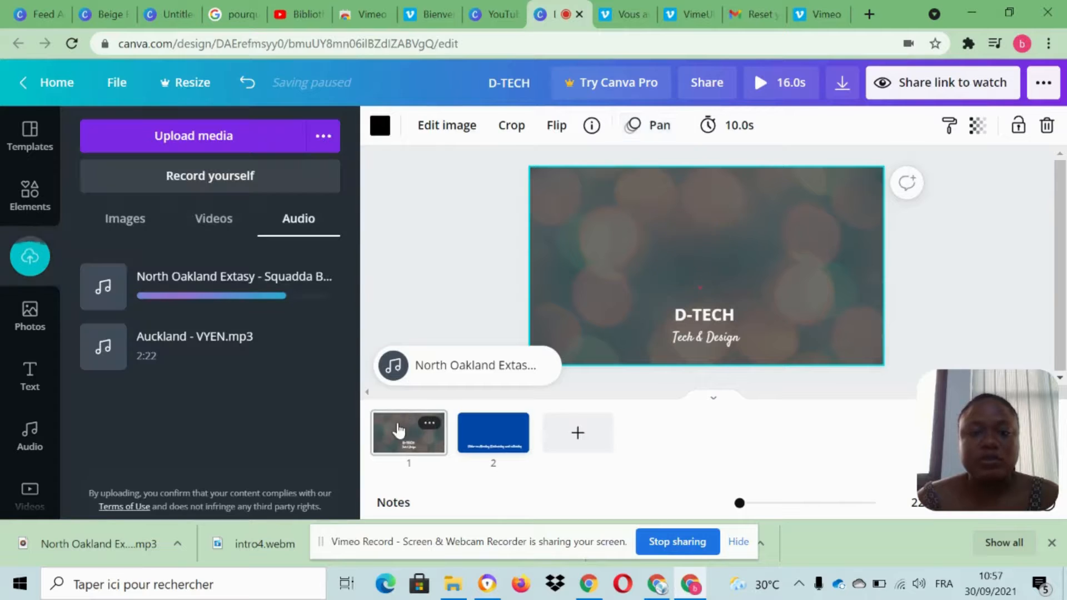
click(515, 141)
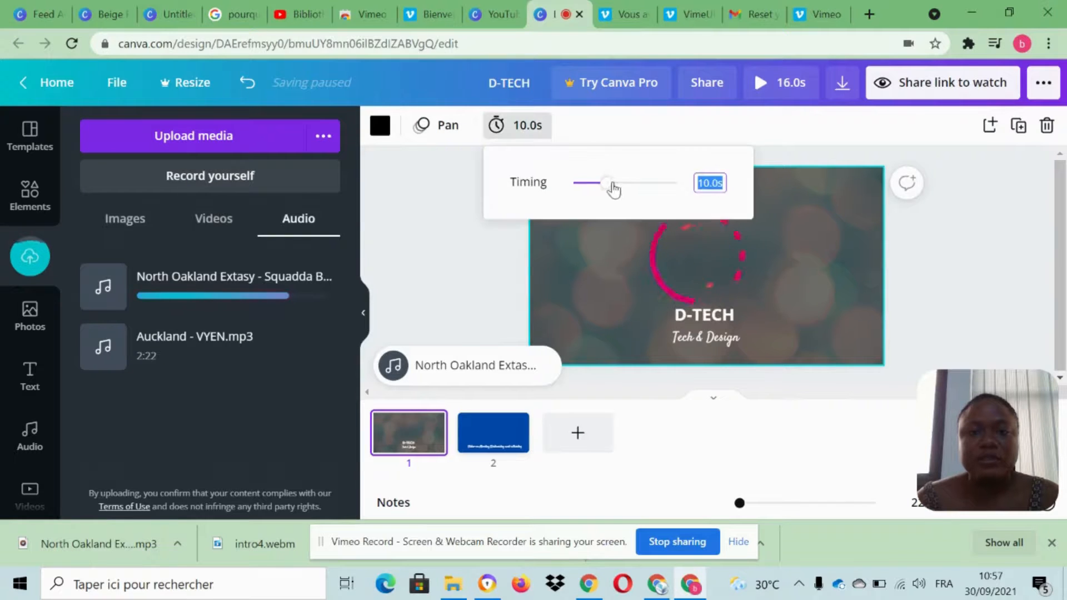
drag(609, 184, 593, 191)
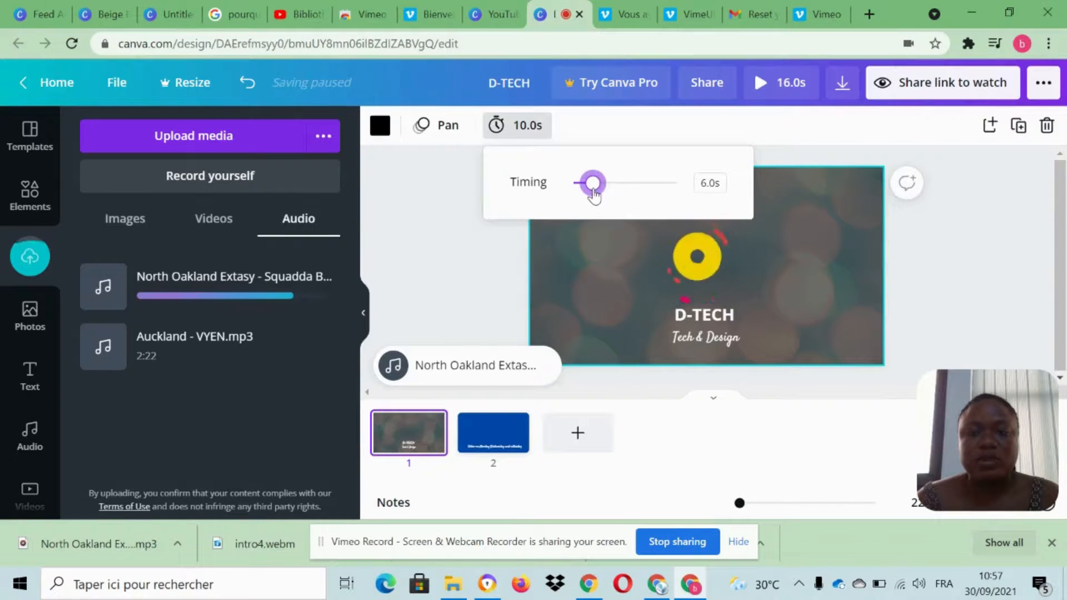
click(1005, 274)
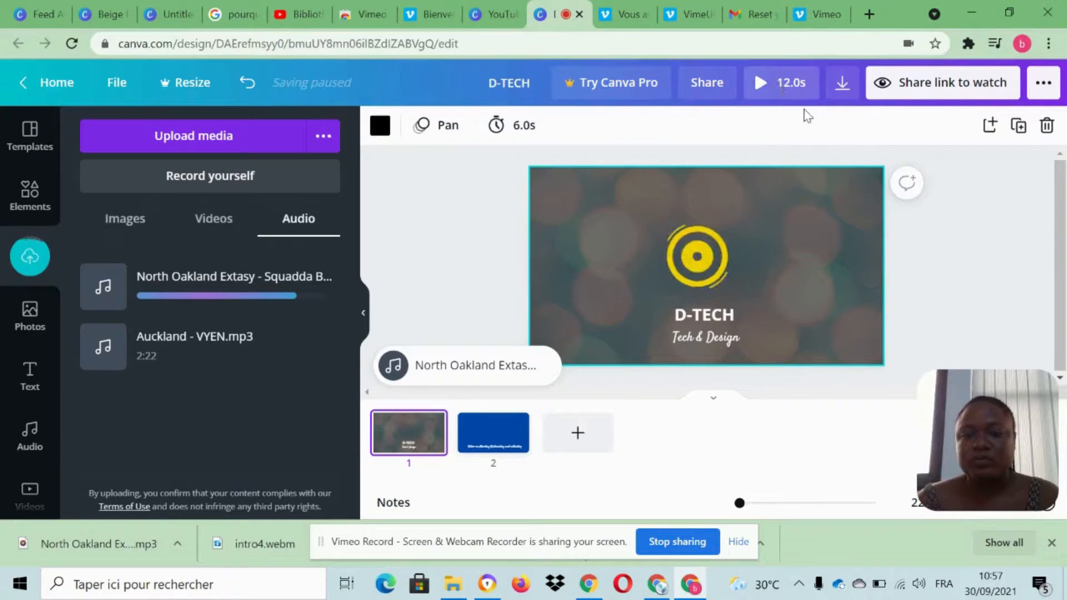
click(780, 83)
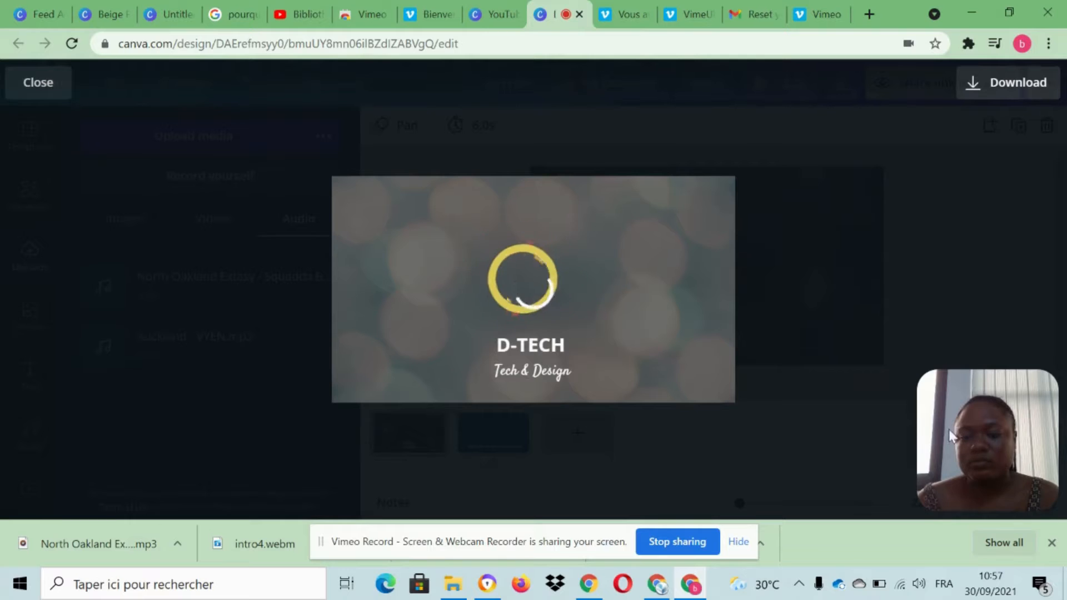
drag(948, 429, 739, 339)
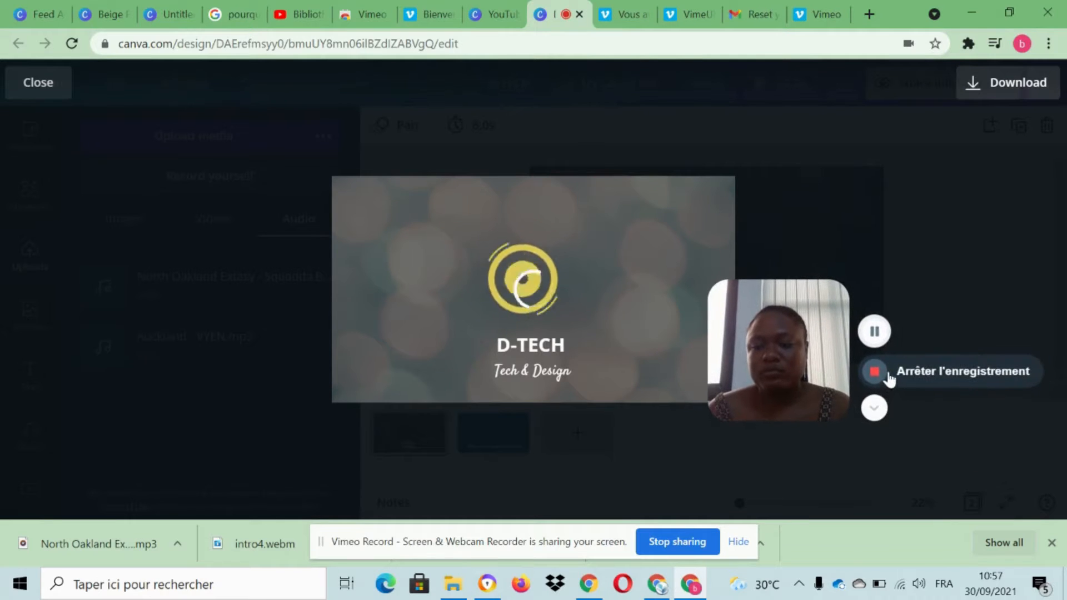